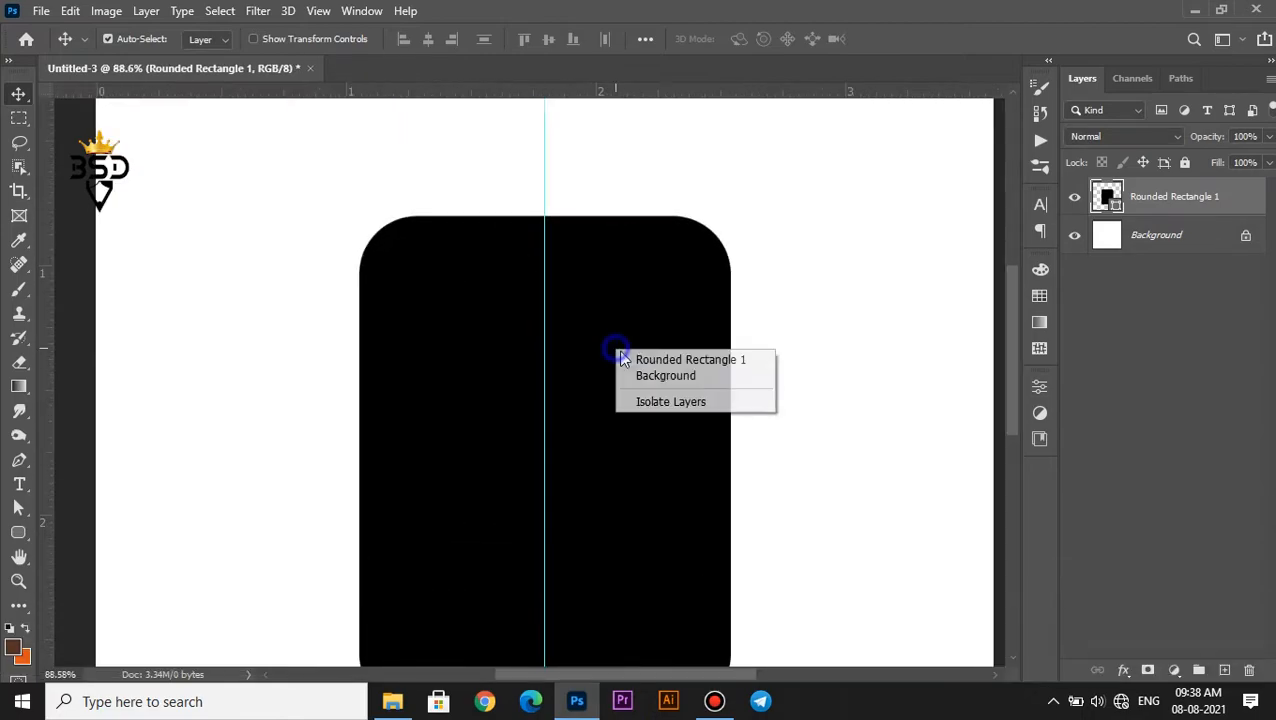
# Unlock the Background layer and centre the rounded rectangle horizontally against the full canvas
pyautogui.click(1245, 234)
pyautogui.keyDown('ctrl'); pyautogui.click(1107, 235); pyautogui.keyUp('ctrl')
pyautogui.click(428, 38)
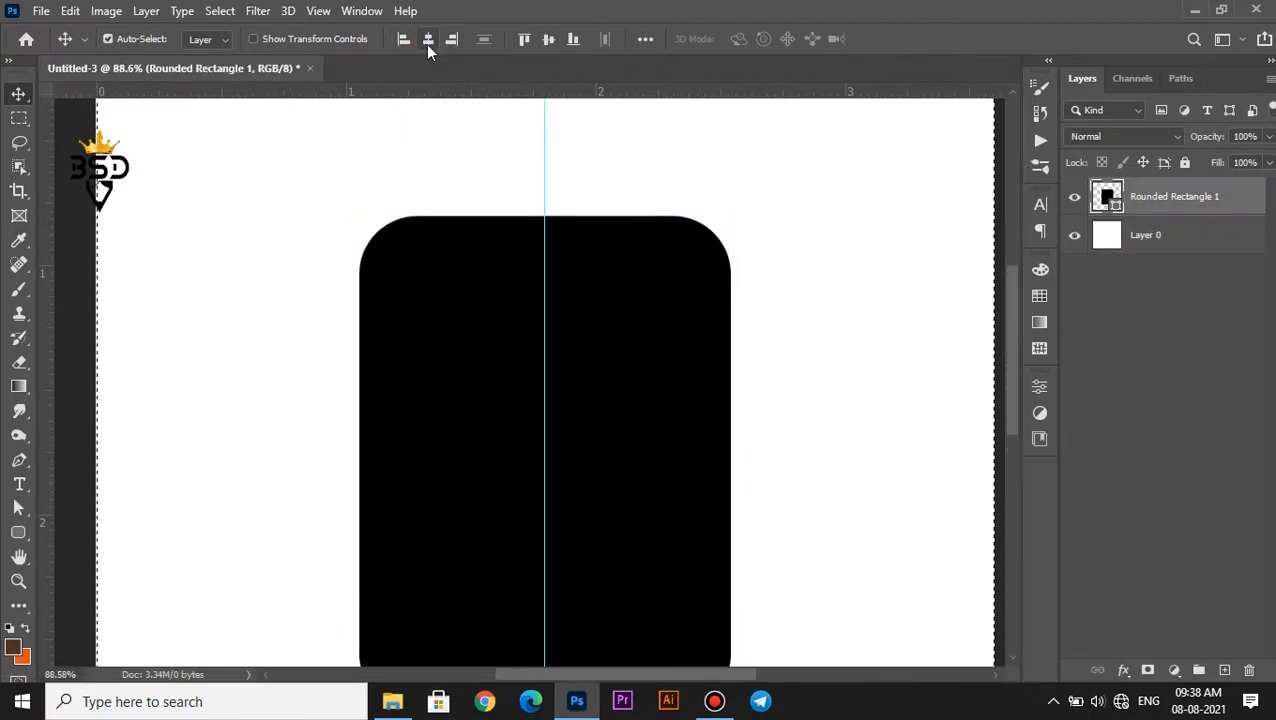
pyautogui.hotkey('ctrl', 'd')
# Outline a slanted roof section with the Polygonal Lasso, from the rounded rectangle's upper-left corner up to the centre guide and back inside the shape
pyautogui.scroll(-5, 504, 242)
pyautogui.scroll(3, 560, 332)
pyautogui.scroll(2, 557, 325)
pyautogui.press('space')
pyautogui.moveTo(522, 243); pyautogui.dragTo(526, 345)
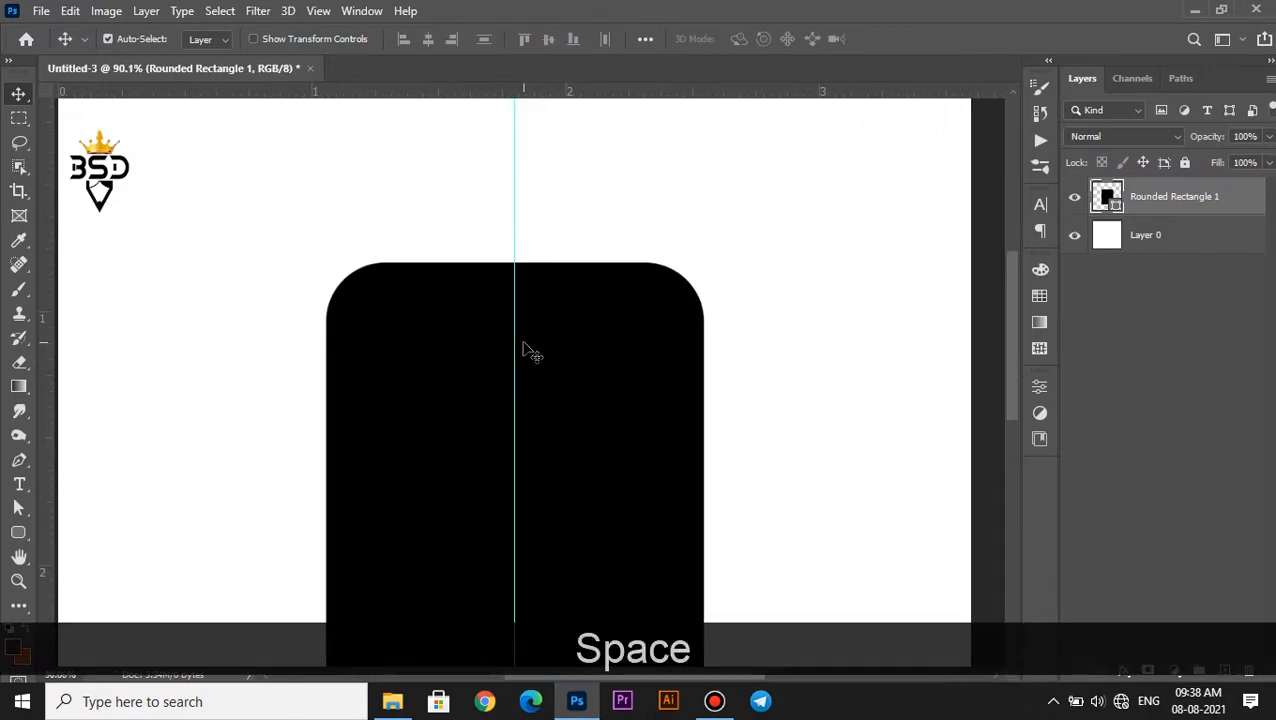
pyautogui.rightClick(19, 142)
pyautogui.click(112, 161)
pyautogui.scroll(4, 450, 221)
pyautogui.press('space')
pyautogui.moveTo(452, 220); pyautogui.dragTo(448, 316)
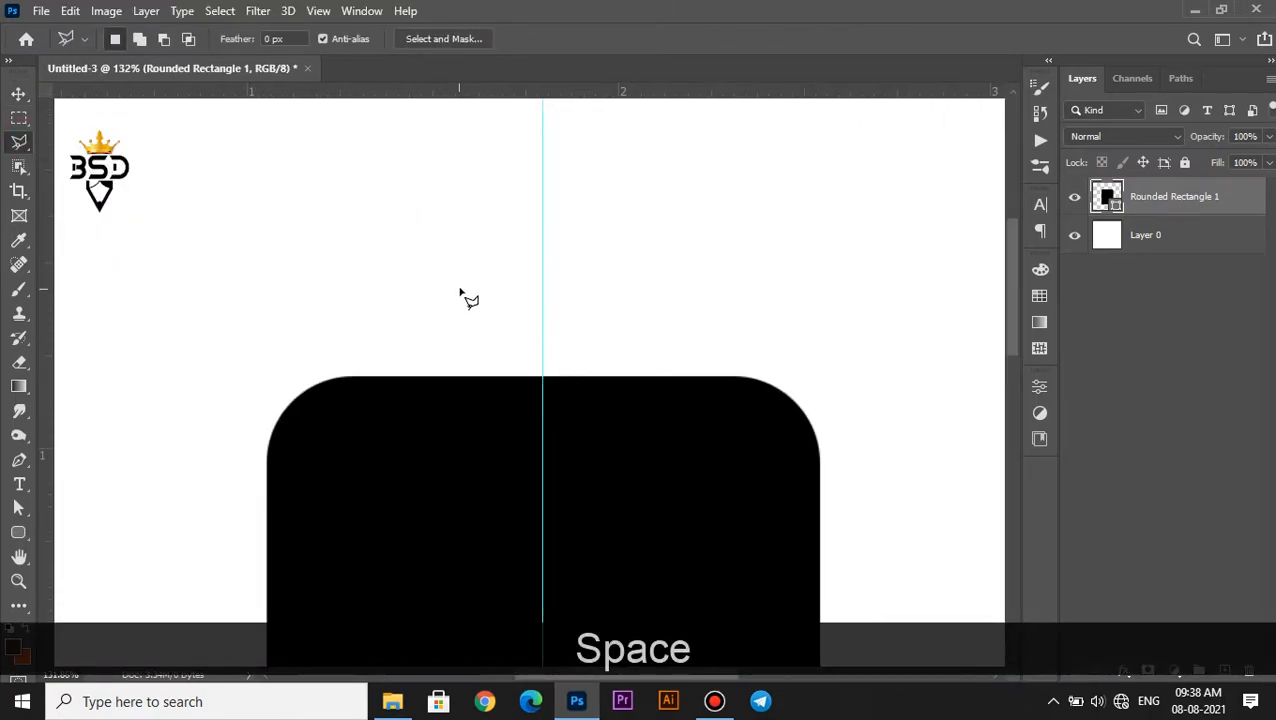
pyautogui.scroll(2, 340, 398)
pyautogui.press('space')
pyautogui.moveTo(328, 398); pyautogui.dragTo(251, 512)
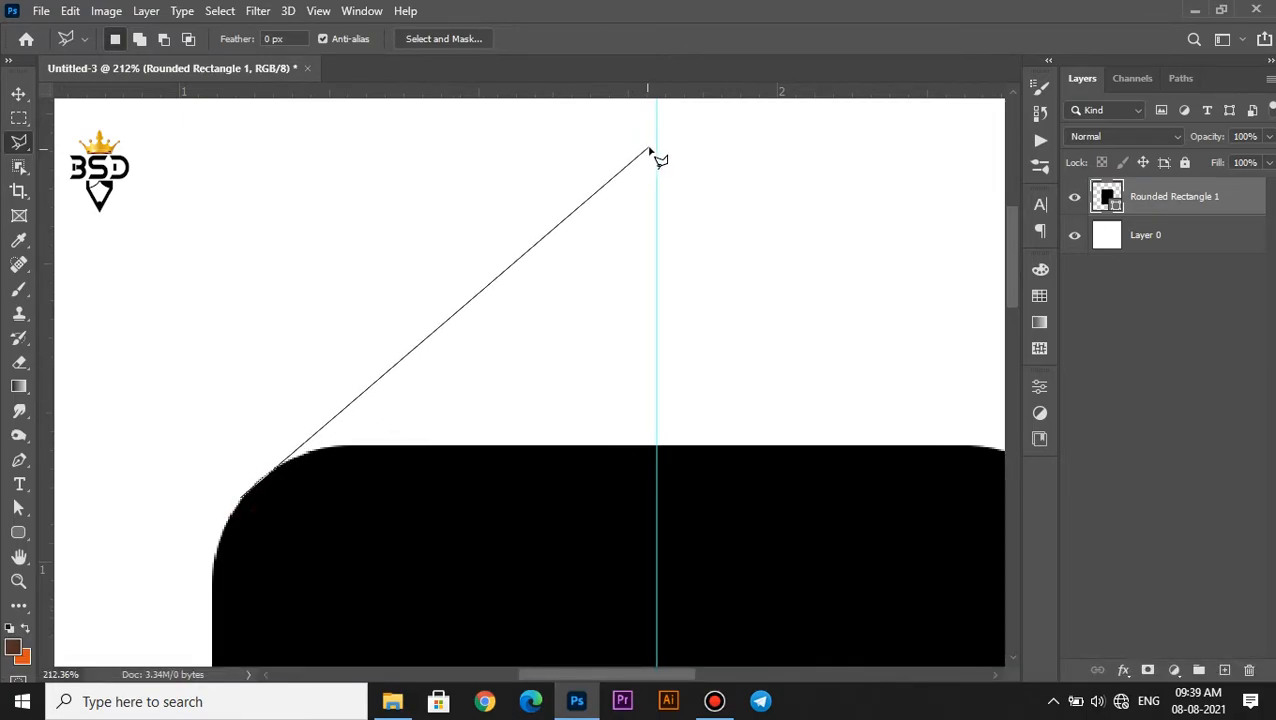
pyautogui.press('Return')
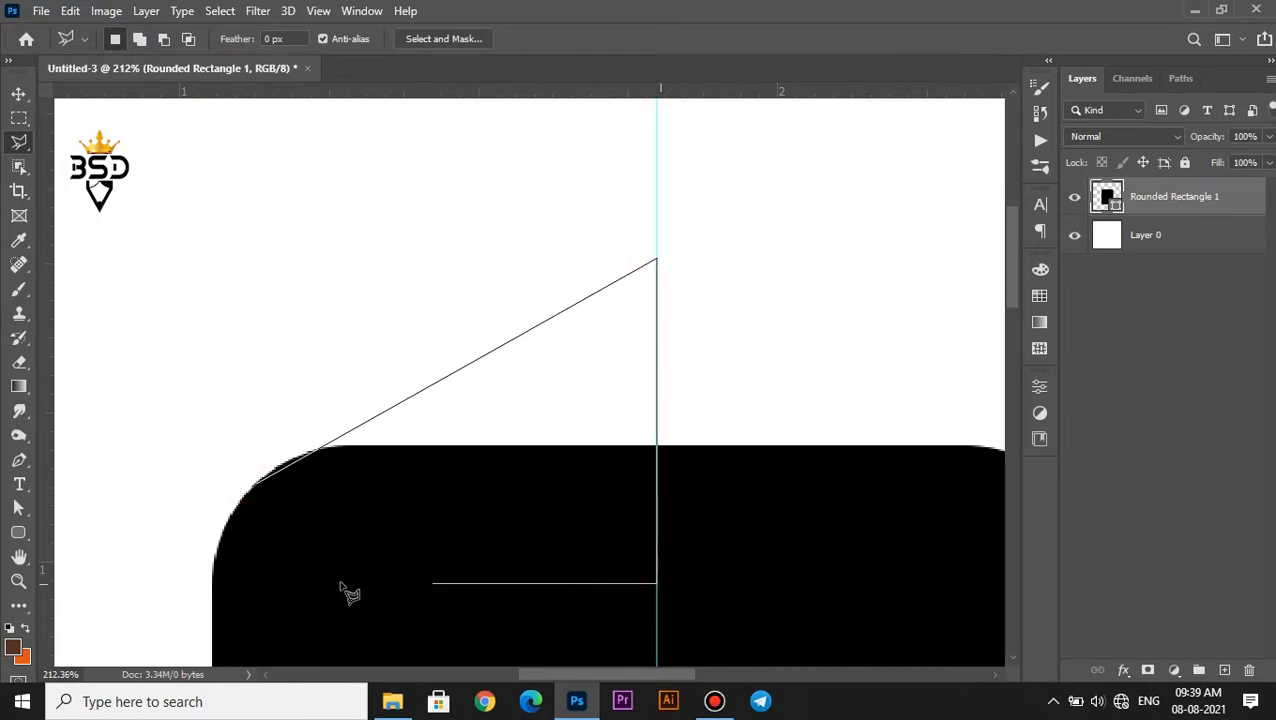
pyautogui.click(256, 489)
# Fill the roof selection with black on a new layer and deselect
pyautogui.click(1224, 679)
pyautogui.click(22, 656)
pyautogui.click(1205, 317)
pyautogui.hotkey('ctrl', 'BackSpace')
pyautogui.hotkey('ctrl', 'd')
# Reduce the opacity of both the roof layer and the rounded rectangle layer to 50%
pyautogui.scroll(1, 370, 447)
pyautogui.press('space')
pyautogui.moveTo(347, 493); pyautogui.dragTo(390, 445)
pyautogui.press('v')
pyautogui.press('5')
pyautogui.rightClick(847, 487)
pyautogui.click(873, 497)
pyautogui.press('5')
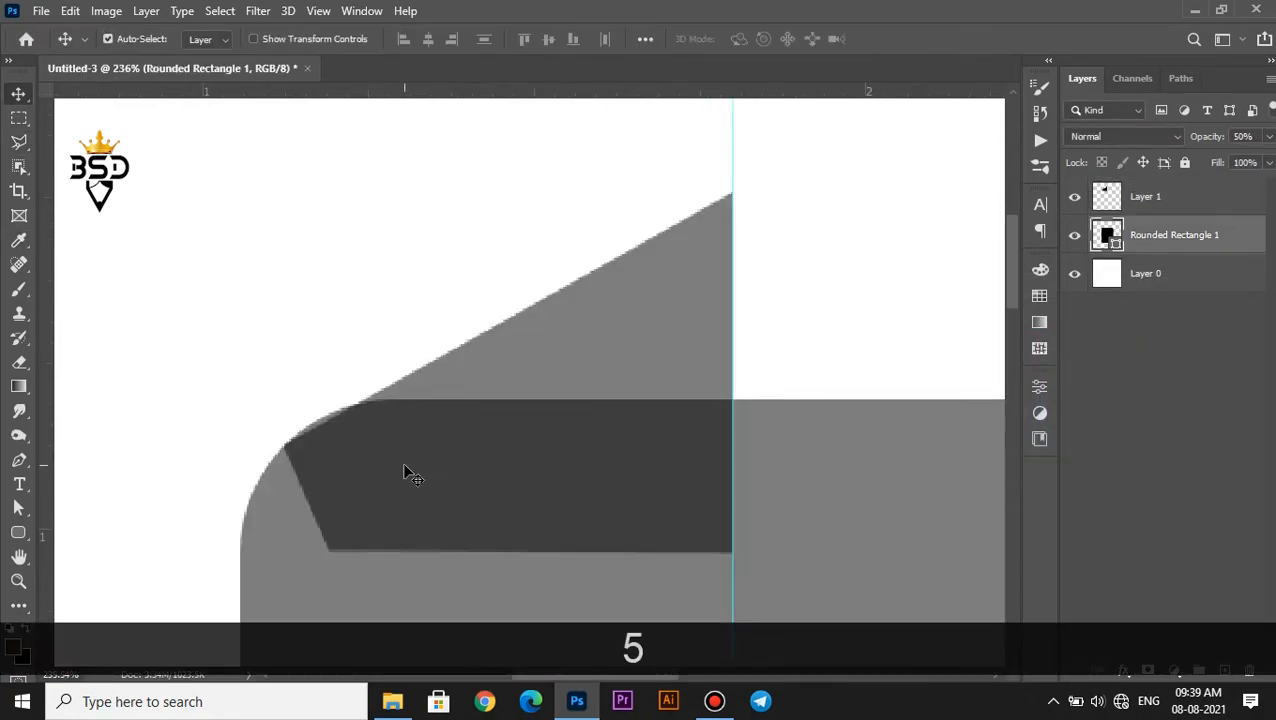
# Add a layer mask to the rounded rectangle and mask out the corner sliver outside the slanted roof edge using the Polygonal Lasso
pyautogui.scroll(6, 406, 468)
pyautogui.click(1148, 669)
pyautogui.scroll(-5, 429, 460)
pyautogui.click(19, 143)
pyautogui.scroll(3, 348, 413)
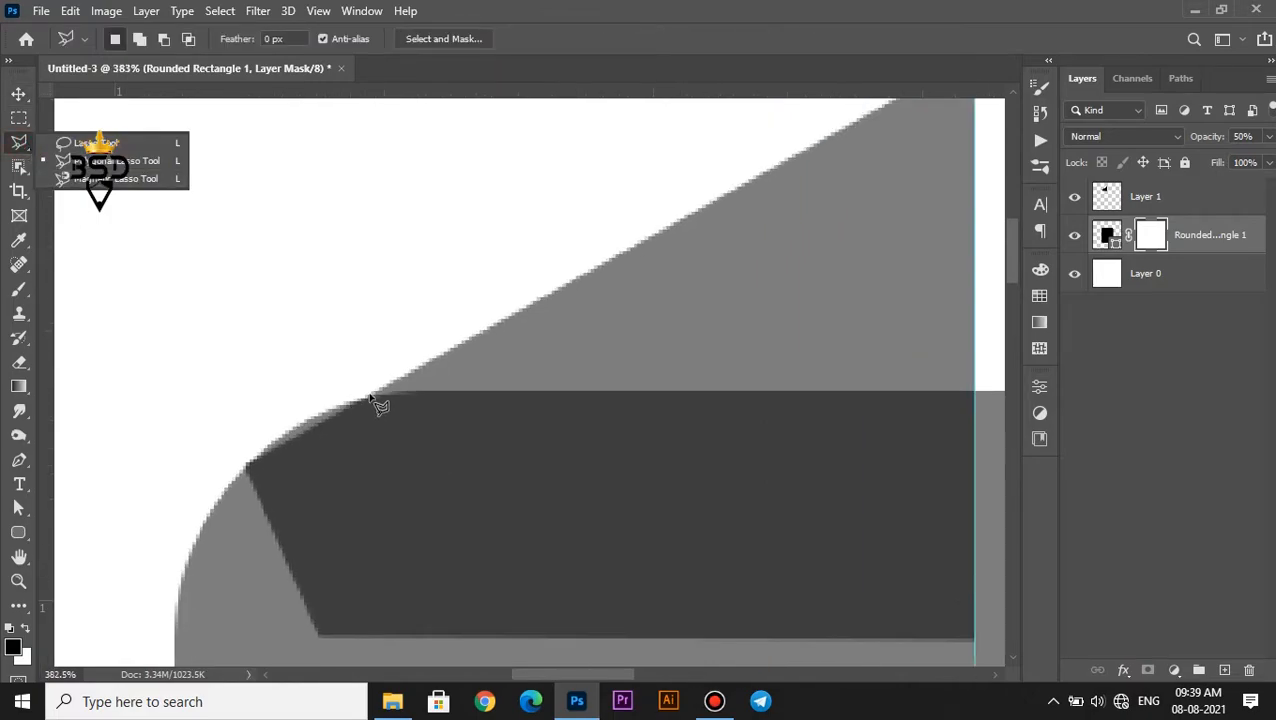
pyautogui.click(381, 391)
pyautogui.click(383, 390)
pyautogui.press('Delete')
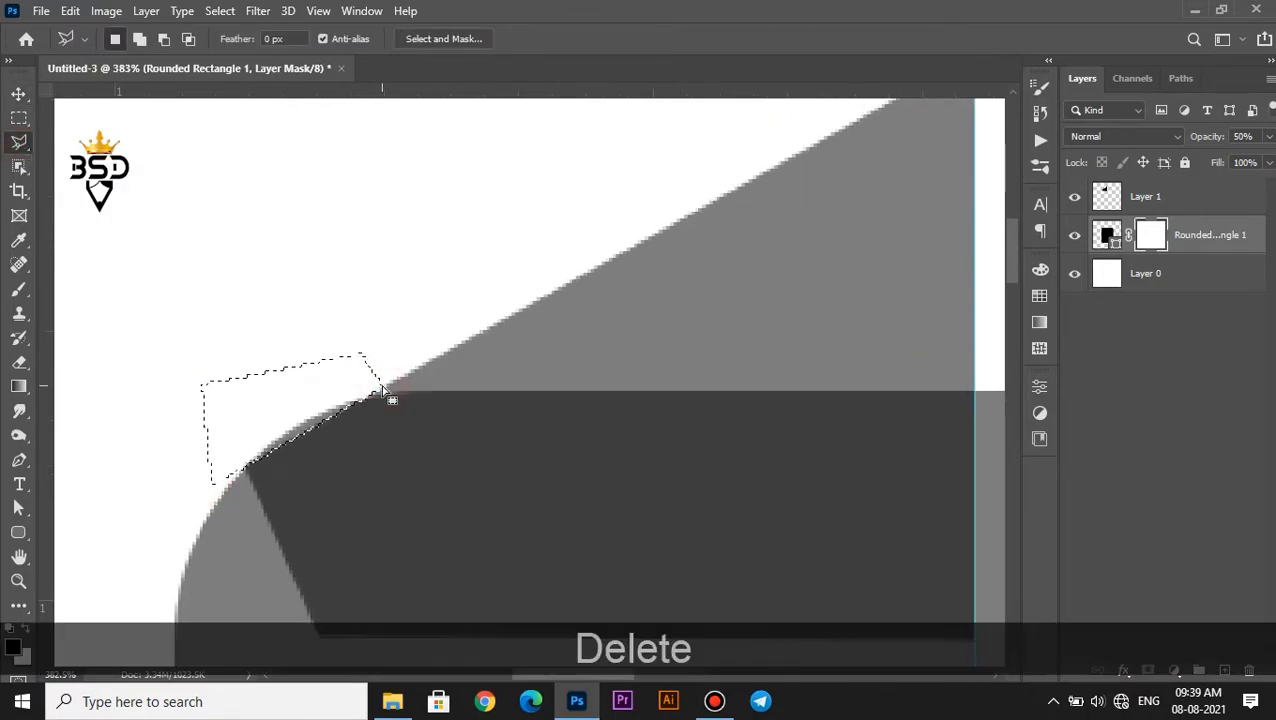
# Restore the rounded rectangle and roof layers to 100% opacity
pyautogui.press('v')
pyautogui.moveTo(1200, 137); pyautogui.dragTo(1262, 137)
pyautogui.click(1159, 204)
# Mask out the half of the rounded rectangle lying to the right of the centre guide
pyautogui.scroll(-12, 526, 202)
pyautogui.scroll(5, 478, 252)
pyautogui.press('space')
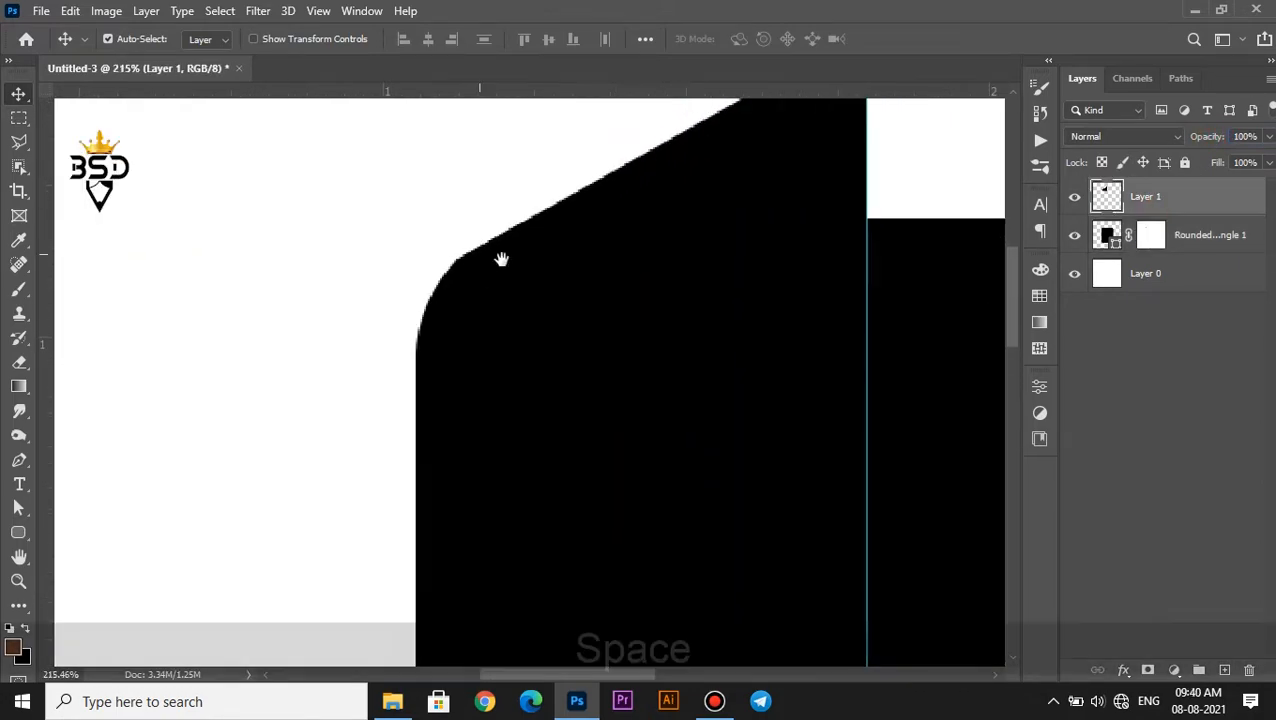
pyautogui.moveTo(501, 259); pyautogui.dragTo(506, 304)
pyautogui.scroll(-8, 506, 308)
pyautogui.scroll(1, 466, 232)
pyautogui.press('space')
pyautogui.click(1151, 234)
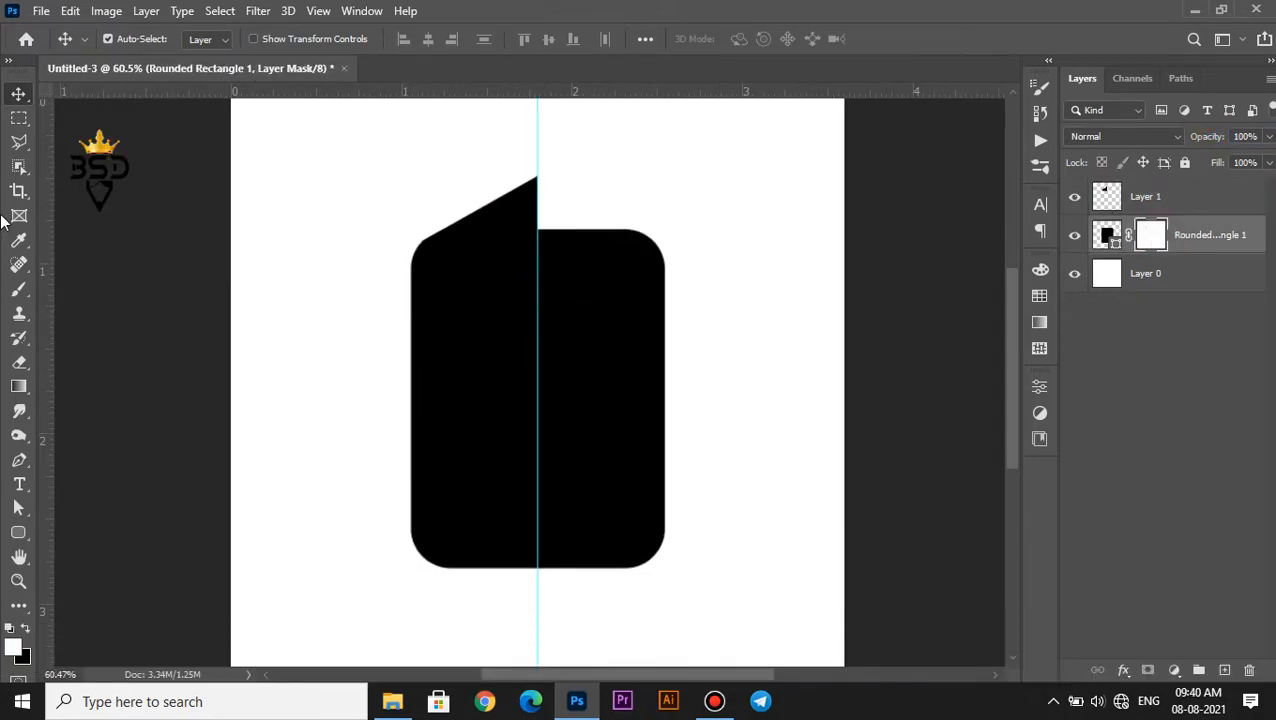
pyautogui.press('m')
pyautogui.moveTo(540, 268); pyautogui.dragTo(537, 130)
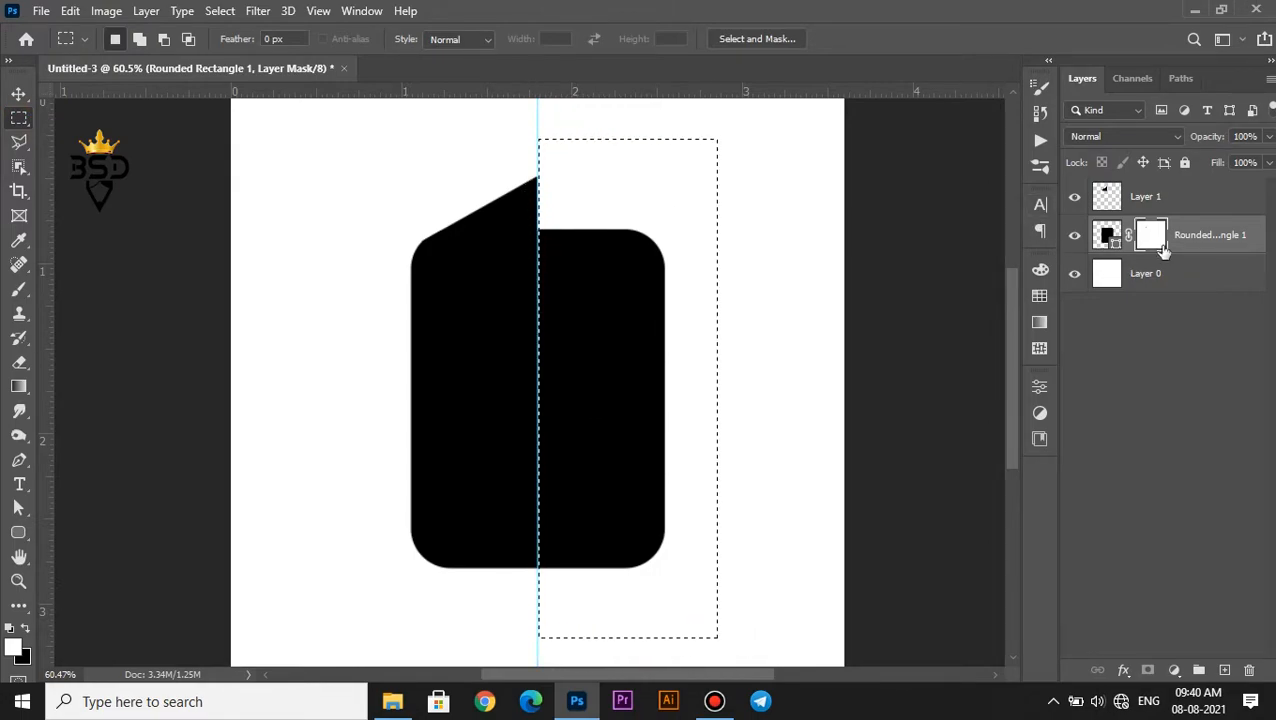
pyautogui.press('Delete')
# Mask out the lower part of the remaining half rectangle and merge it with the roof layer
pyautogui.click(673, 603)
pyautogui.moveTo(316, 418); pyautogui.dragTo(316, 434)
pyautogui.press('Delete')
pyautogui.click(436, 359)
pyautogui.click(1153, 196)
pyautogui.hotkey('ctrl', 'e')
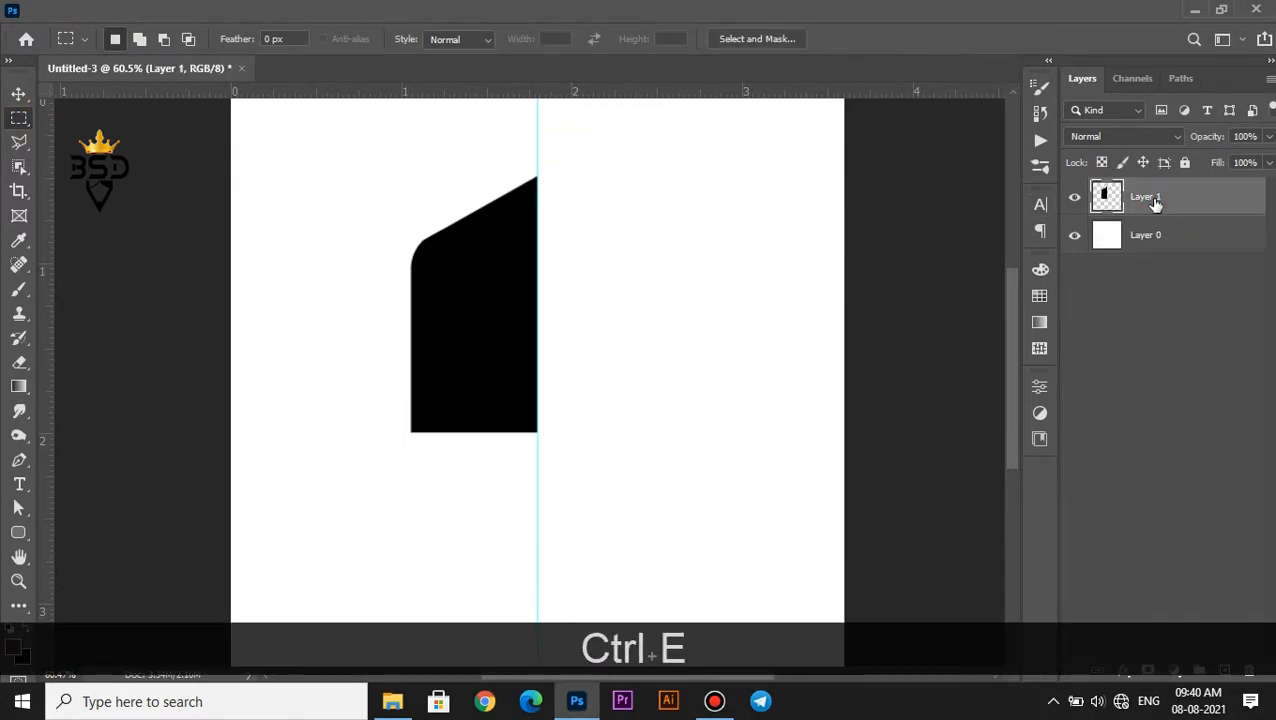
# Duplicate the merged half shape, flip the copy horizontally and place it against the right side of the centre guide
pyautogui.scroll(3, 496, 256)
pyautogui.scroll(-1, 433, 251)
pyautogui.press('v')
pyautogui.hotkey('ctrl', 'j')
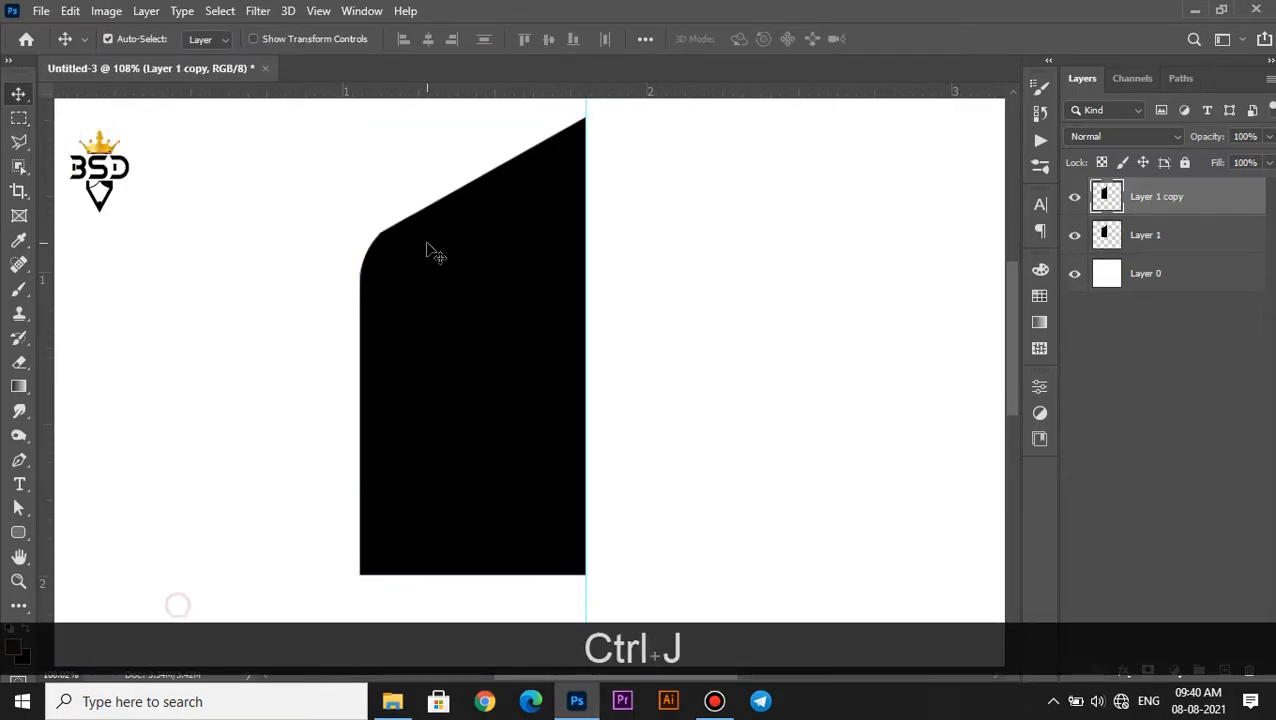
pyautogui.hotkey('ctrl', 't')
pyautogui.rightClick(430, 245)
pyautogui.click(498, 560)
pyautogui.moveTo(462, 370); pyautogui.dragTo(686, 379)
pyautogui.press('Return')
pyautogui.scroll(2, 737, 313)
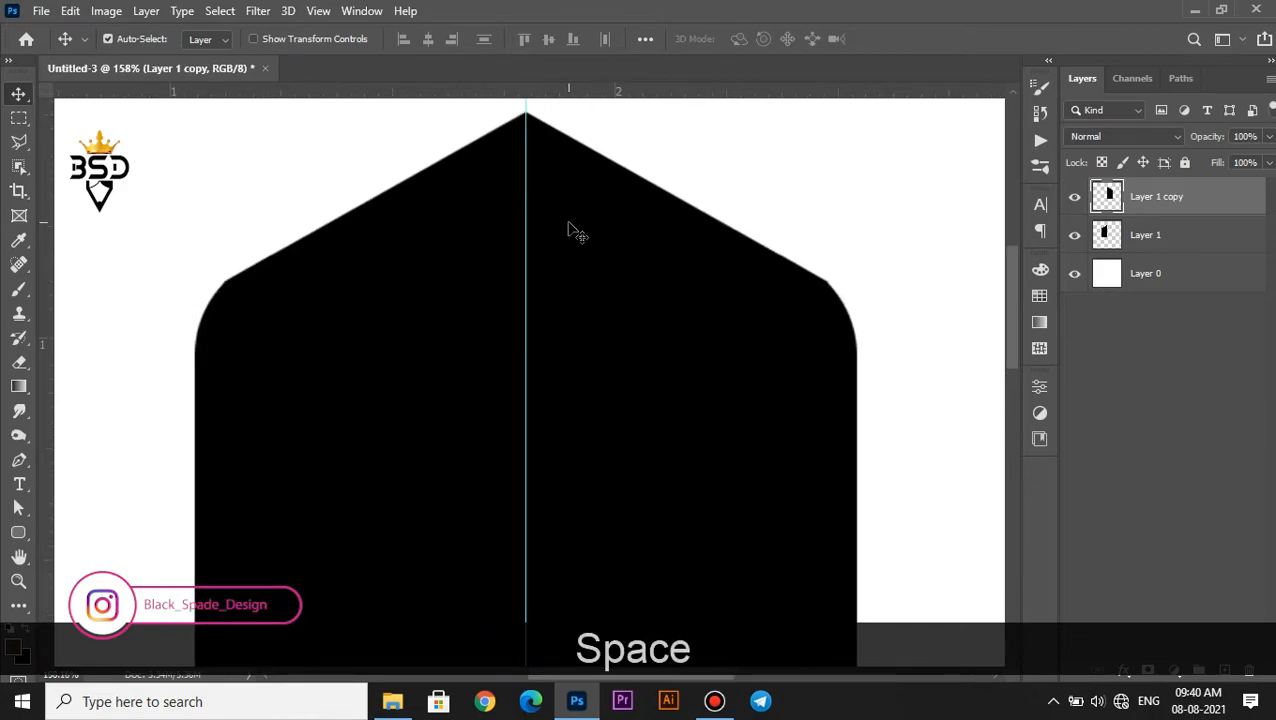
pyautogui.scroll(-4, 567, 230)
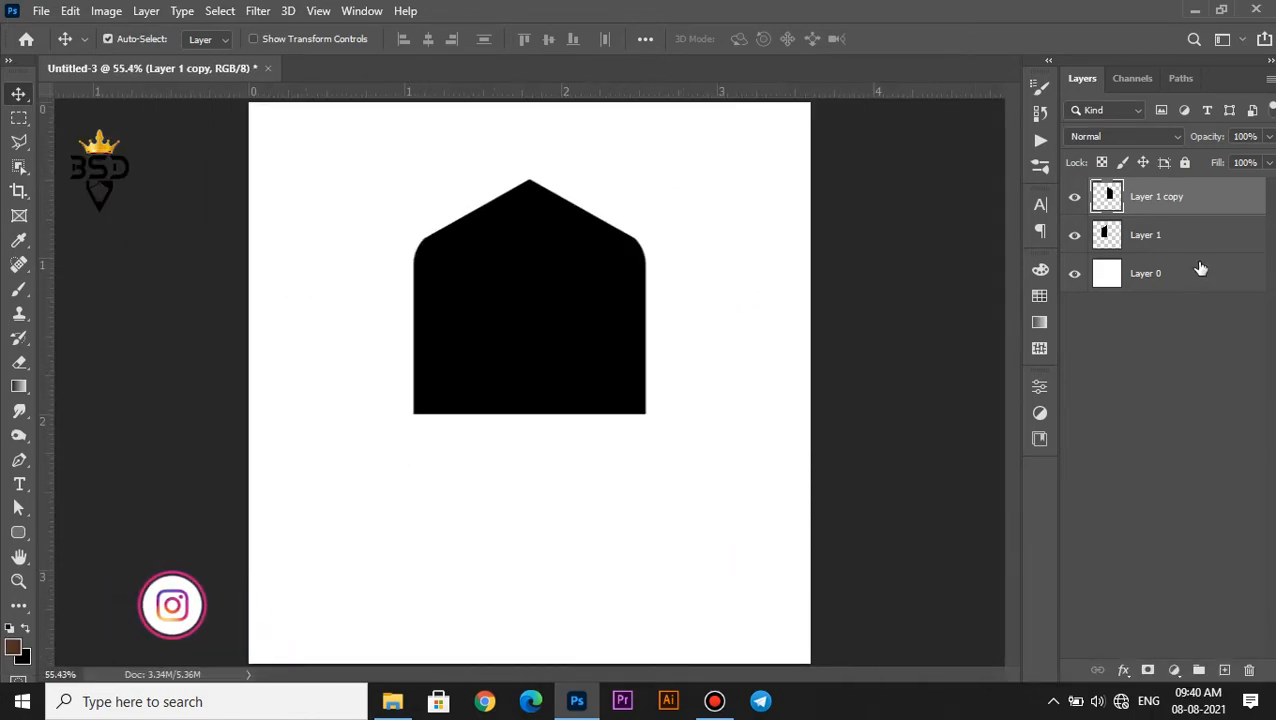
pyautogui.keyDown('ctrl'); pyautogui.click(1182, 248); pyautogui.keyUp('ctrl')
pyautogui.hotkey('ctrl', 'j')
pyautogui.hotkey('ctrl', 't')
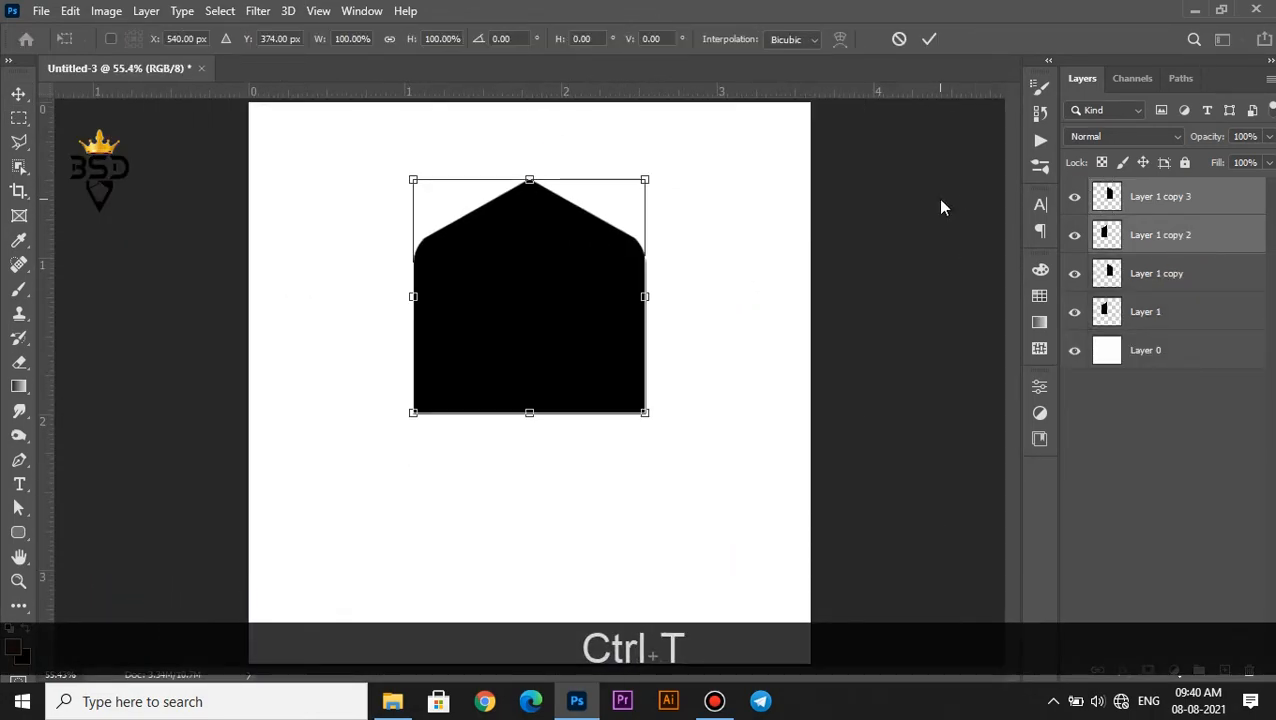
pyautogui.press('Delete')
# Merge the two mirrored halves into a single layer
pyautogui.scroll(4, 518, 228)
pyautogui.keyDown('ctrl'); pyautogui.click(1159, 250); pyautogui.keyUp('ctrl')
pyautogui.hotkey('ctrl', 'e')
# Round off the merged shape's peak by selecting the sharp tip with a curved Pen path and removing it
pyautogui.scroll(2, 456, 256)
pyautogui.moveTo(601, 229); pyautogui.dragTo(457, 372)
pyautogui.press('p')
pyautogui.scroll(3, 568, 266)
pyautogui.click(494, 258)
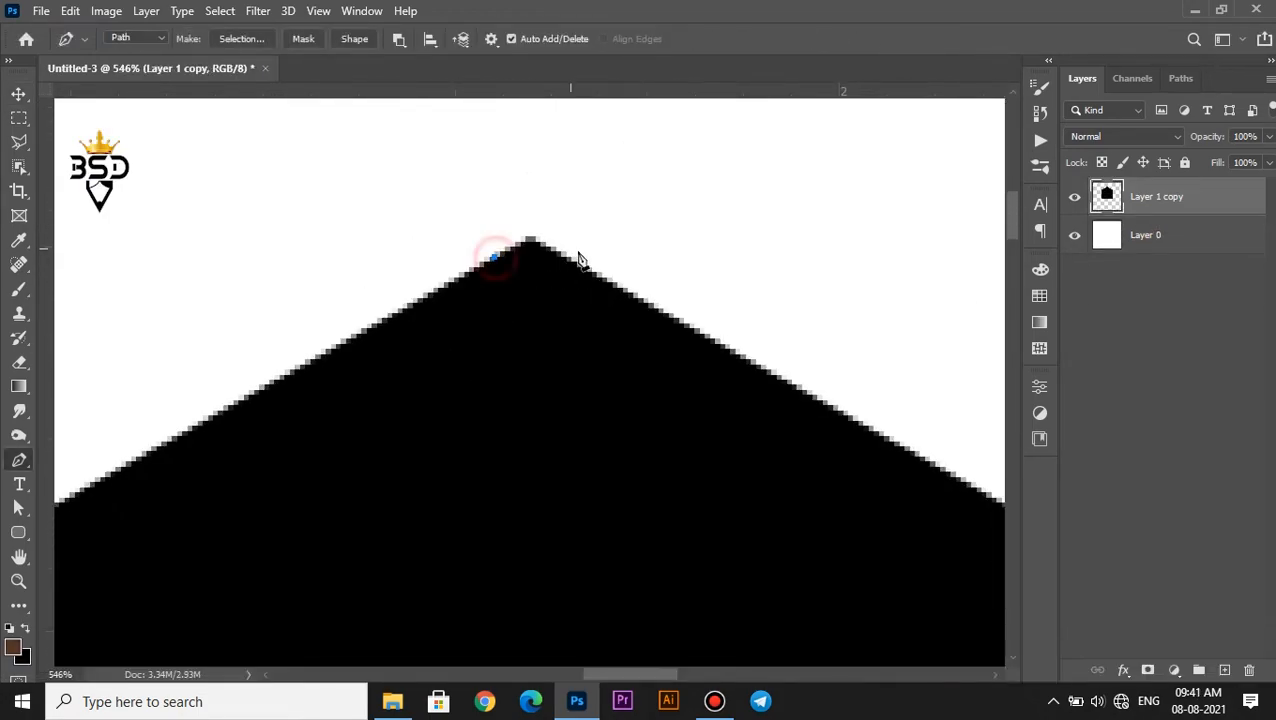
pyautogui.rightClick(478, 212)
pyautogui.click(556, 296)
pyautogui.click(734, 167)
pyautogui.scroll(-7, 525, 259)
pyautogui.hotkey('ctrl', 'shift', 'i')
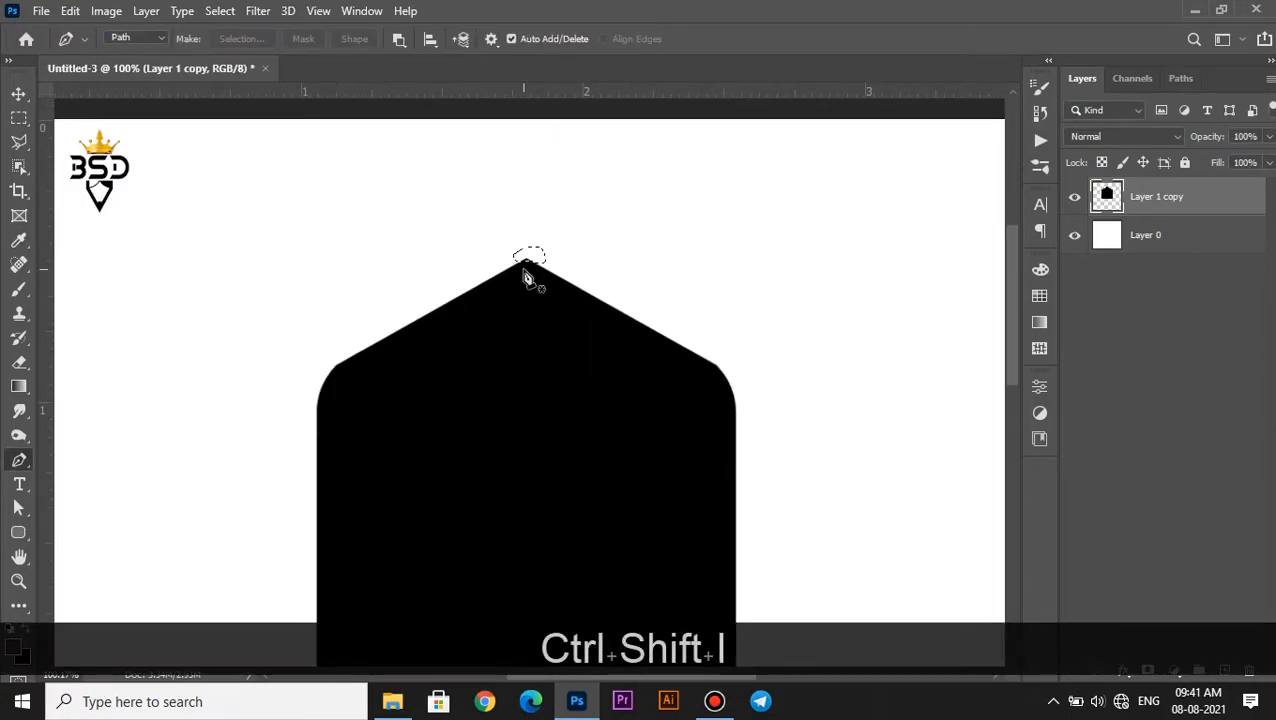
pyautogui.press('v')
# Duplicate the house-like shape, flip the copy vertically and place it below the original to complete the elongated badge
pyautogui.scroll(-3, 530, 285)
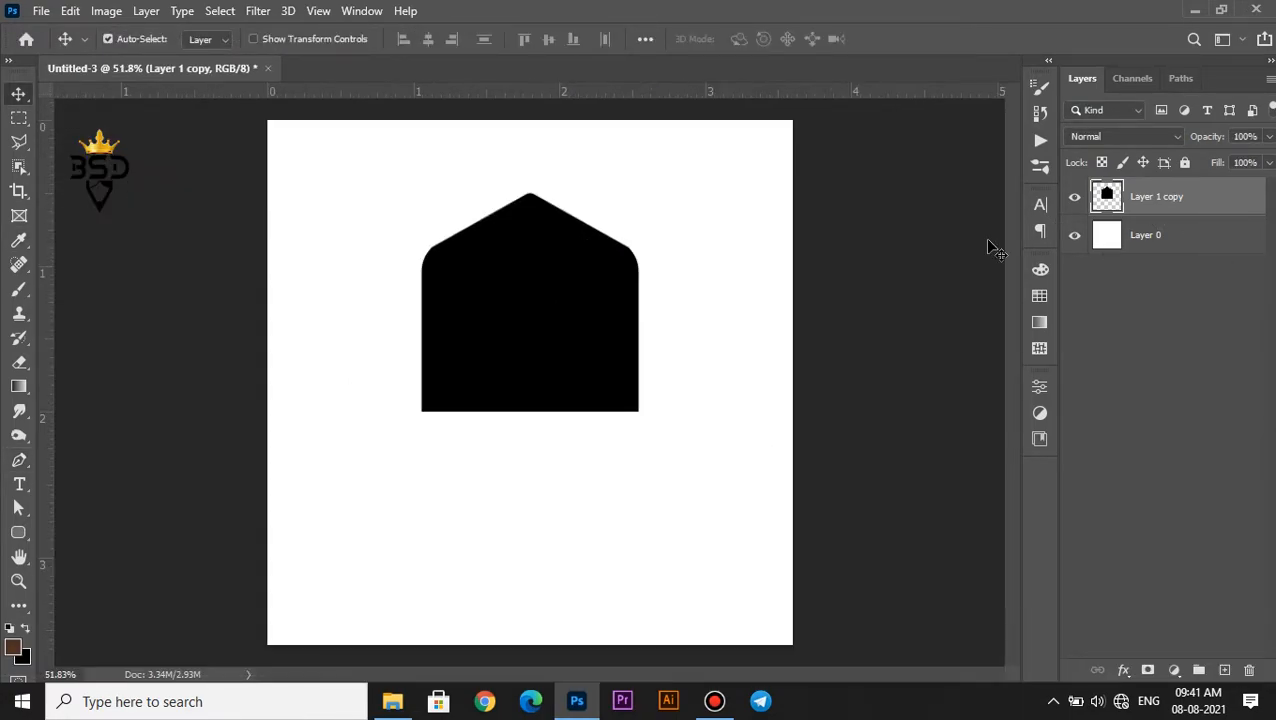
pyautogui.hotkey('ctrl', 'j')
pyautogui.hotkey('ctrl', 't')
pyautogui.rightClick(525, 379)
pyautogui.click(576, 365)
pyautogui.moveTo(582, 326); pyautogui.dragTo(575, 533)
pyautogui.press('Return')
# Inspect the outline of the completed badge and the join between its two halves
pyautogui.scroll(4, 474, 460)
pyautogui.moveTo(519, 477); pyautogui.dragTo(561, 399)
pyautogui.scroll(-4, 563, 366)
pyautogui.scroll(3, 560, 350)
pyautogui.press('space')
pyautogui.scroll(-1, 527, 372)
pyautogui.scroll(1, 527, 364)
pyautogui.scroll(2, 530, 347)
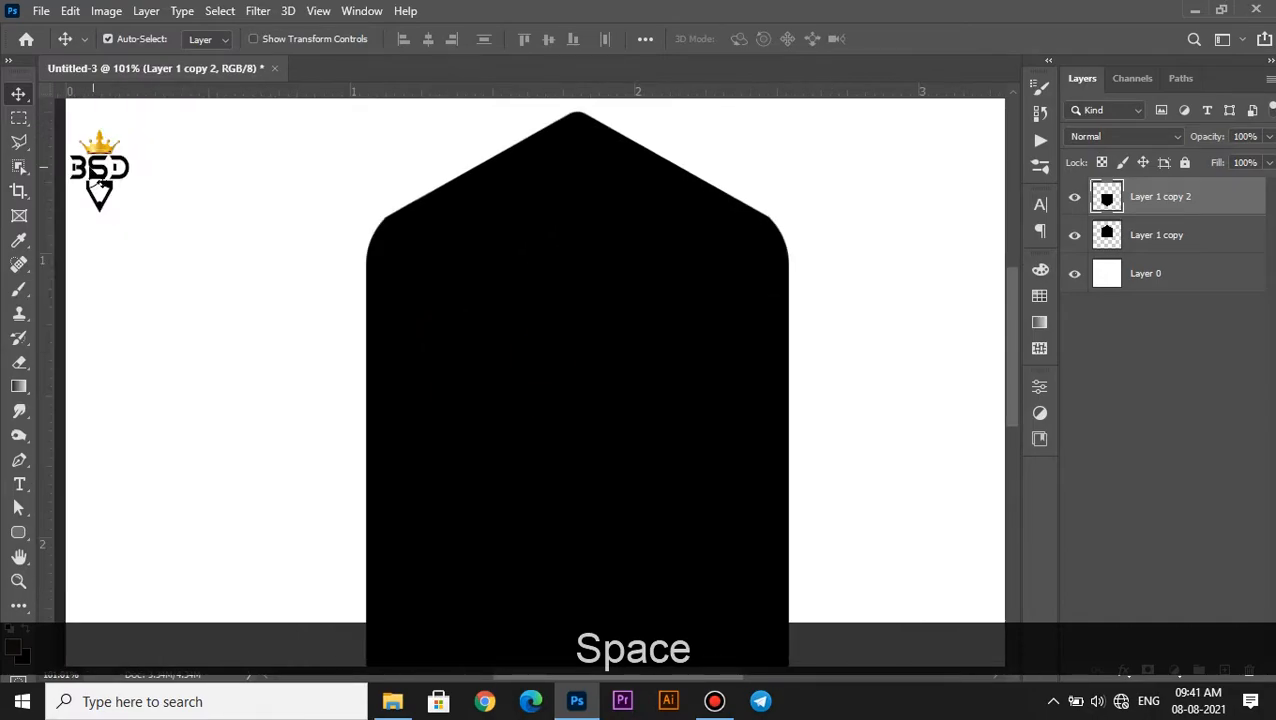
# Draw a rectangle about 503 × 112 px across the badge's upper body and fill it with the recently used orange
pyautogui.click(17, 538)
pyautogui.click(114, 530)
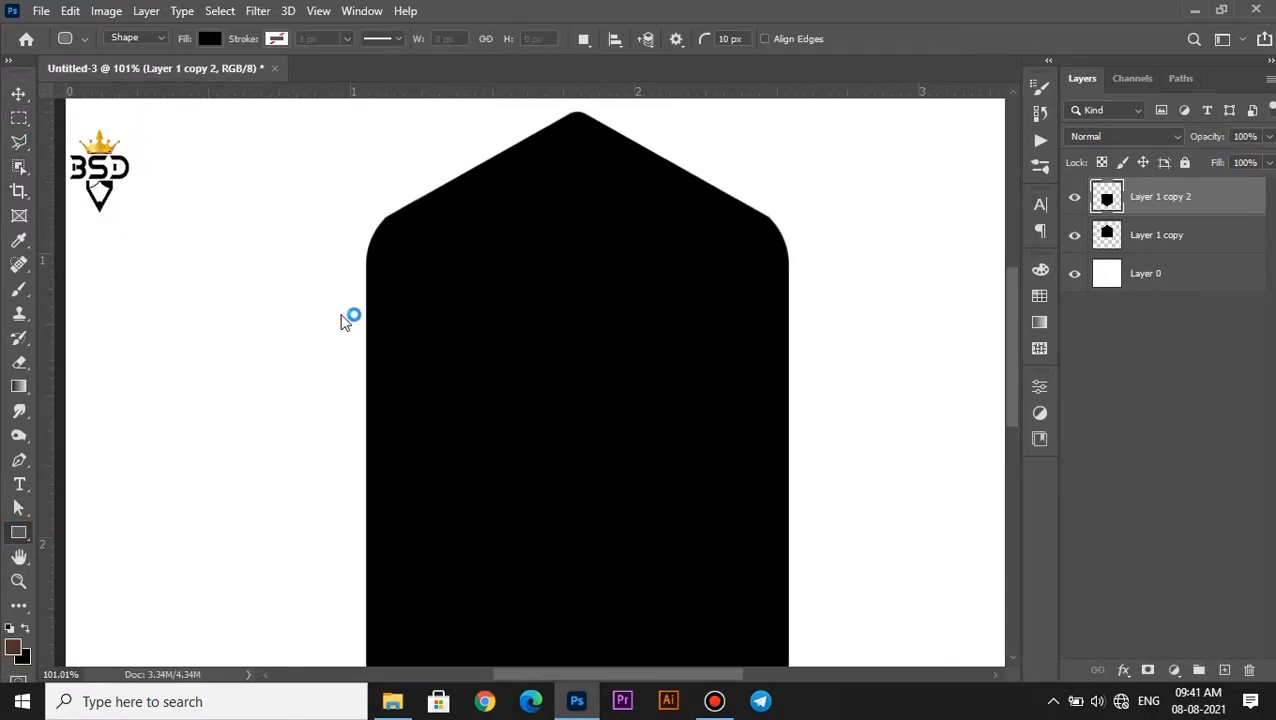
pyautogui.moveTo(350, 325); pyautogui.dragTo(827, 430)
pyautogui.click(823, 532)
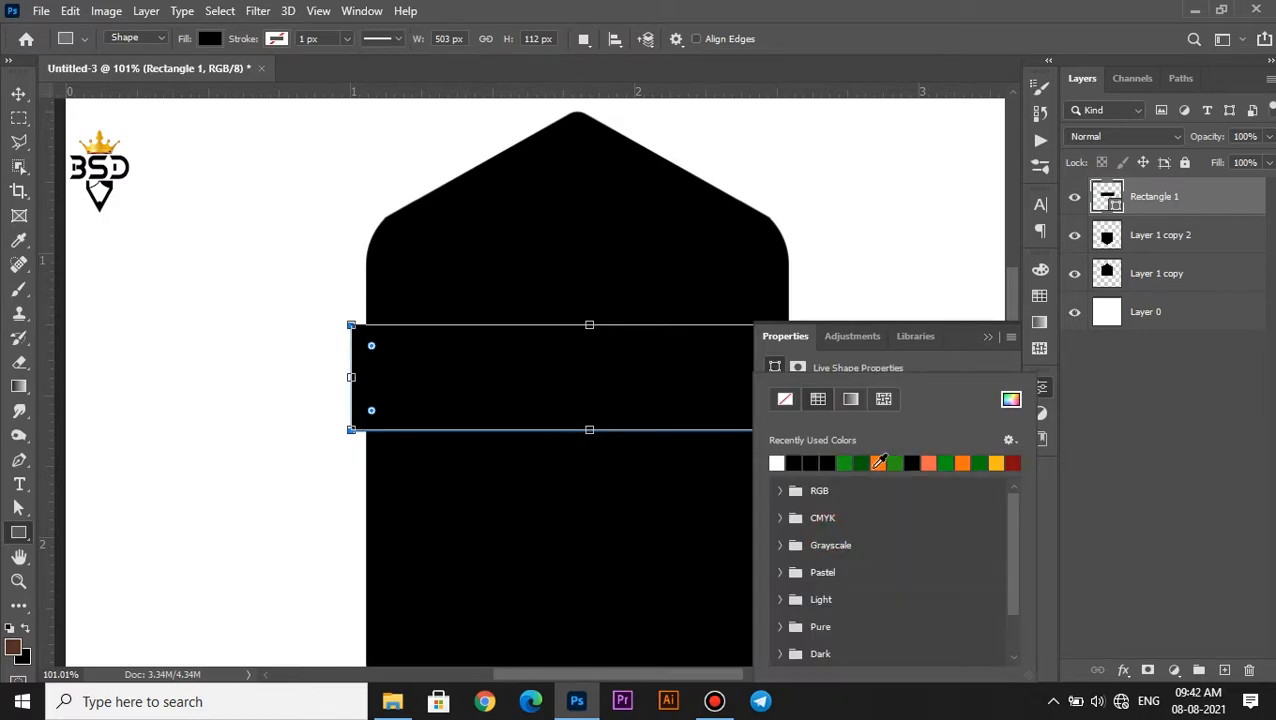
pyautogui.click(878, 462)
pyautogui.press('v')
# Transform the orange band to about 110% width and 113% height, with its upper corners pulled inward into a trapezoid
pyautogui.keyDown('ctrl'); pyautogui.click(695, 382); pyautogui.keyUp('ctrl')
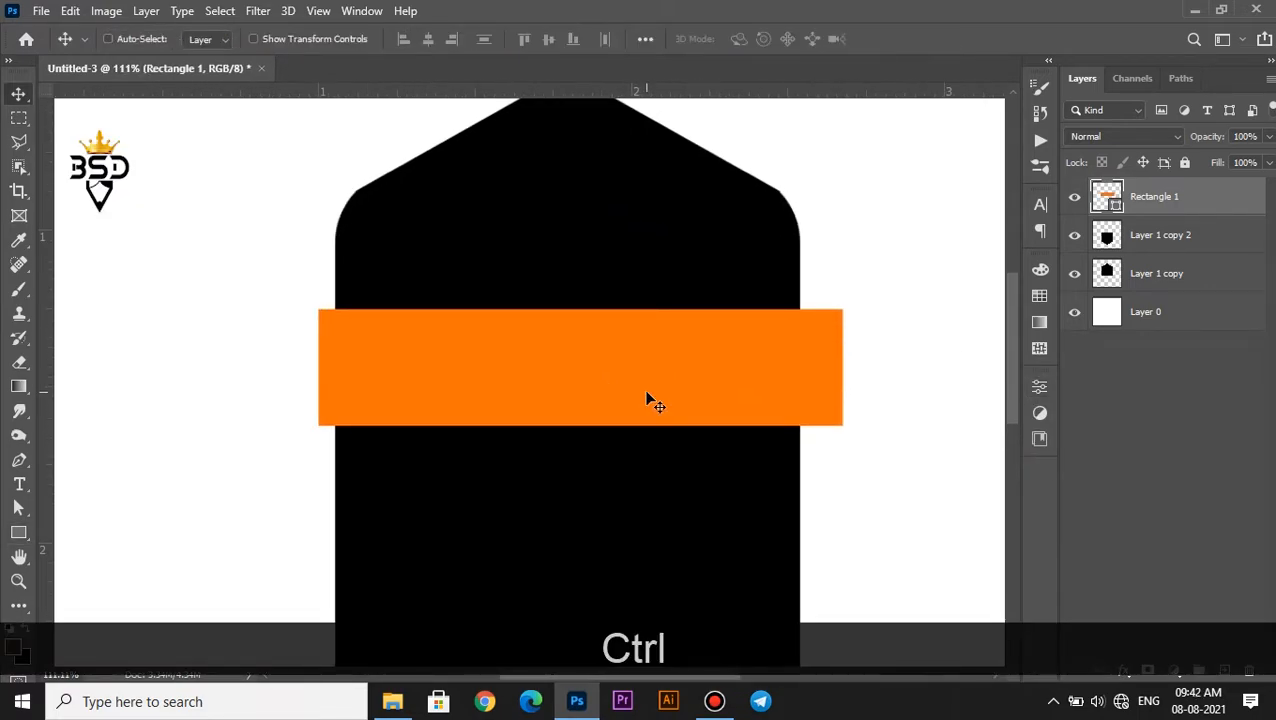
pyautogui.hotkey('ctrl', 't')
pyautogui.moveTo(843, 370); pyautogui.dragTo(859, 370)
pyautogui.moveTo(580, 432); pyautogui.dragTo(577, 440)
pyautogui.moveTo(860, 314); pyautogui.dragTo(845, 312)
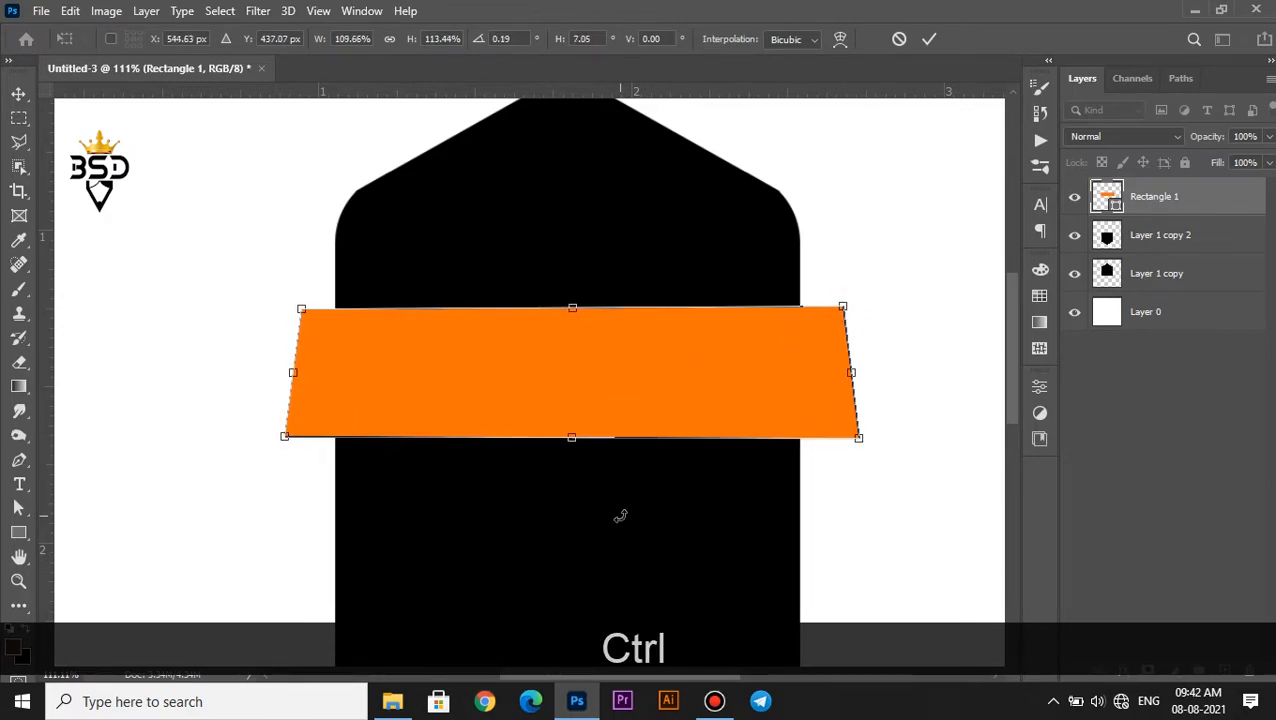
pyautogui.press('Return')
# Duplicate the orange band and place the copy directly below the original
pyautogui.scroll(-5, 587, 428)
pyautogui.scroll(3, 587, 428)
pyautogui.moveTo(599, 522); pyautogui.dragTo(602, 402)
pyautogui.moveTo(568, 289); pyautogui.dragTo(564, 407)
# Stretch both orange bands together to about 120% height, rotate them by about -2.7° and nudge them upward
pyautogui.keyDown('ctrl'); pyautogui.click(1160, 236); pyautogui.keyUp('ctrl')
pyautogui.hotkey('ctrl', 't')
pyautogui.moveTo(586, 209); pyautogui.dragTo(587, 188)
pyautogui.scroll(-1, 626, 358)
pyautogui.moveTo(626, 360); pyautogui.dragTo(630, 314)
pyautogui.moveTo(881, 262); pyautogui.dragTo(881, 248)
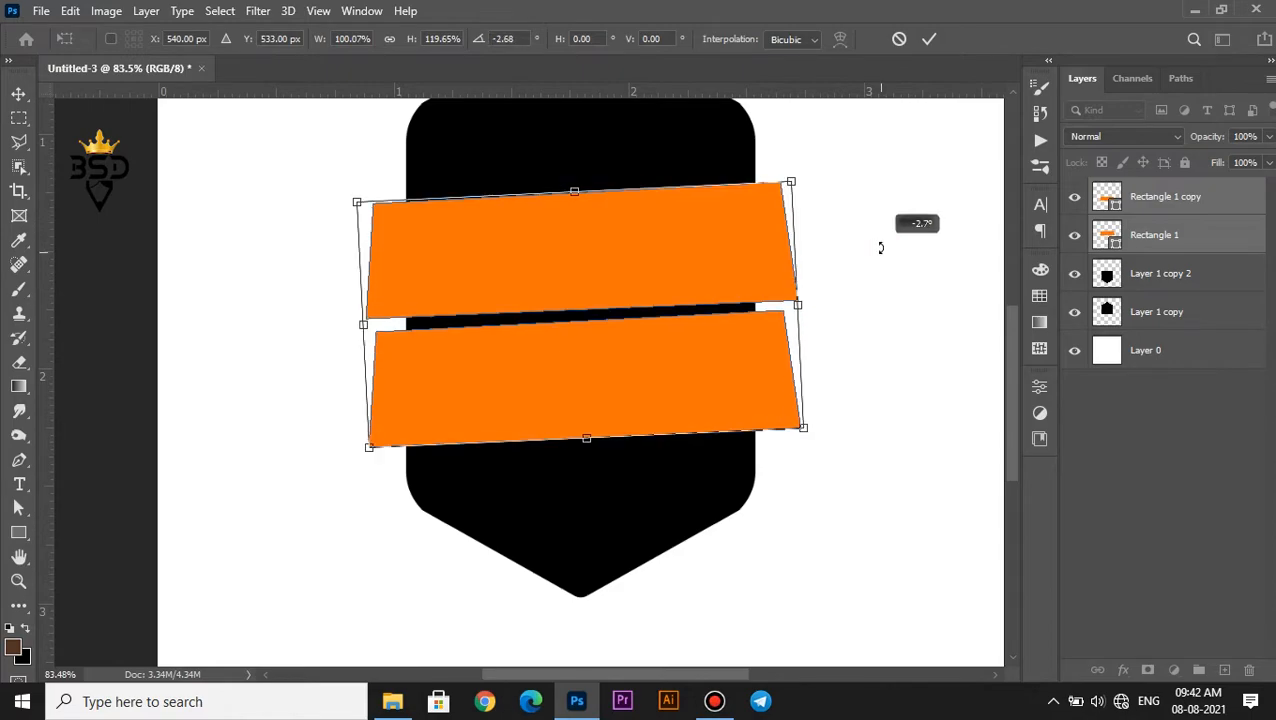
pyautogui.press('Return')
pyautogui.press('Up')
pyautogui.press('Up')
pyautogui.press('Up')
pyautogui.press('Up')
pyautogui.press('Up')
pyautogui.press('Up')
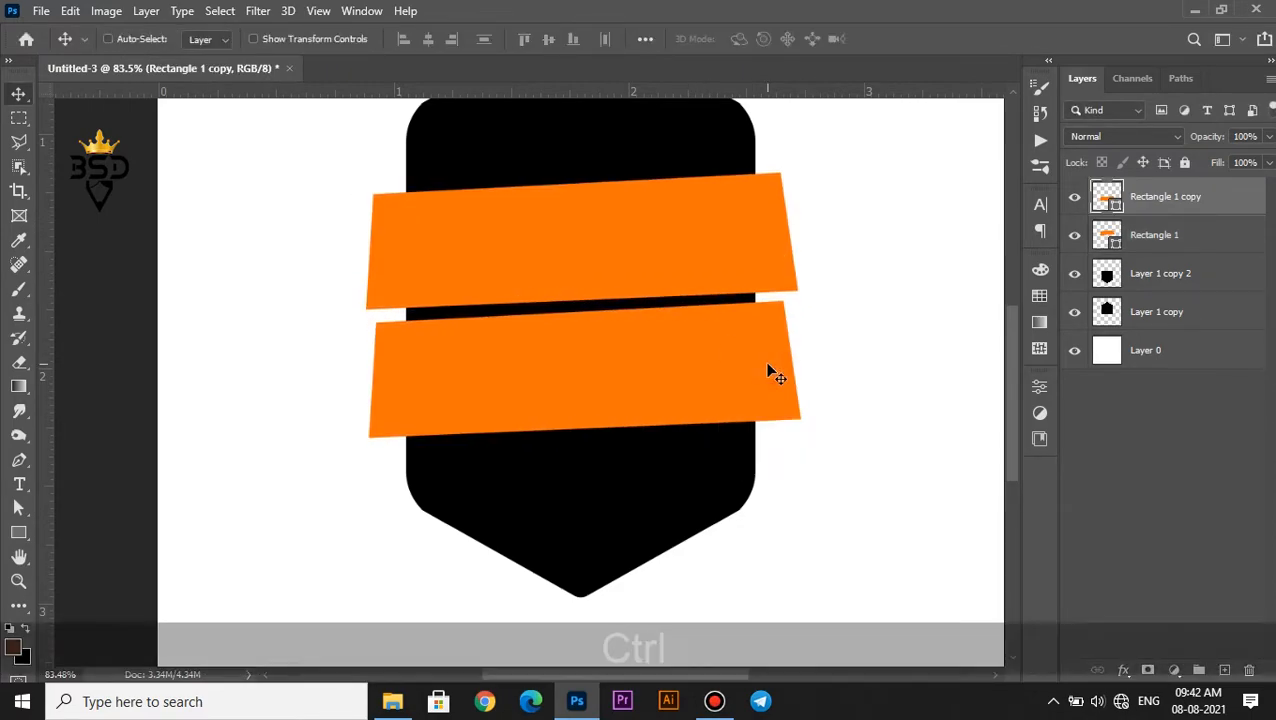
# Flip the lower orange band horizontally, rotate it to about 174.4° so it slants like the upper one, and nudge it upward
pyautogui.hotkey('ctrl', 't')
pyautogui.rightClick(771, 373)
pyautogui.click(771, 353)
pyautogui.moveTo(874, 362); pyautogui.dragTo(872, 336)
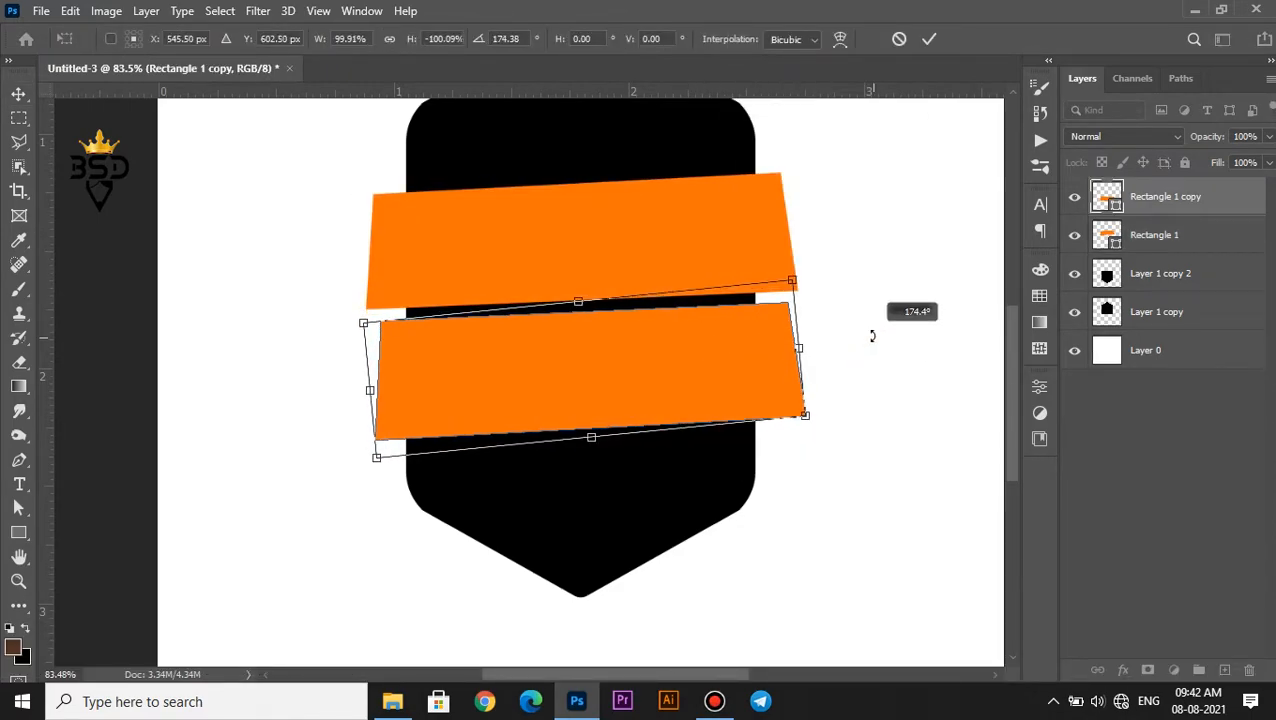
pyautogui.press('Return')
pyautogui.press('Up')
pyautogui.press('Up')
# Distort the lower orange band by moving its bottom-right corner inward and its top-left corner outward
pyautogui.hotkey('ctrl', 't')
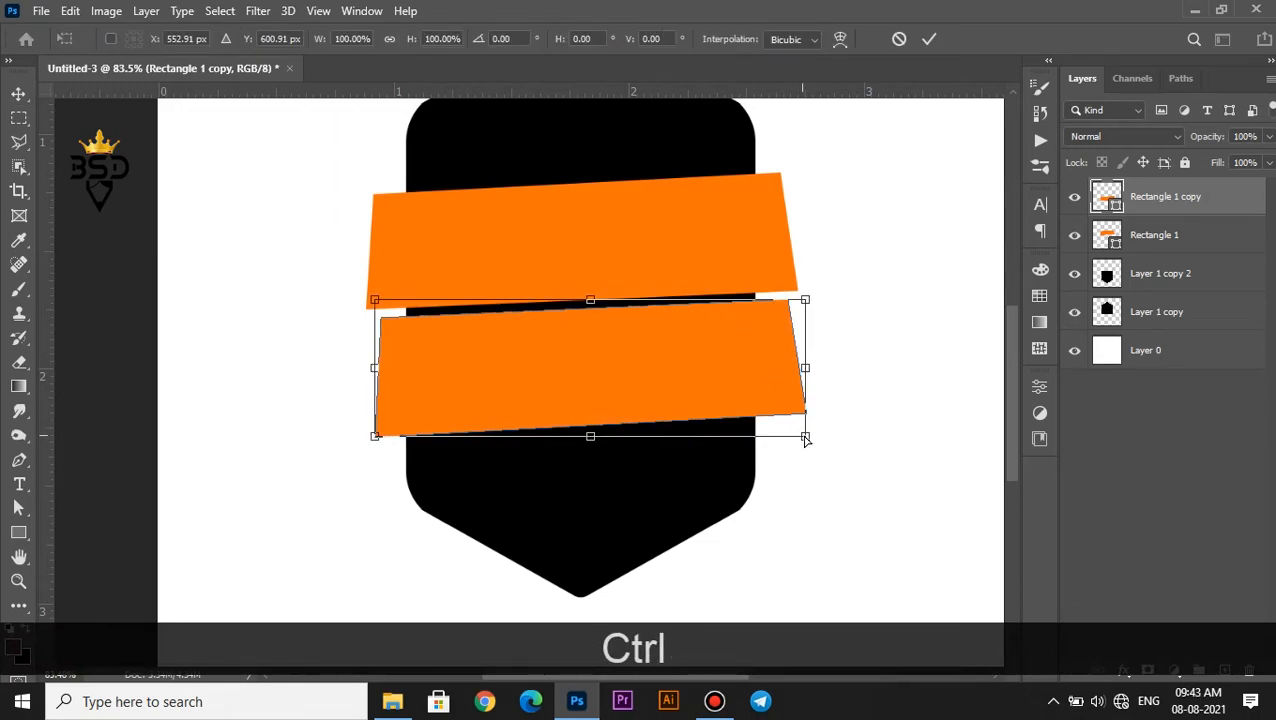
pyautogui.moveTo(806, 438); pyautogui.dragTo(783, 440)
pyautogui.moveTo(370, 302); pyautogui.dragTo(357, 298)
pyautogui.press('Return')
# Widen the upper orange band evenly on both sides and nudge it upward to open the gap between the bands
pyautogui.scroll(-3, 466, 412)
pyautogui.scroll(5, 494, 395)
pyautogui.moveTo(537, 385); pyautogui.dragTo(541, 432)
pyautogui.scroll(-2, 613, 277)
pyautogui.scroll(1, 524, 356)
pyautogui.rightClick(545, 352)
pyautogui.click(570, 361)
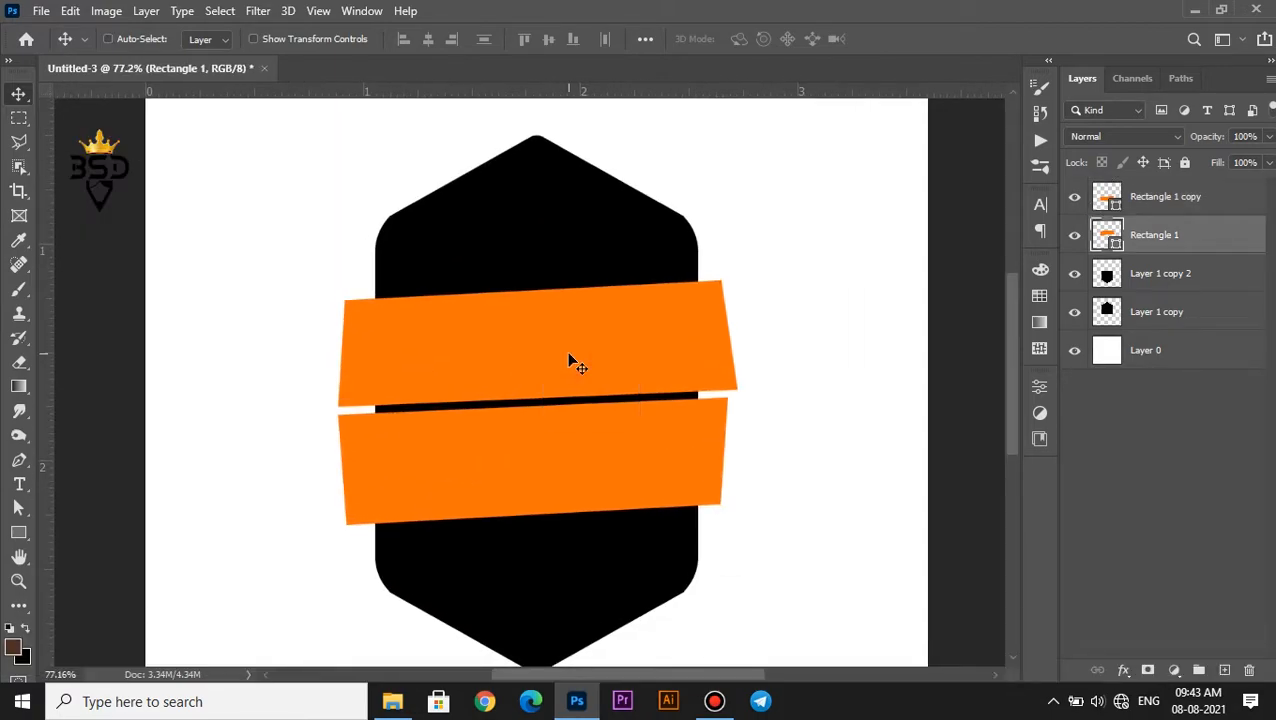
pyautogui.hotkey('ctrl', 't')
pyautogui.moveTo(737, 342); pyautogui.dragTo(753, 342)
pyautogui.press('Return')
pyautogui.press('Up')
pyautogui.press('Up')
pyautogui.press('Up')
pyautogui.press('Up')
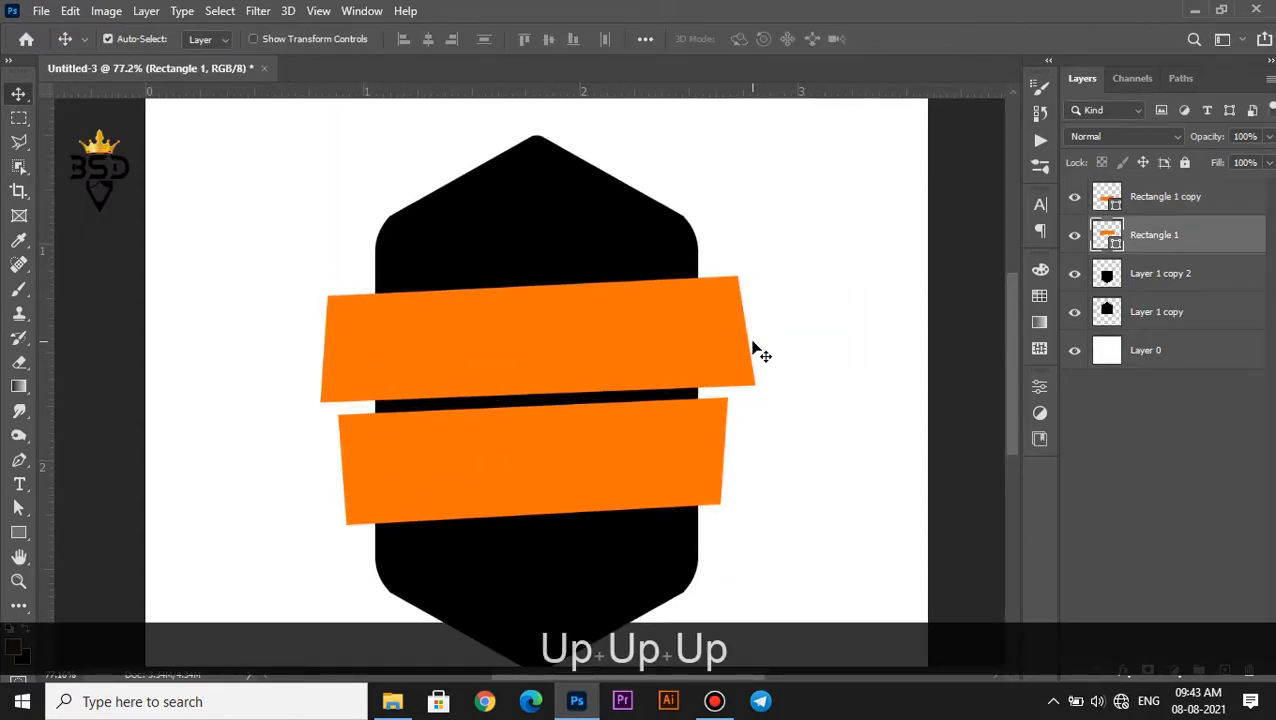
# Add a gradient overlay to the upper orange band and set its first colour stop to a darker orange
pyautogui.scroll(2, 752, 350)
pyautogui.click(1123, 669)
pyautogui.click(1165, 614)
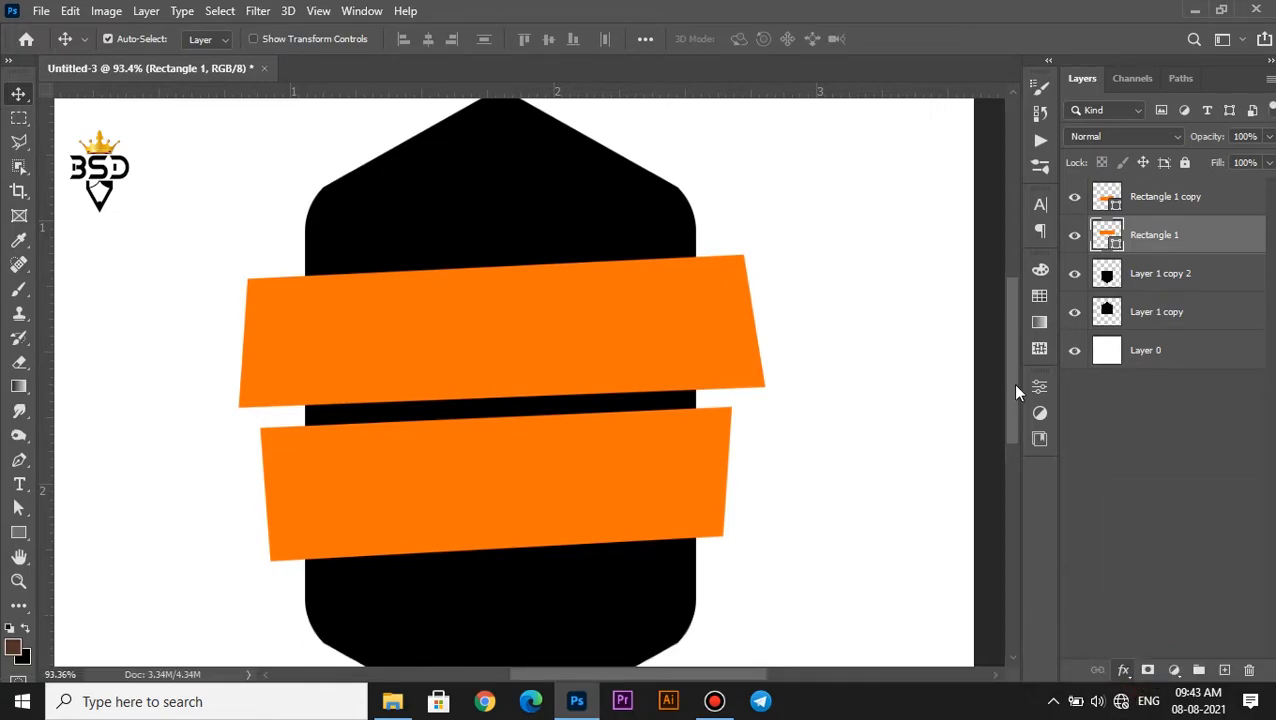
pyautogui.moveTo(744, 224); pyautogui.dragTo(810, 280)
pyautogui.click(963, 393)
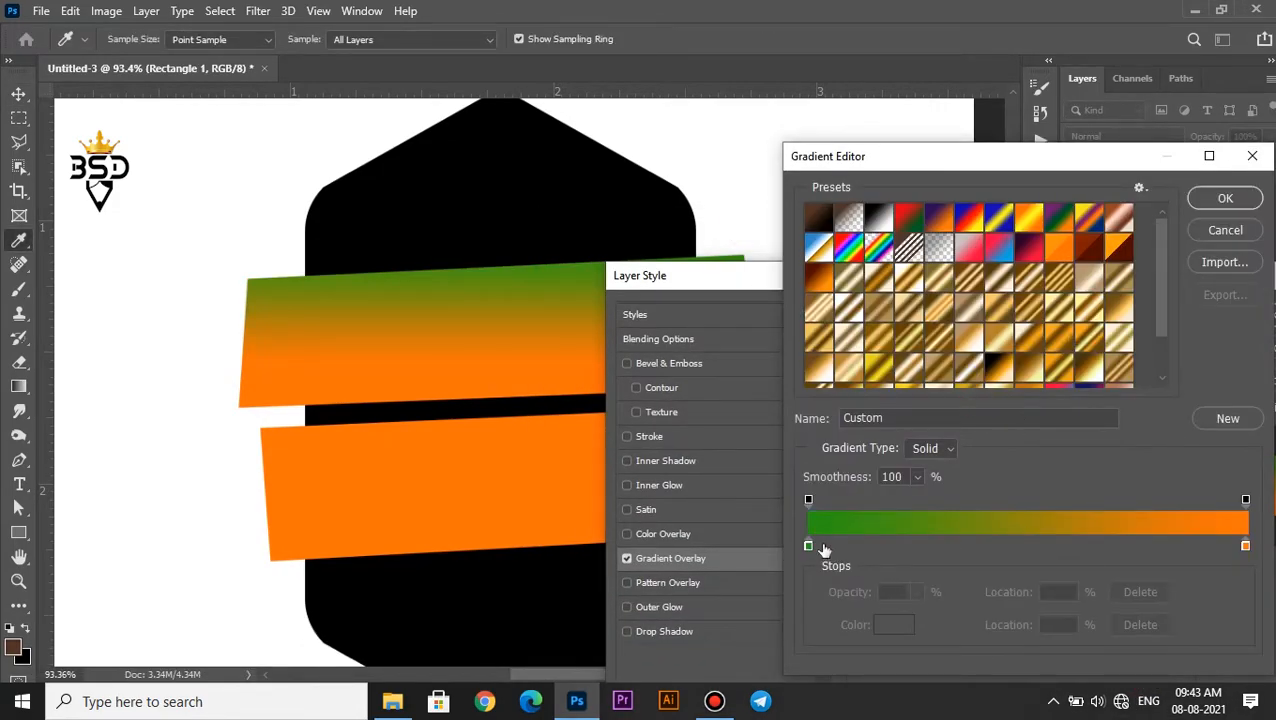
pyautogui.click(891, 630)
pyautogui.click(532, 370)
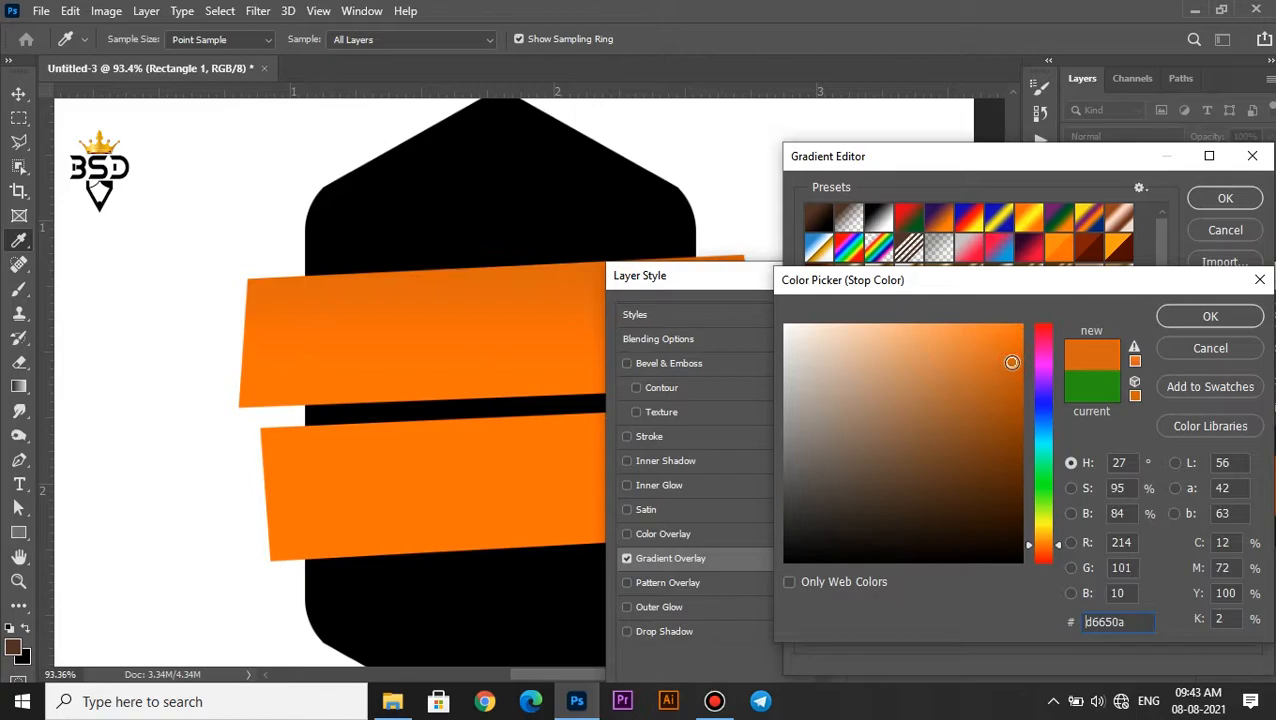
pyautogui.click(1052, 540)
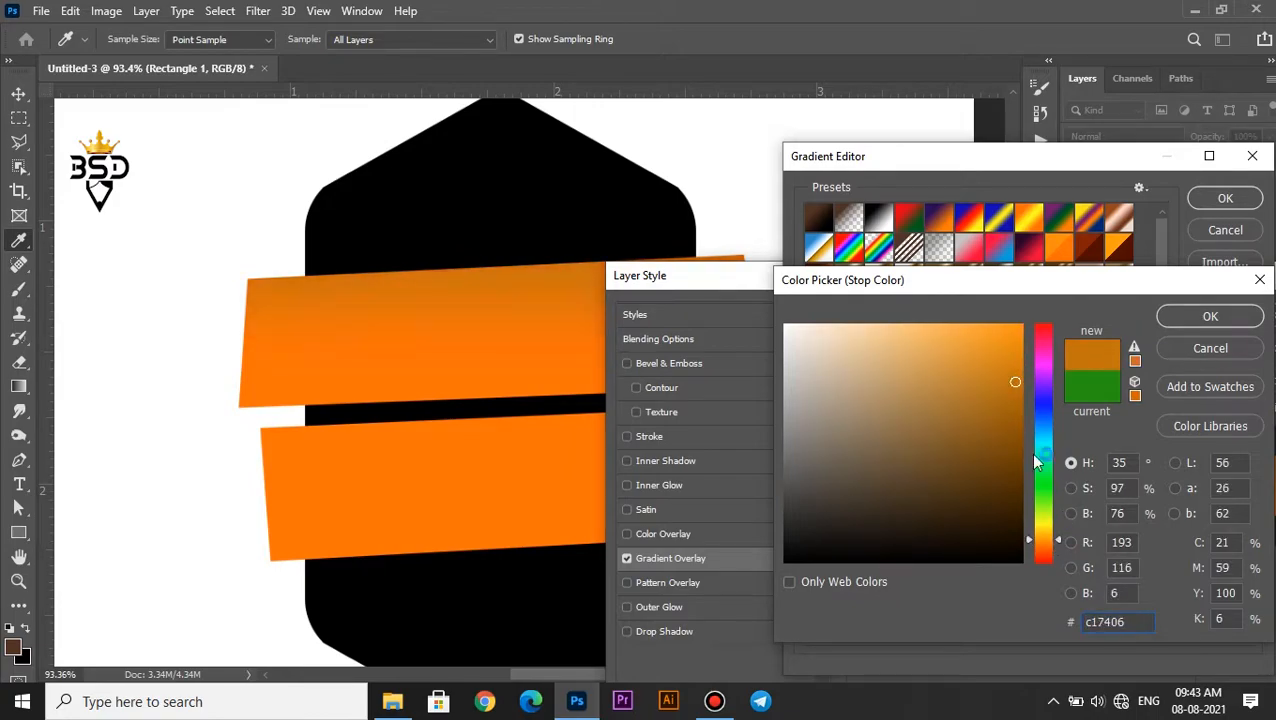
pyautogui.click(1046, 547)
pyautogui.click(1188, 318)
# Set the gradient's end stop to the slightly softer orange f87c17 and accept the edited gradient
pyautogui.click(1250, 552)
pyautogui.click(891, 630)
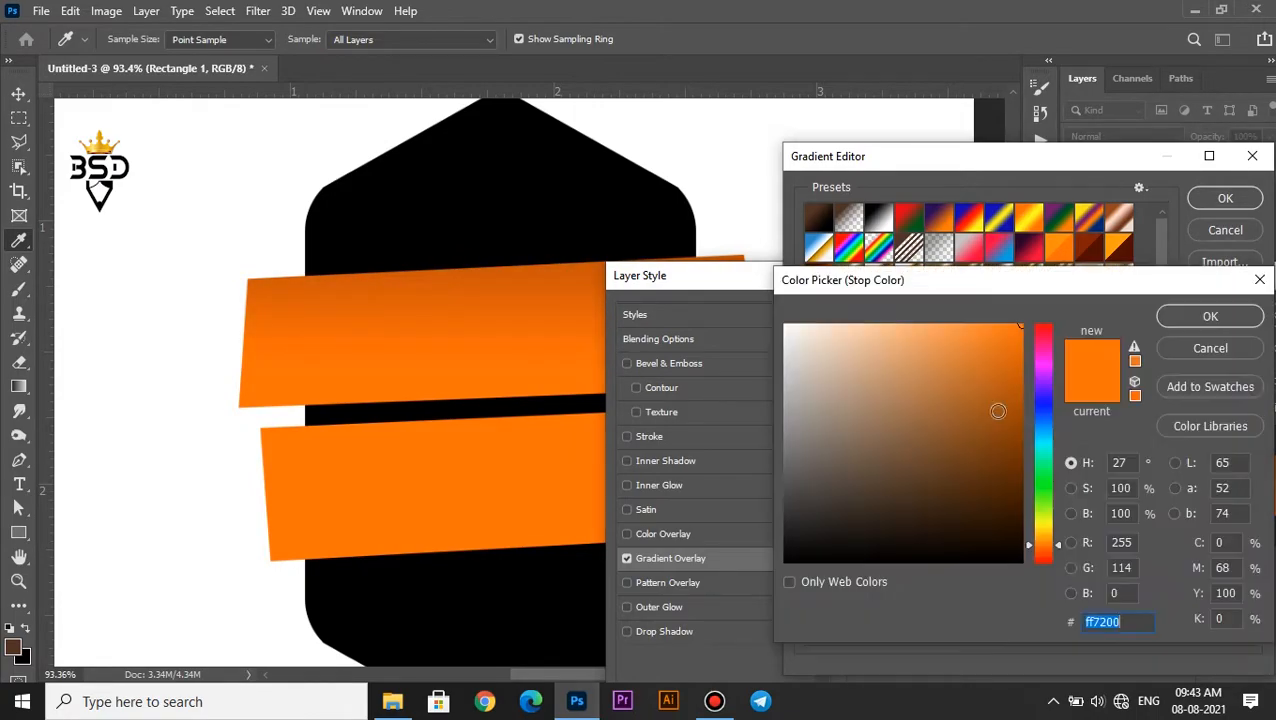
pyautogui.click(984, 332)
pyautogui.click(1211, 317)
pyautogui.click(1225, 198)
# Set the upper band's gradient overlay to a 110° angle and 61% scale, reposition it across the band and apply it
pyautogui.click(948, 441)
pyautogui.moveTo(384, 308); pyautogui.dragTo(540, 325)
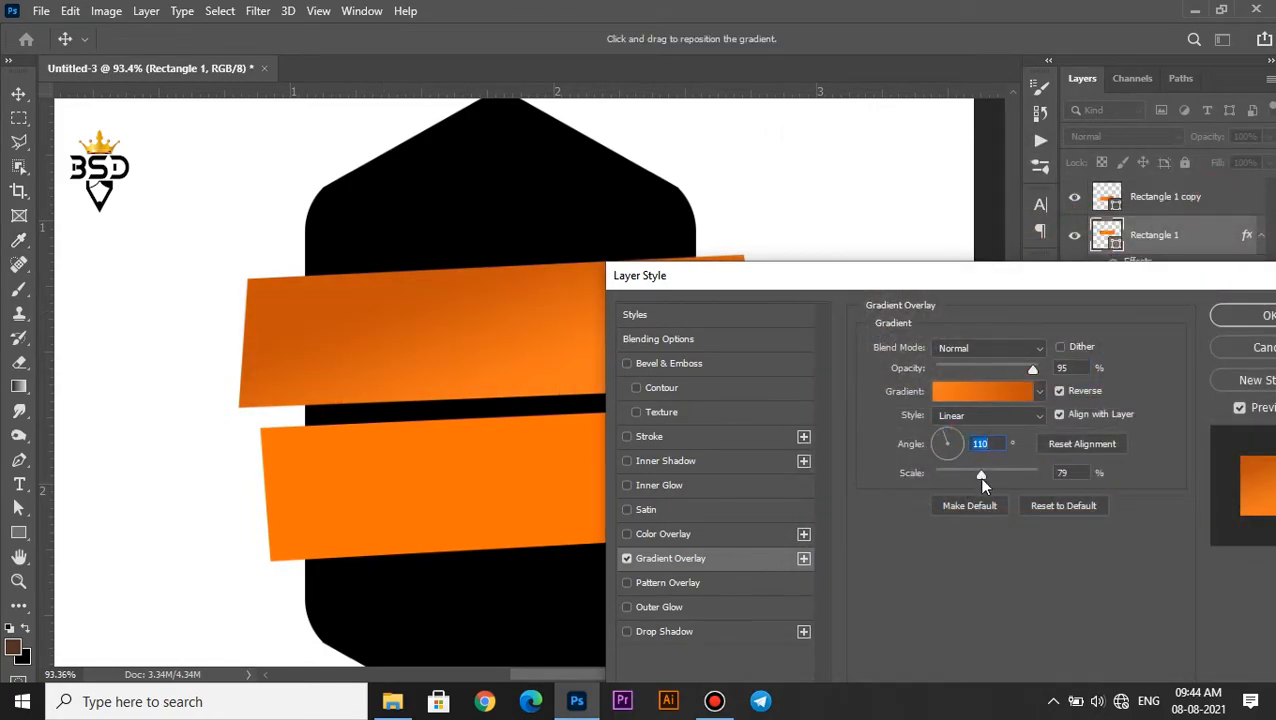
pyautogui.moveTo(752, 275); pyautogui.dragTo(639, 366)
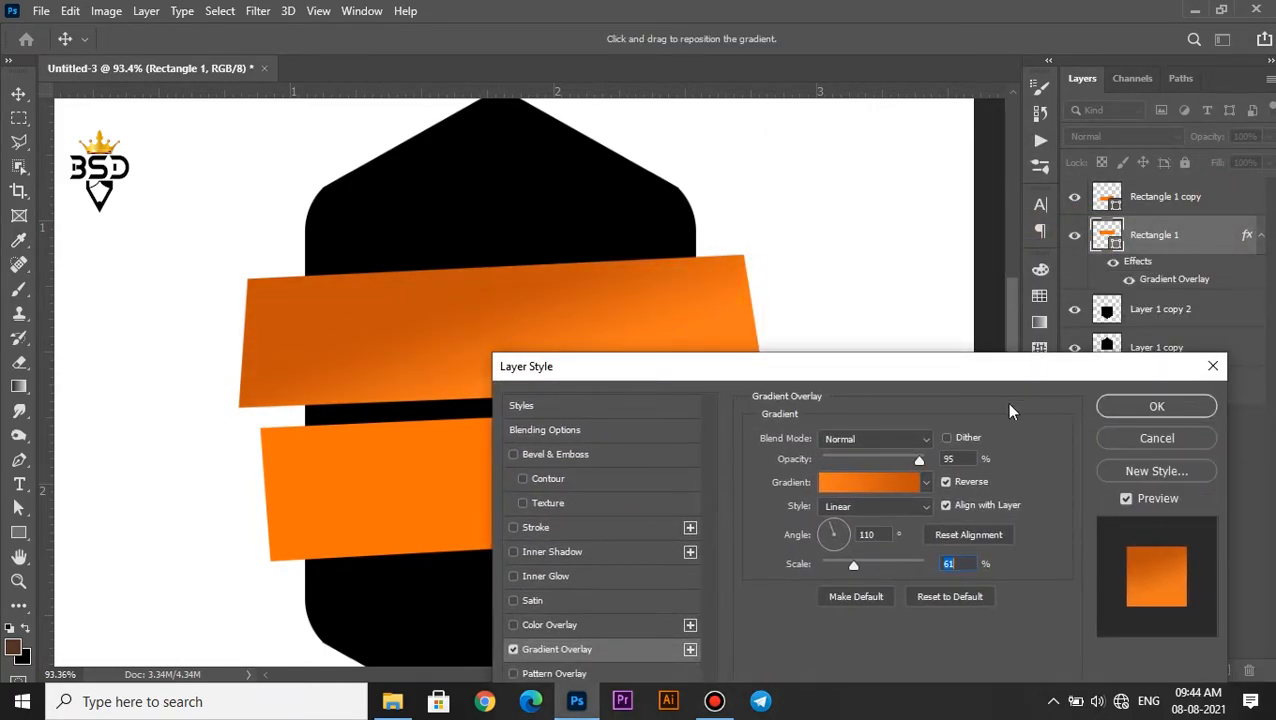
pyautogui.click(1108, 405)
# Add a gradient overlay to the lower orange band and change its lighter colour stop to bright green
pyautogui.scroll(-1, 593, 422)
pyautogui.click(593, 422)
pyautogui.click(1117, 668)
pyautogui.click(1170, 619)
pyautogui.click(870, 337)
pyautogui.doubleClick(1248, 550)
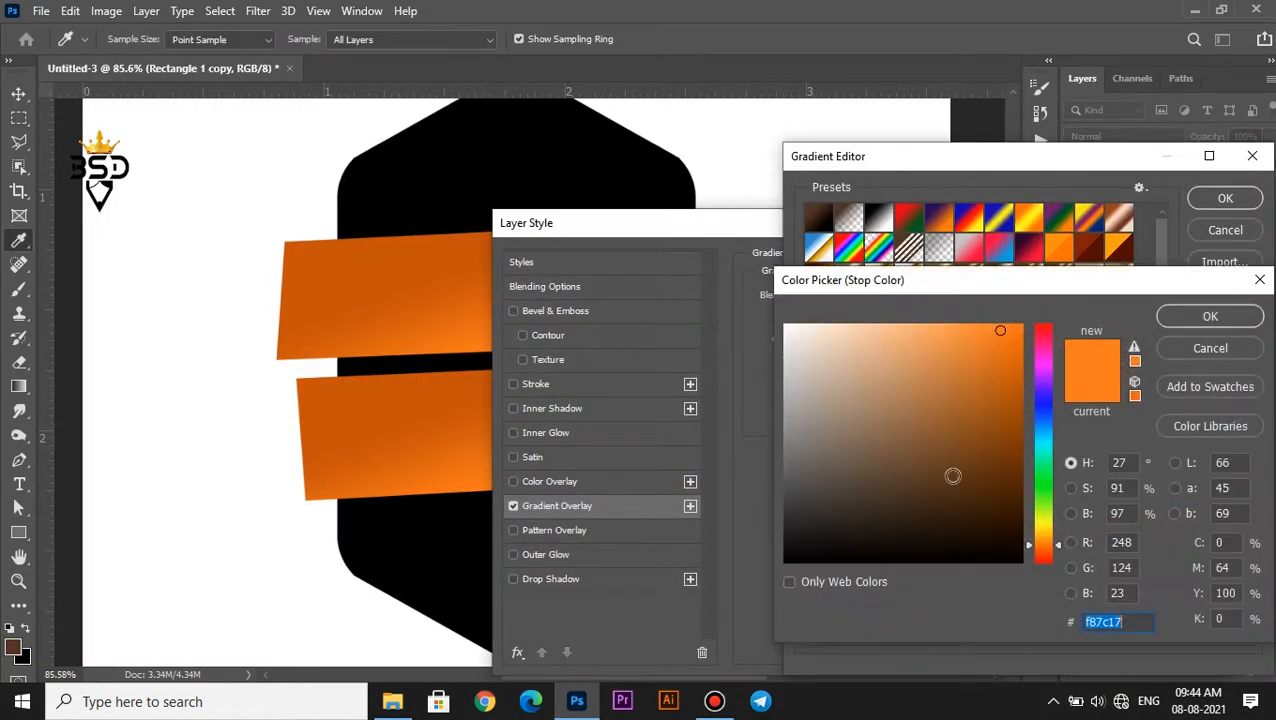
pyautogui.click(1047, 489)
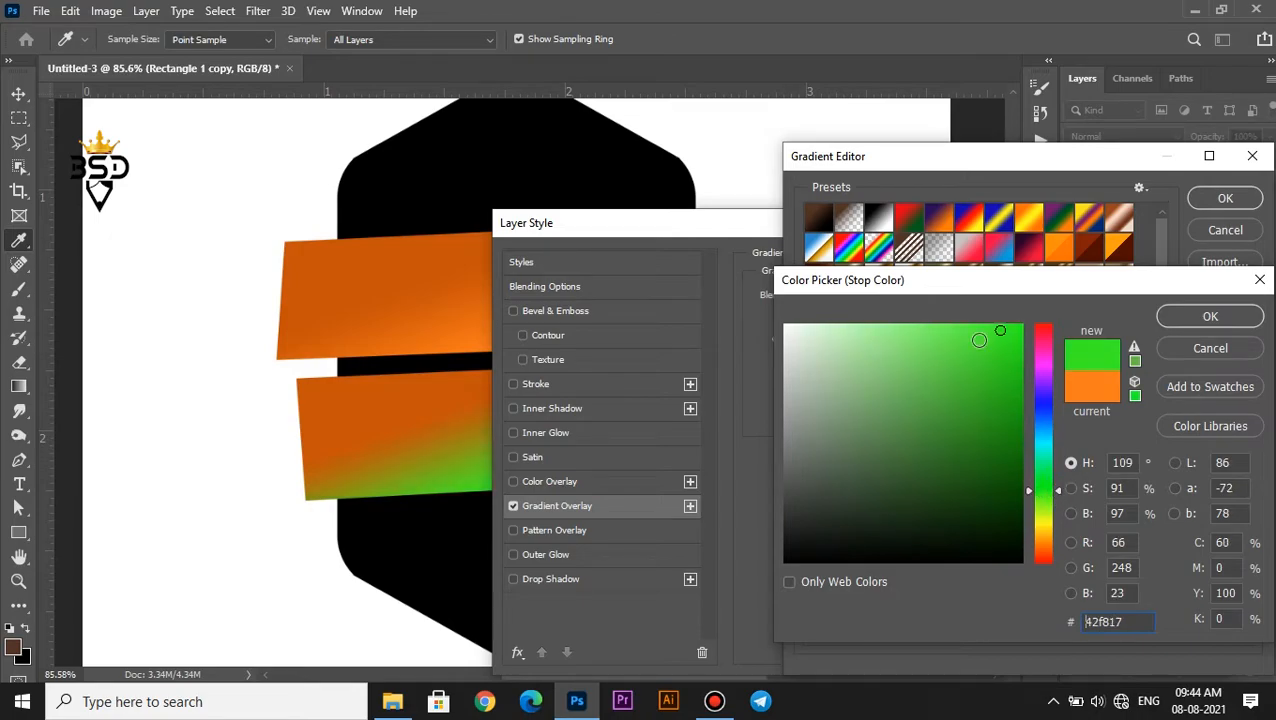
pyautogui.click(1210, 316)
# Change the lower band's darker gradient stop to a deep green and accept the gradient
pyautogui.click(894, 630)
pyautogui.click(480, 343)
pyautogui.click(1046, 498)
pyautogui.click(1013, 448)
pyautogui.click(1008, 417)
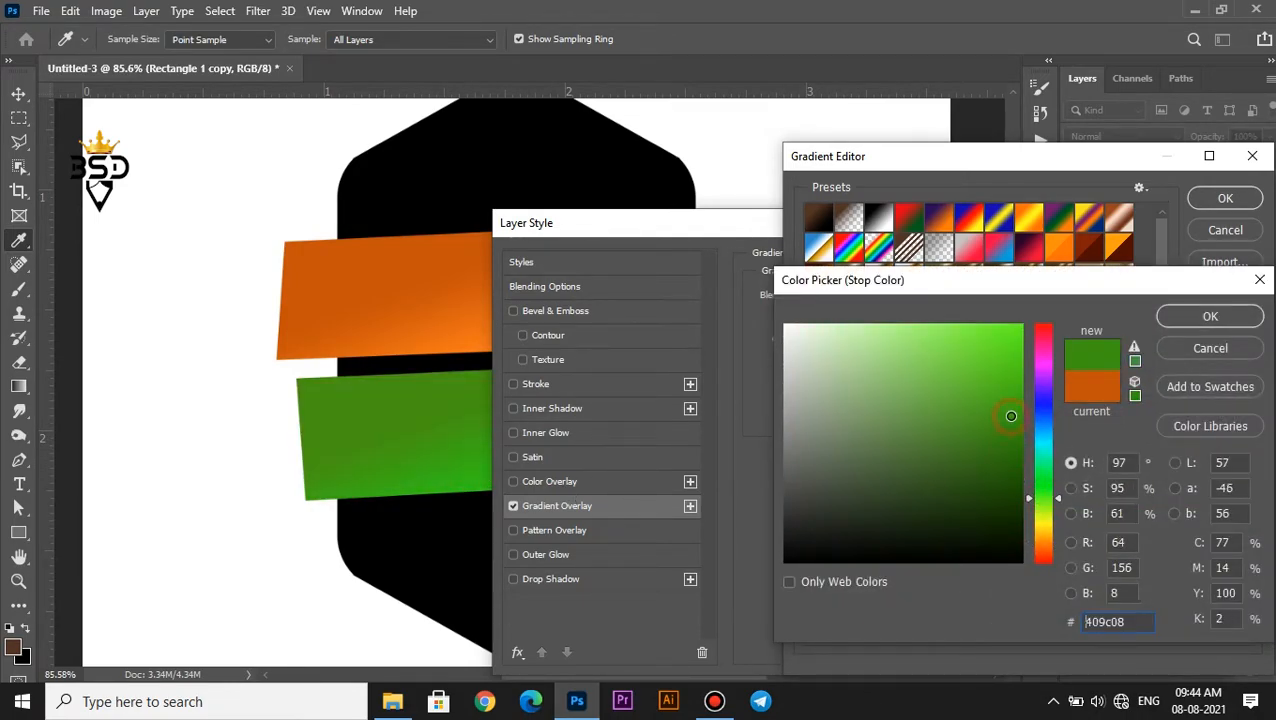
pyautogui.click(1205, 316)
pyautogui.click(1225, 198)
# Set the green band's gradient overlay to a 131° angle and 65% scale and apply it
pyautogui.moveTo(763, 219); pyautogui.dragTo(1012, 294)
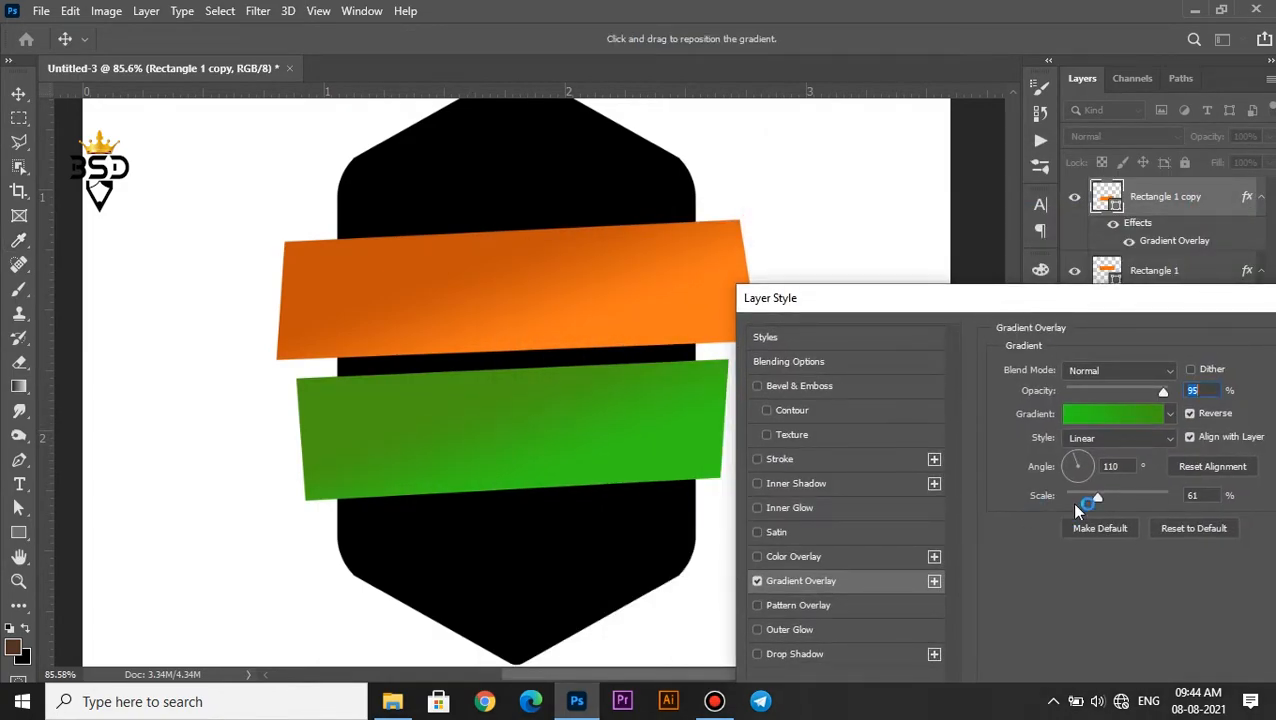
pyautogui.click(1071, 459)
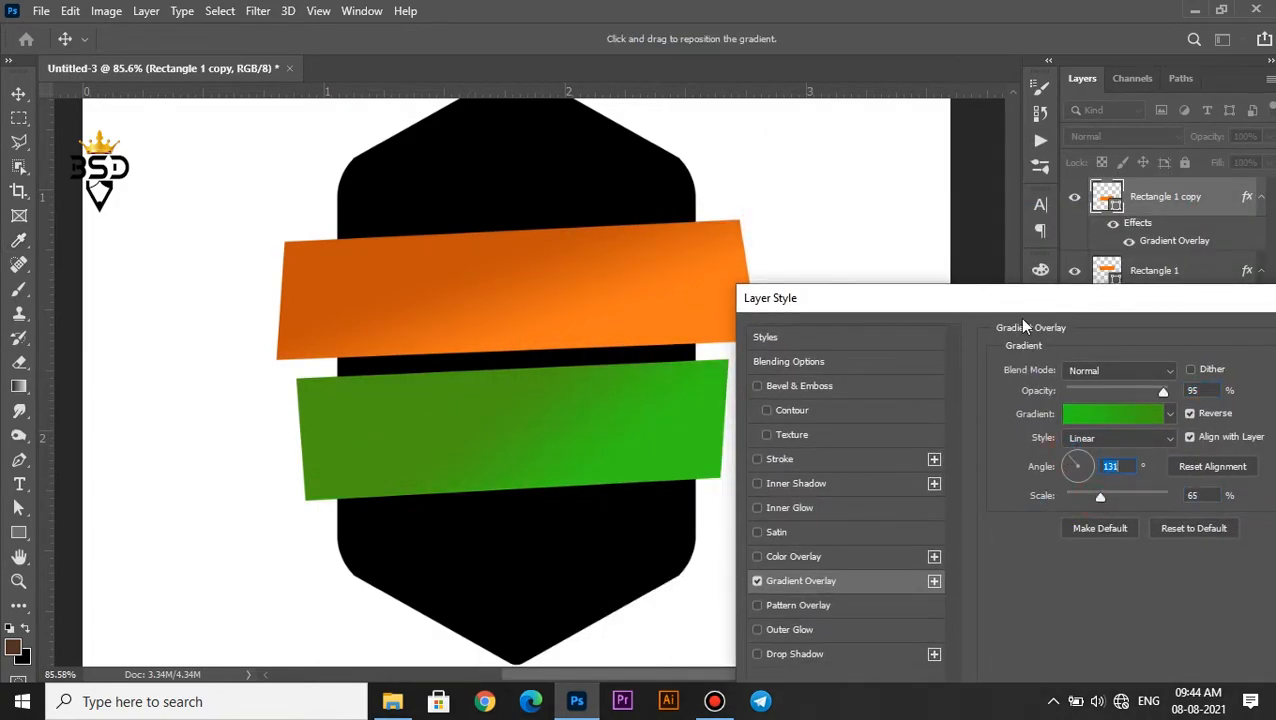
pyautogui.moveTo(1014, 300); pyautogui.dragTo(916, 292)
pyautogui.click(1252, 330)
# Reopen the upper orange band's gradient overlay and set its scale to 75% at a 110° angle
pyautogui.doubleClick(1159, 315)
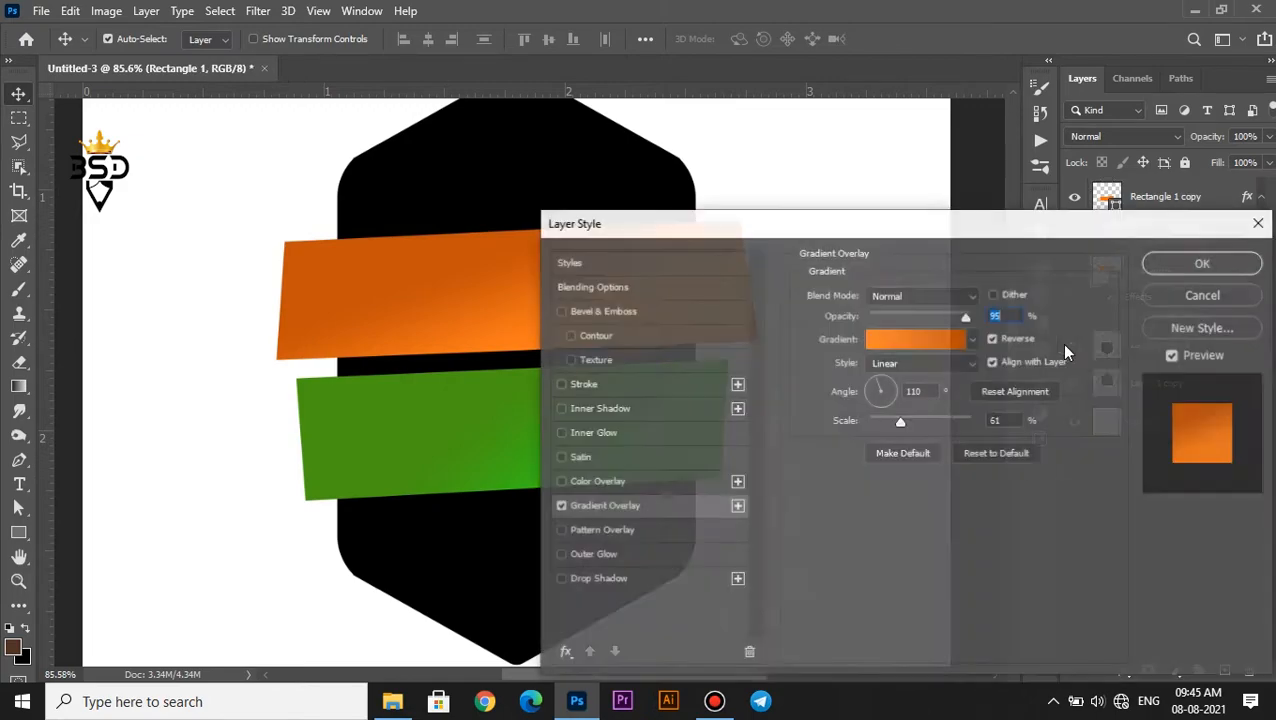
pyautogui.moveTo(900, 421); pyautogui.dragTo(912, 424)
pyautogui.click(871, 382)
pyautogui.click(1203, 263)
# Select the lower half of the black badge and nudge it upward by two steps
pyautogui.scroll(-5, 412, 252)
pyautogui.rightClick(531, 249)
pyautogui.click(561, 261)
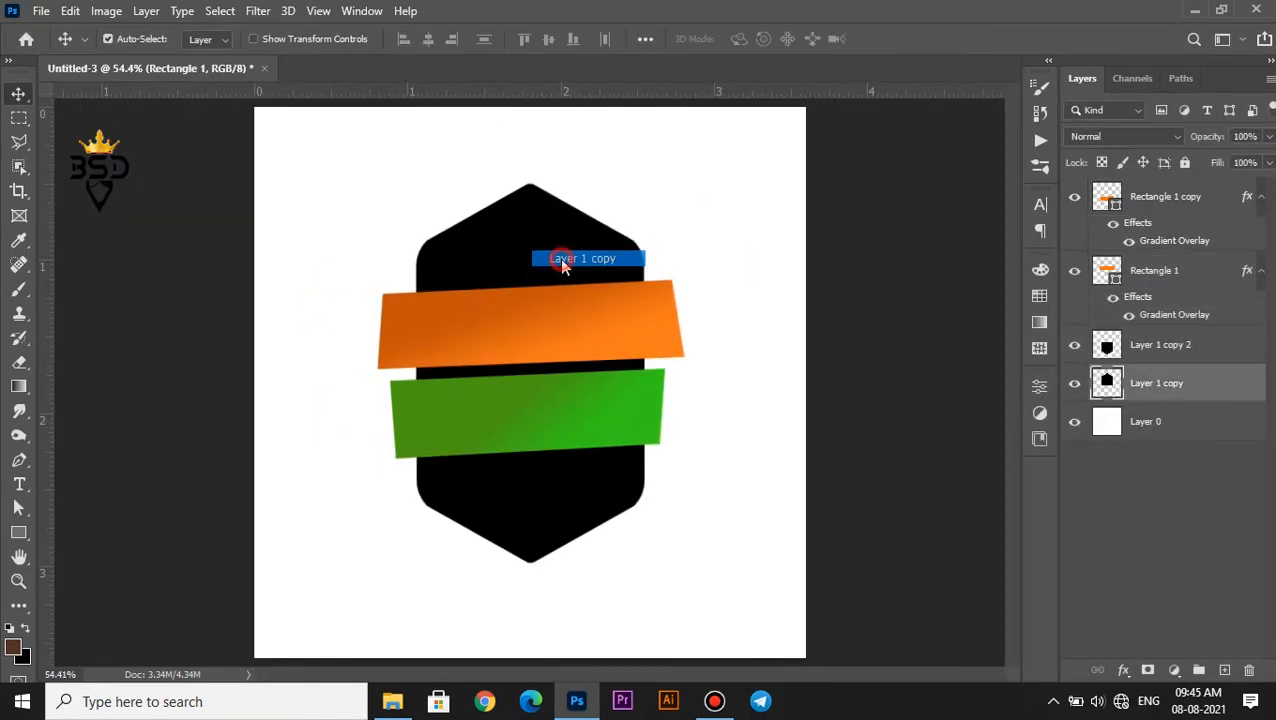
pyautogui.scroll(3, 735, 352)
pyautogui.scroll(-1, 585, 435)
pyautogui.click(1131, 344)
pyautogui.scroll(1, 490, 521)
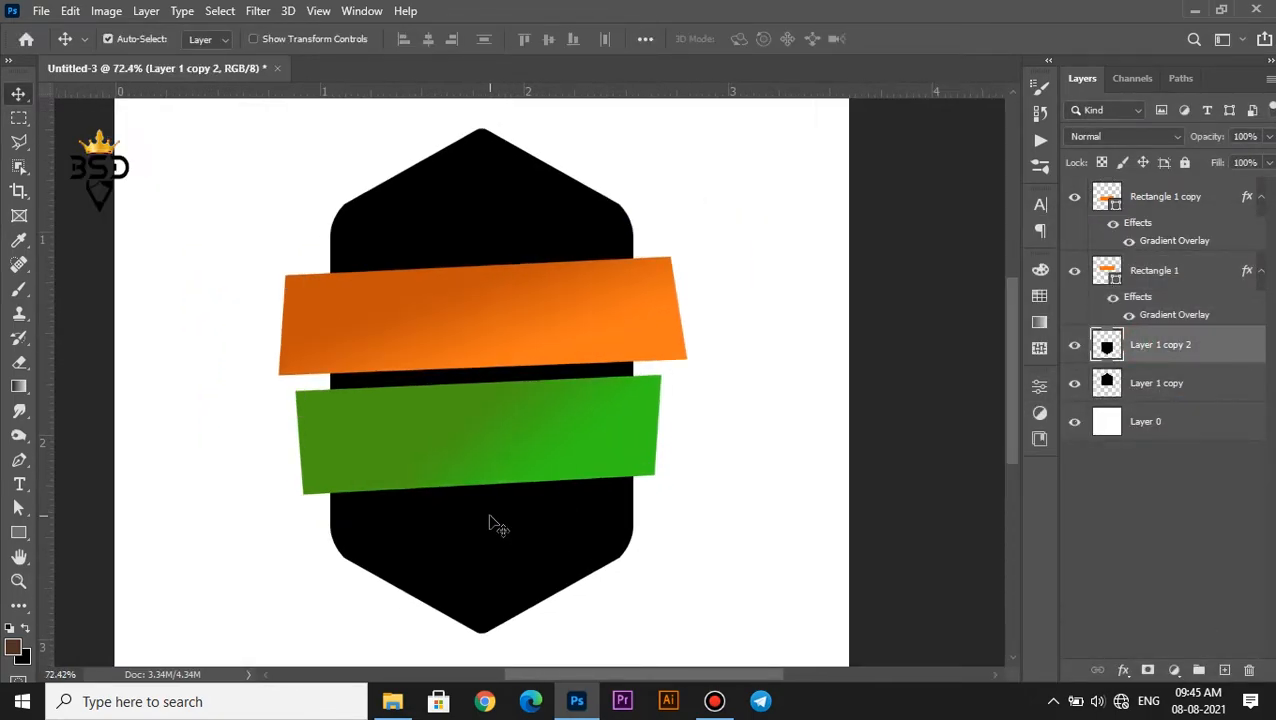
pyautogui.press('Up')
pyautogui.press('Up')
# Merge the upper and lower halves of the badge into a single layer
pyautogui.scroll(-1, 490, 521)
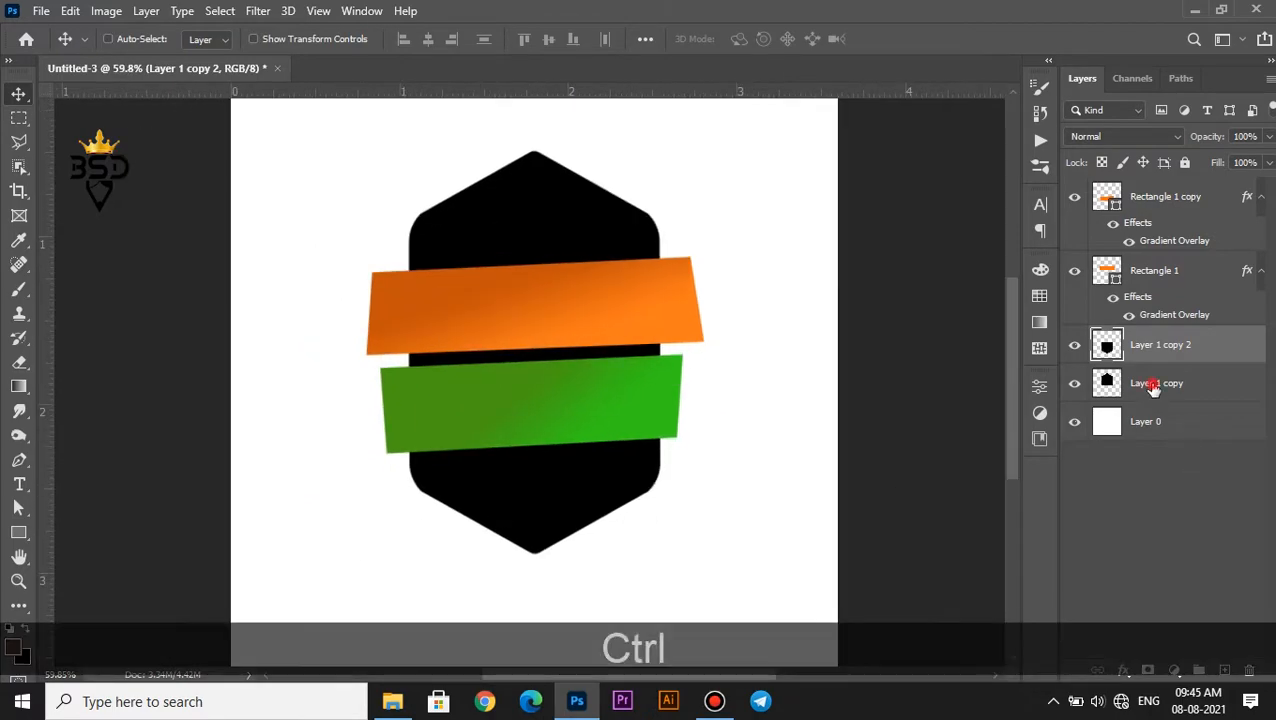
pyautogui.keyDown('ctrl'); pyautogui.click(1150, 383); pyautogui.keyUp('ctrl')
pyautogui.hotkey('ctrl', 'e')
# Add a gradient overlay to the merged badge and set its darker colour stop to a near-black navy
pyautogui.click(1122, 669)
pyautogui.click(1150, 604)
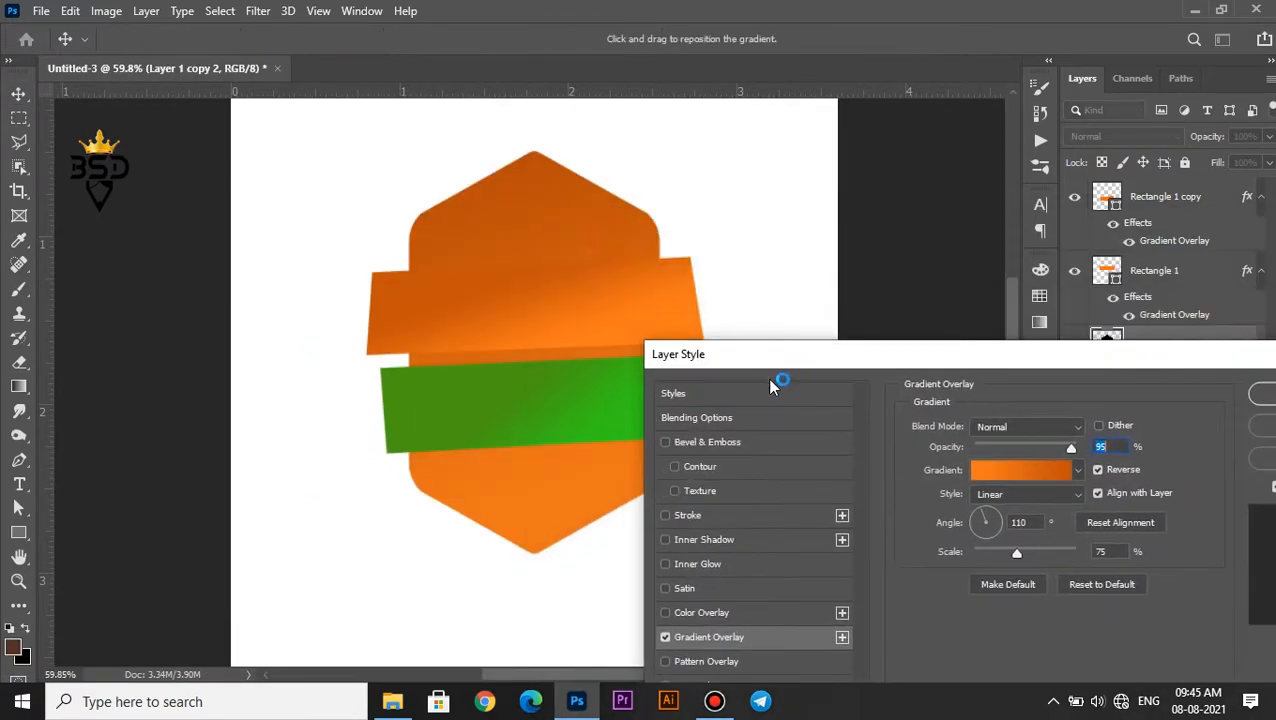
pyautogui.click(1005, 448)
pyautogui.click(884, 626)
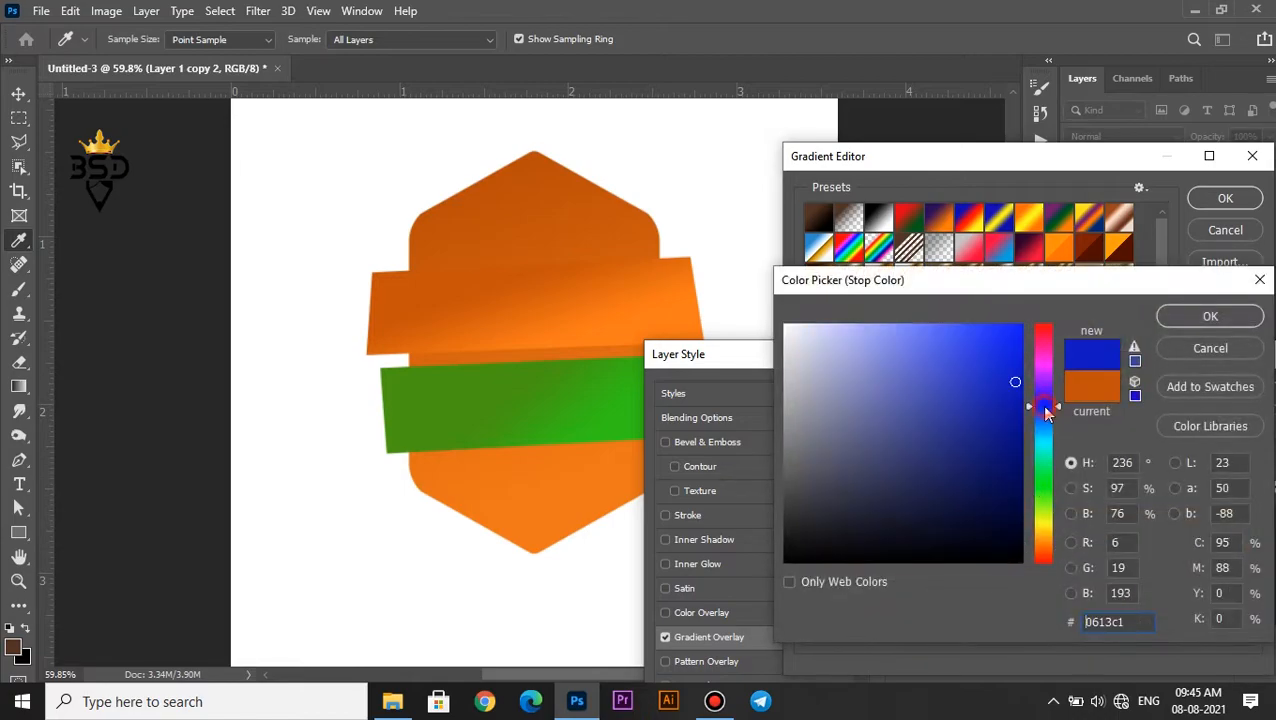
pyautogui.click(1011, 515)
pyautogui.click(1182, 318)
# Set the badge gradient's other colour stop to a saturated blue and accept the gradient
pyautogui.click(900, 626)
pyautogui.moveTo(1045, 395)
pyautogui.mouseDown()
pyautogui.moveTo(1039, 418)
pyautogui.moveTo(1040, 401)
pyautogui.mouseUp()
pyautogui.click(967, 331)
pyautogui.moveTo(1012, 350); pyautogui.dragTo(1017, 407)
pyautogui.click(1210, 316)
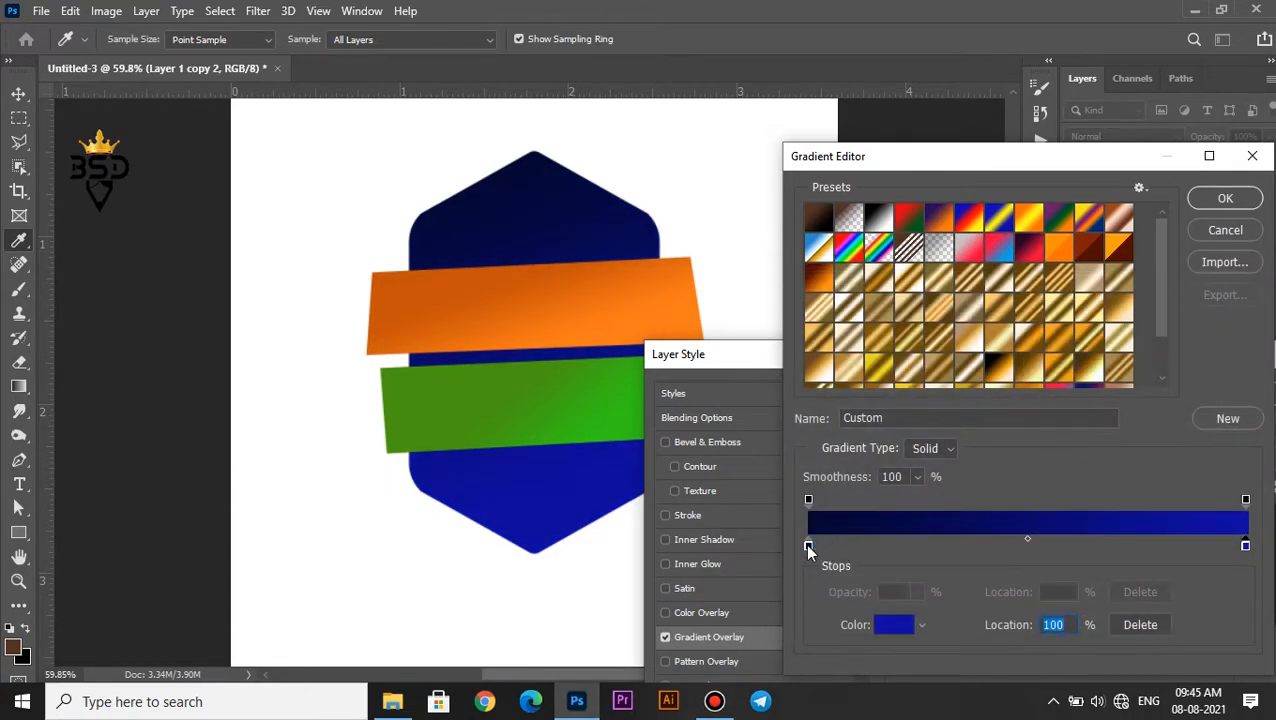
pyautogui.click(1220, 198)
# Set the badge gradient to a 90° angle and 150% scale, darken its lighter stop to 09067f and apply the overlay
pyautogui.write('90')
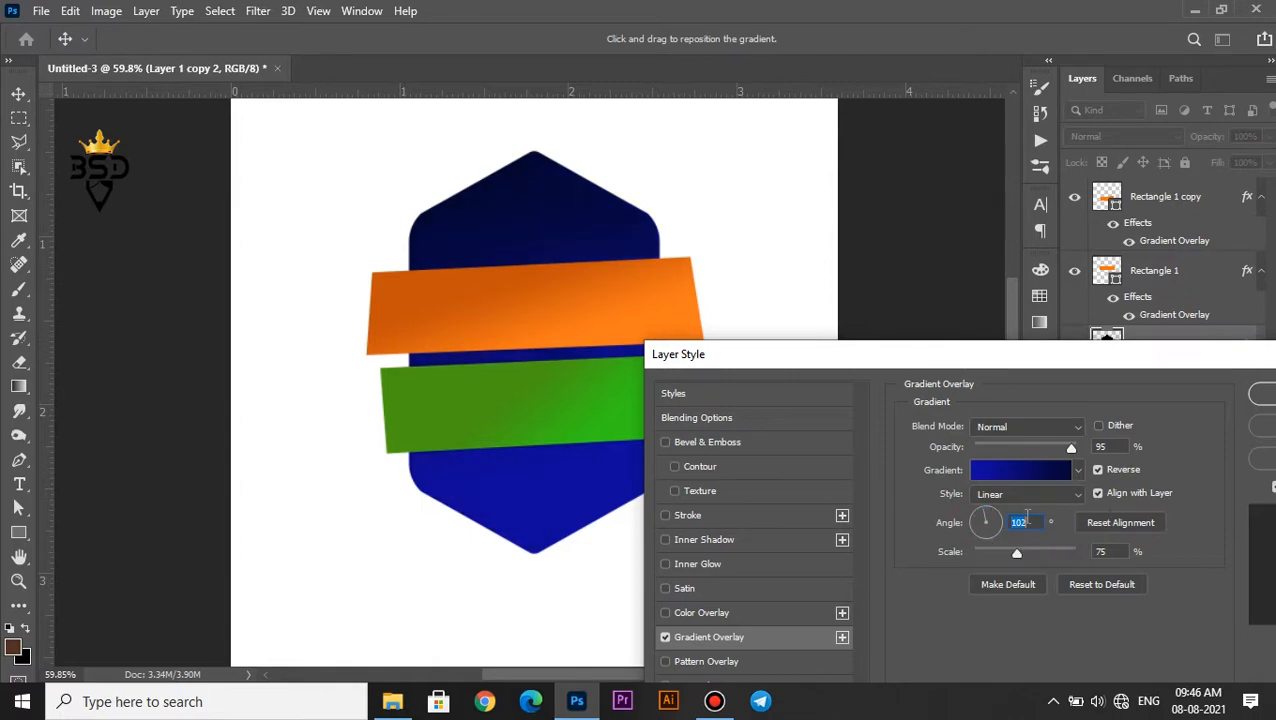
pyautogui.moveTo(1017, 552); pyautogui.dragTo(1056, 558)
pyautogui.click(1003, 471)
pyautogui.doubleClick(1246, 548)
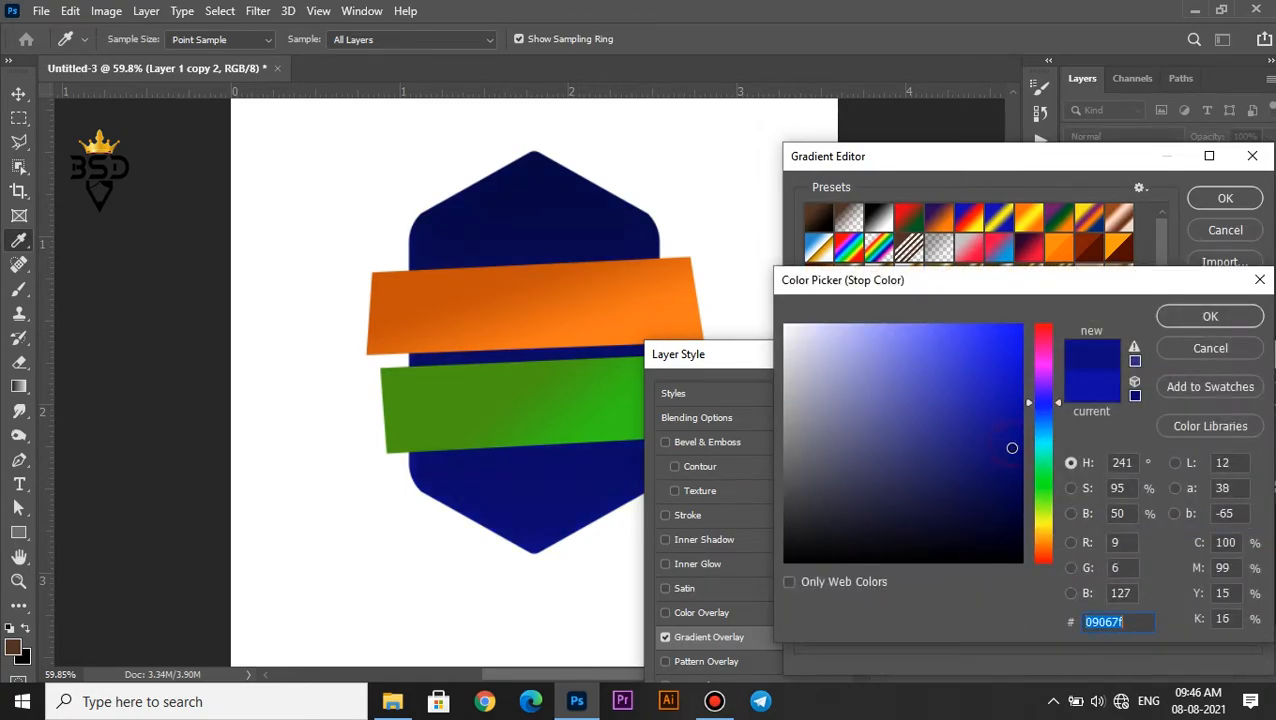
pyautogui.click(1172, 316)
pyautogui.press('Return')
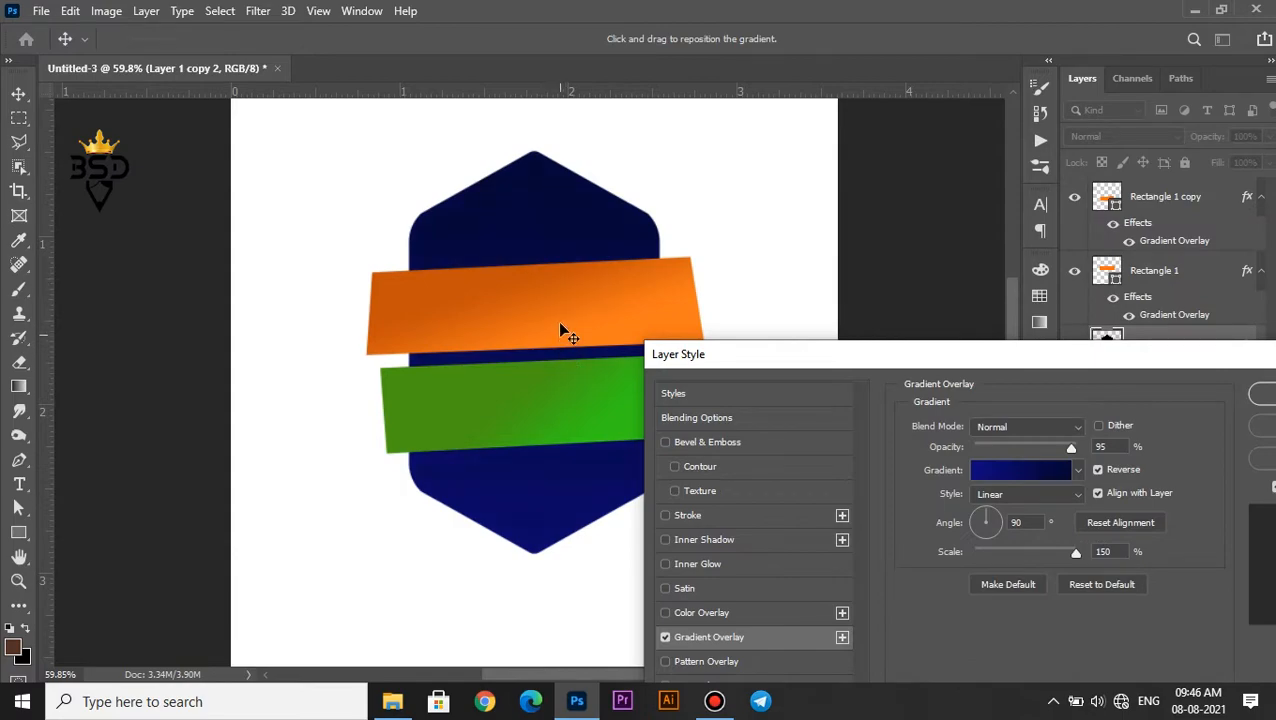
pyautogui.moveTo(1035, 357); pyautogui.dragTo(804, 366)
pyautogui.click(1051, 398)
# Add a new layer above the badge and outline a four-cornered fold area at the orange band's lower-right corner with the Polygonal Lasso
pyautogui.scroll(-7, 433, 394)
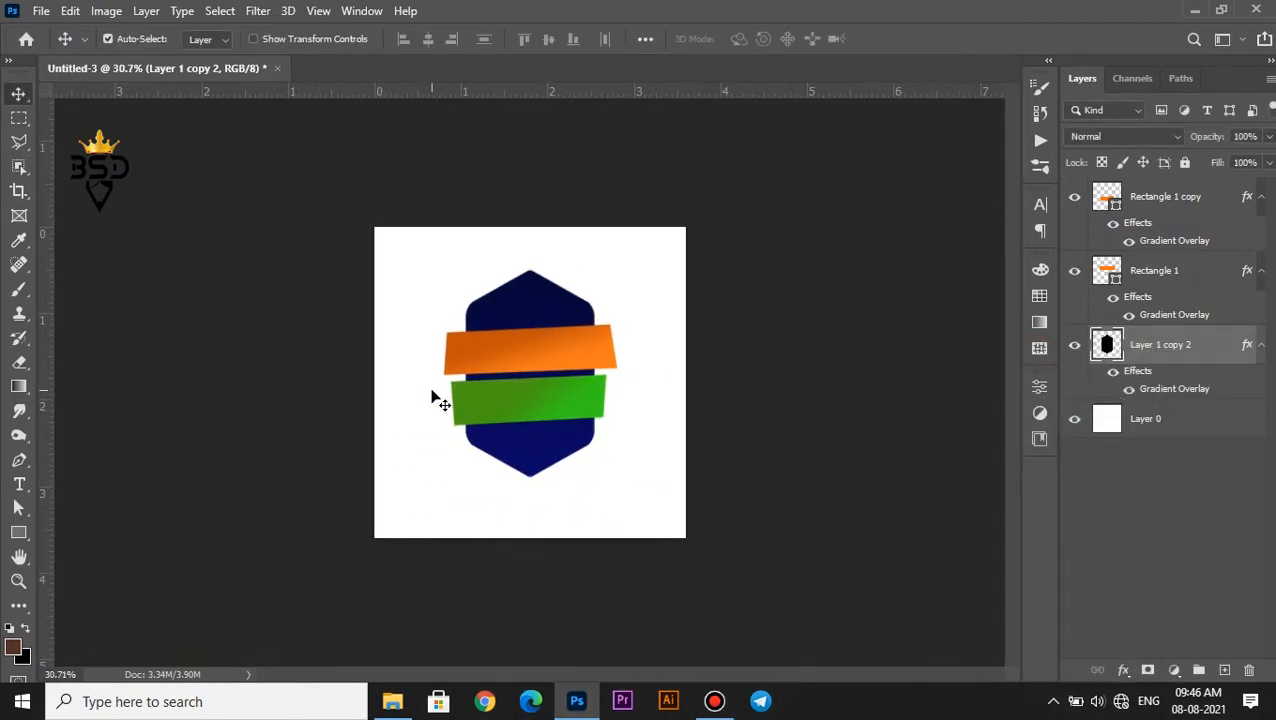
pyautogui.scroll(10, 515, 375)
pyautogui.scroll(2, 738, 322)
pyautogui.click(738, 322)
pyautogui.scroll(1, 738, 322)
pyautogui.click(1156, 352)
pyautogui.click(1225, 670)
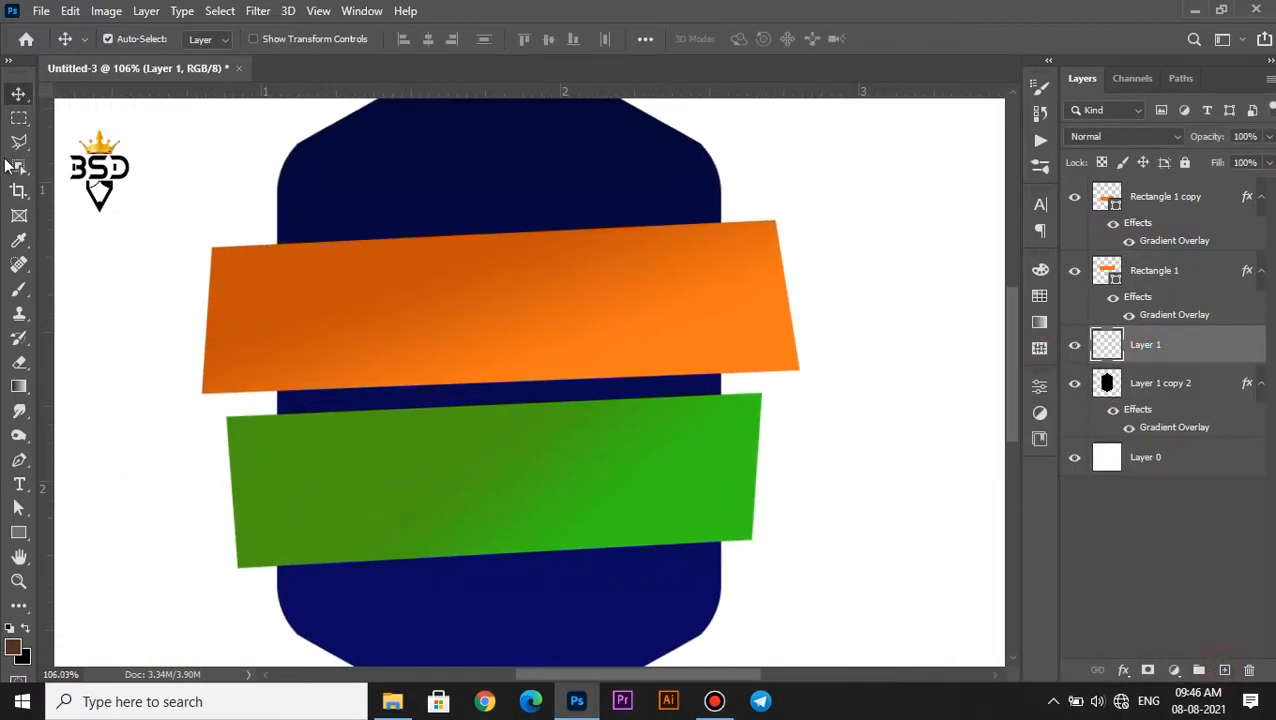
pyautogui.click(18, 142)
pyautogui.scroll(10, 779, 347)
pyautogui.click(832, 406)
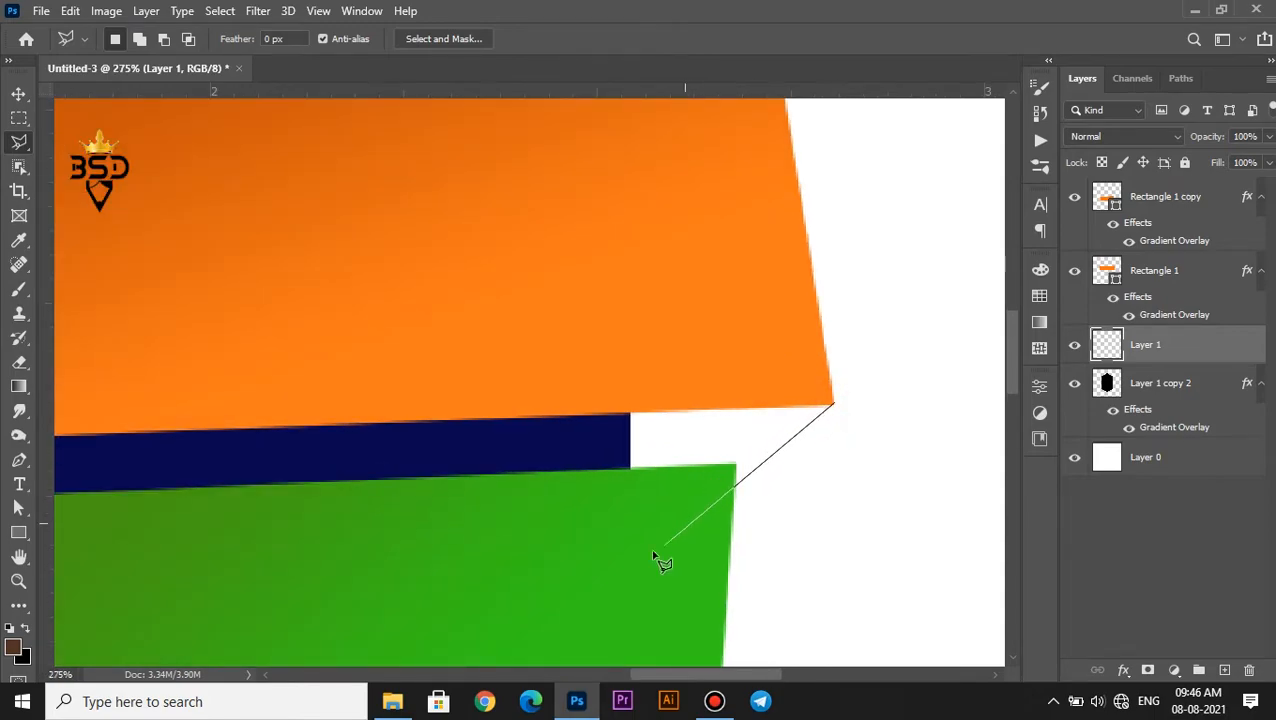
# Fill the selected fold area with dark brown, deselect it and place its layer beneath the badge
pyautogui.click(21, 656)
pyautogui.click(1188, 319)
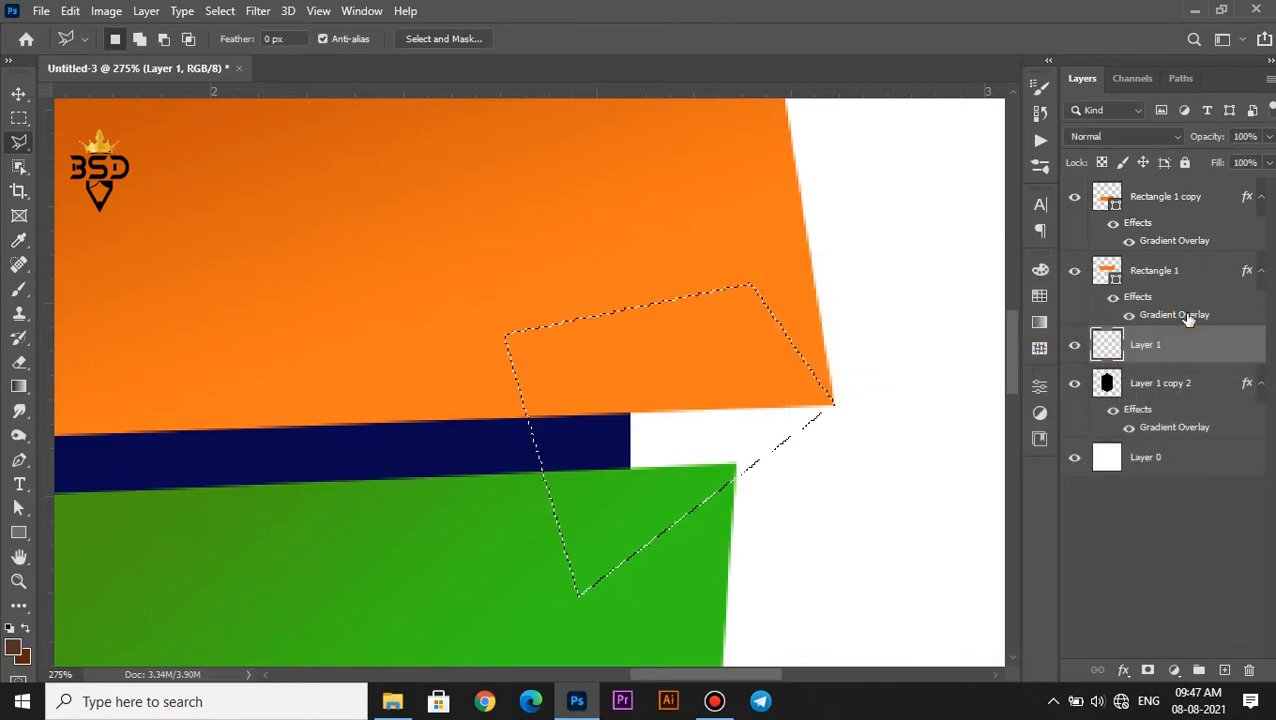
pyautogui.hotkey('ctrl', 'BackSpace')
pyautogui.hotkey('ctrl', 'd')
pyautogui.scroll(-15, 768, 351)
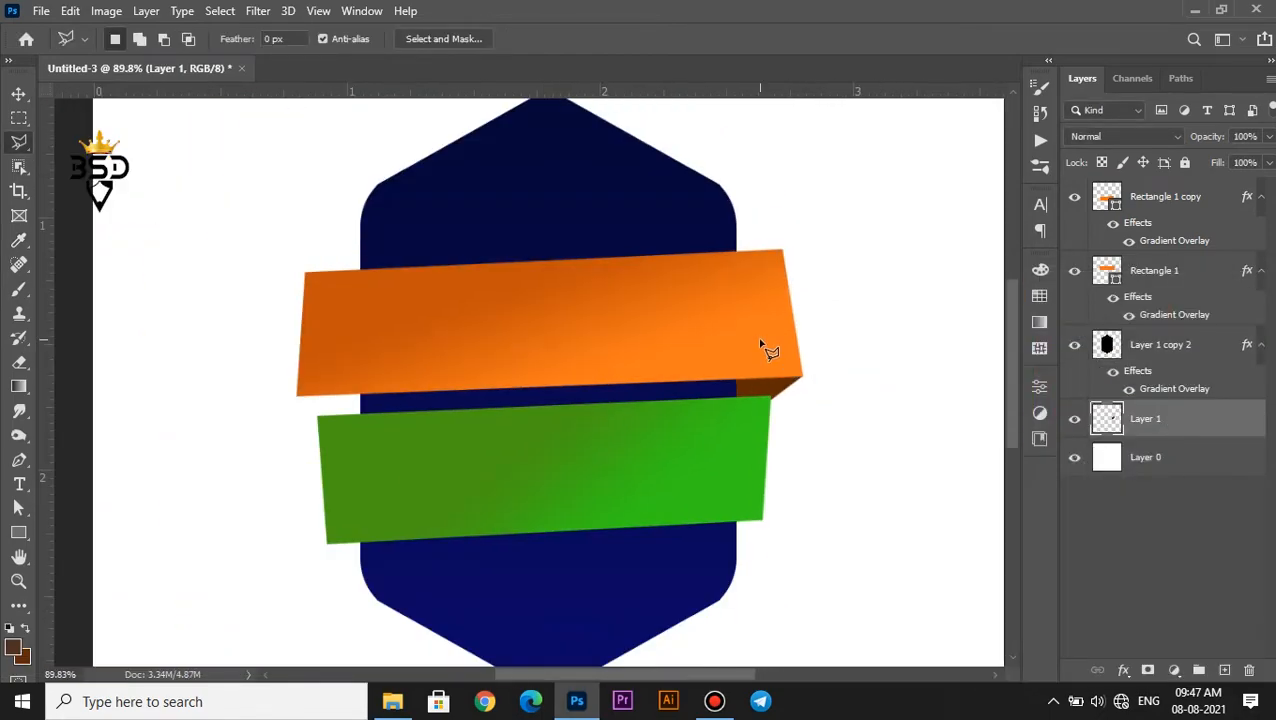
# Outline a polygonal fold area at the green band's lower-left corner and add a new layer for it
pyautogui.scroll(3, 536, 523)
pyautogui.scroll(3, 541, 413)
pyautogui.moveTo(529, 434); pyautogui.dragTo(513, 338)
pyautogui.scroll(3, 391, 424)
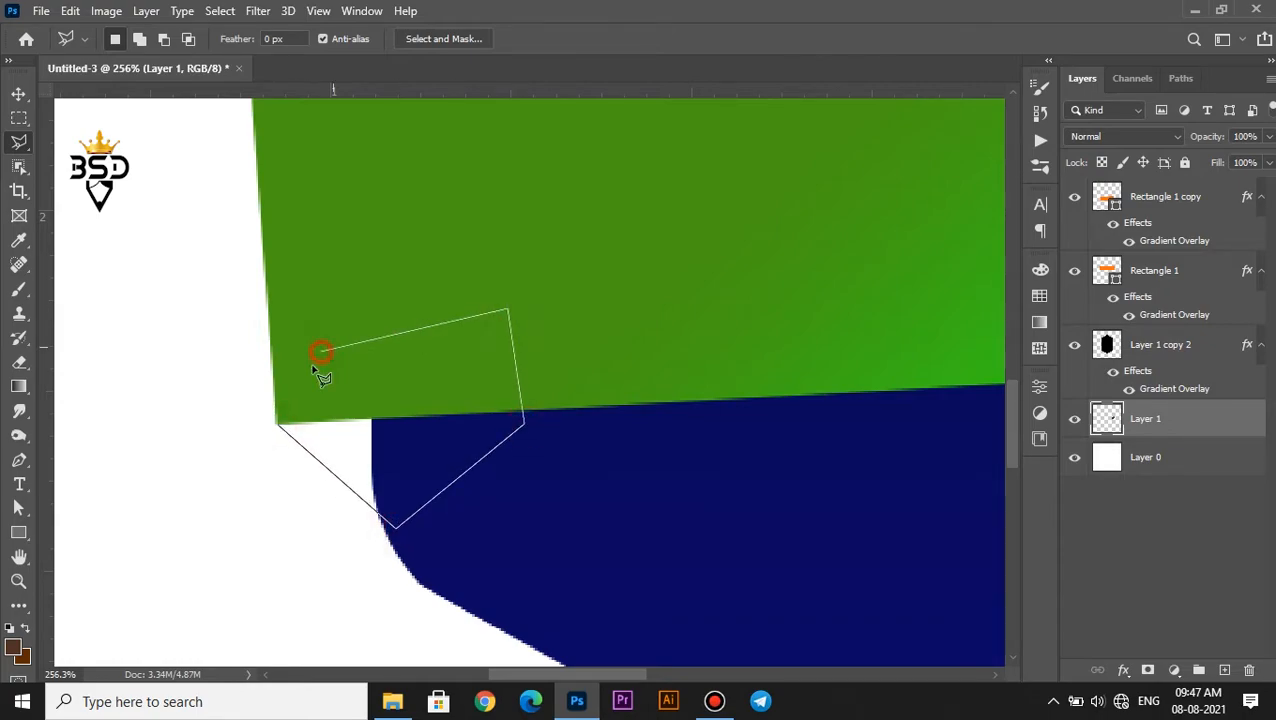
pyautogui.click(1224, 670)
# Set the background colour to a very dark green, fill the selected fold area with it and deselect
pyautogui.click(25, 657)
pyautogui.click(305, 260)
pyautogui.click(1018, 515)
pyautogui.click(1230, 307)
pyautogui.hotkey('ctrl', 'BackSpace')
pyautogui.hotkey('ctrl', 'd')
pyautogui.hotkey('ctrl', '0')
pyautogui.scroll(2, 540, 371)
pyautogui.press('v')
pyautogui.scroll(-3, 530, 396)
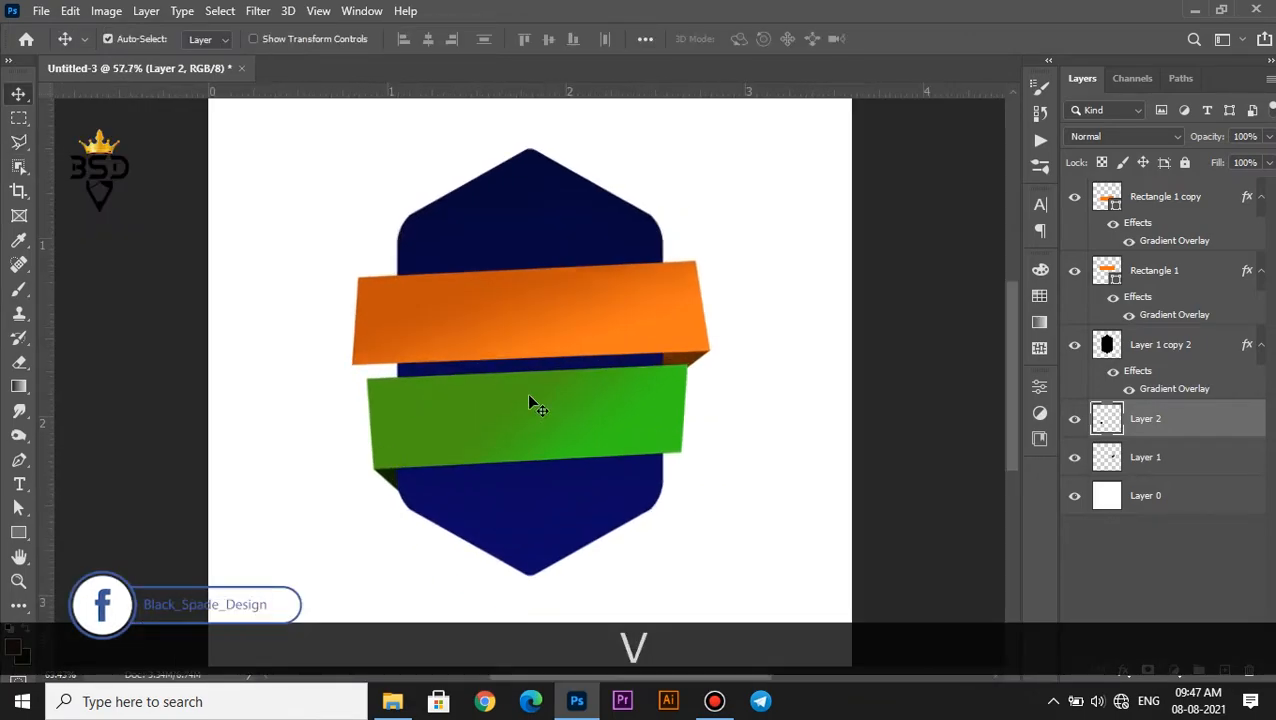
# Duplicate the green band's layer
pyautogui.scroll(6, 530, 400)
pyautogui.press('space')
pyautogui.moveTo(543, 446); pyautogui.dragTo(567, 396)
pyautogui.rightClick(515, 384)
pyautogui.click(580, 395)
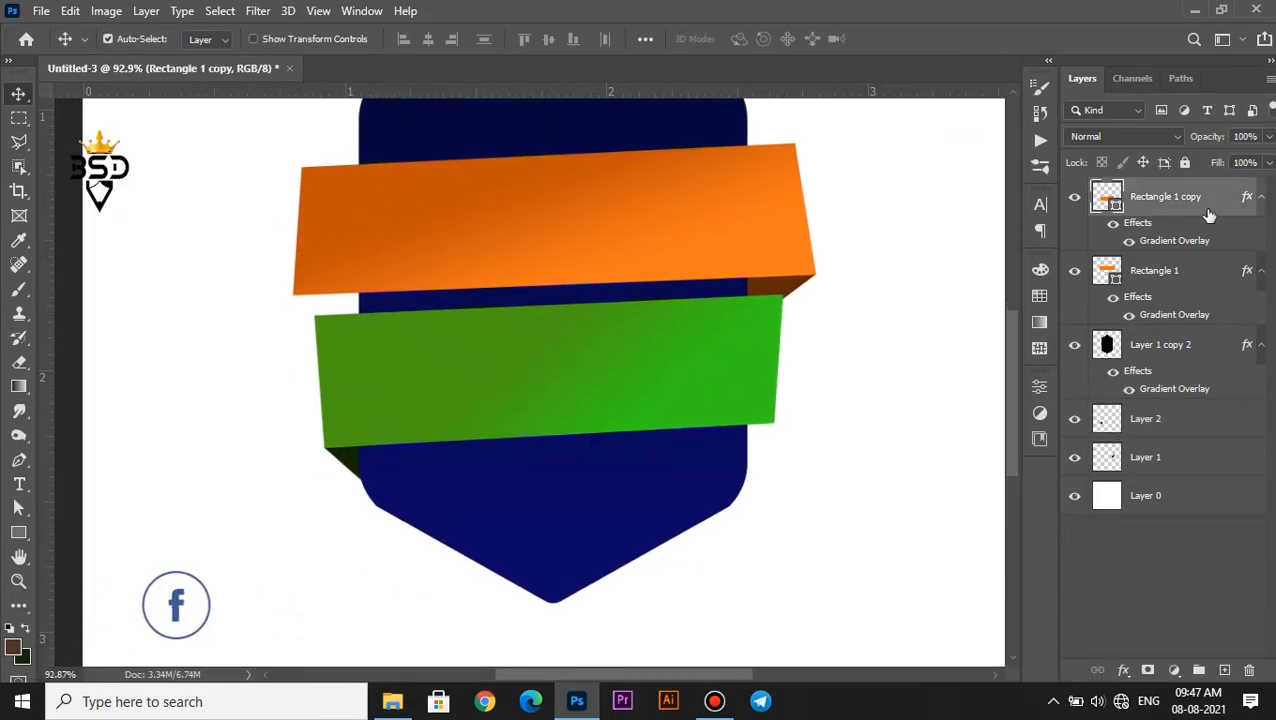
pyautogui.hotkey('ctrl', 'j')
pyautogui.moveTo(1184, 211); pyautogui.dragTo(1182, 248)
# Hide the gradient overlay on the original green band layer and give it a near-black colour overlay at 100% opacity
pyautogui.click(1170, 275)
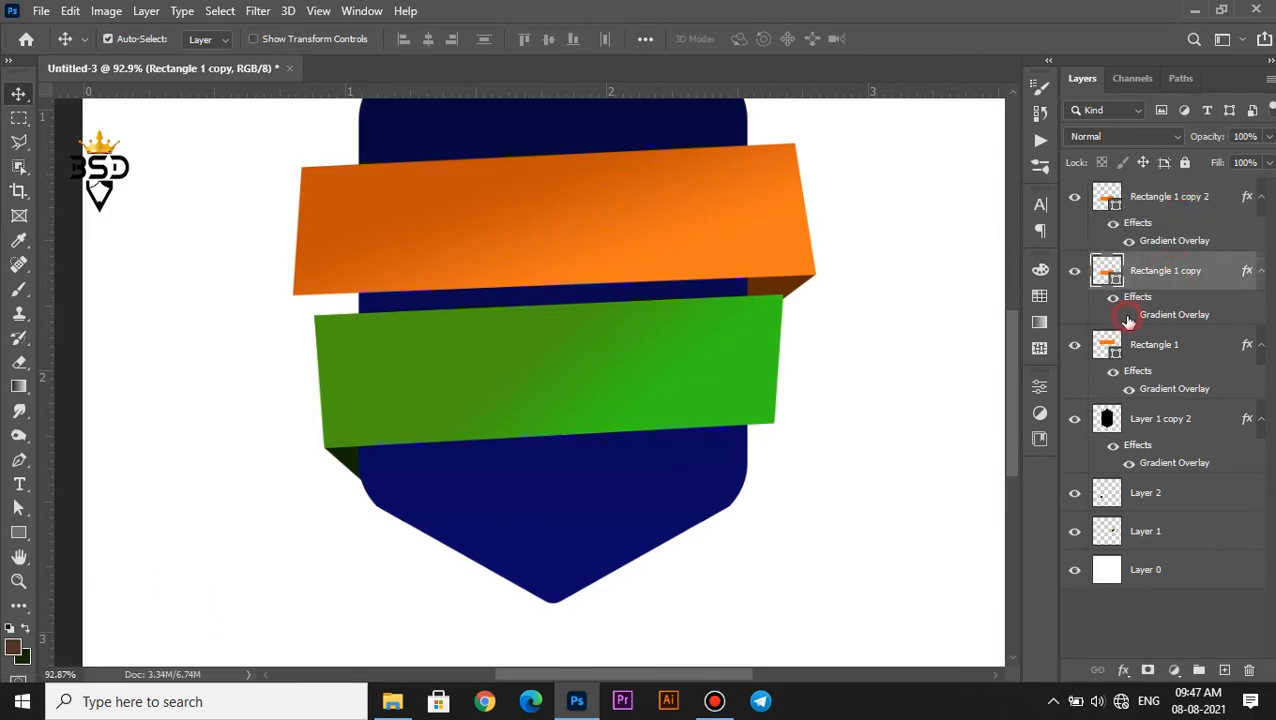
pyautogui.click(1129, 317)
pyautogui.scroll(3, 591, 380)
pyautogui.doubleClick(1120, 281)
pyautogui.click(480, 483)
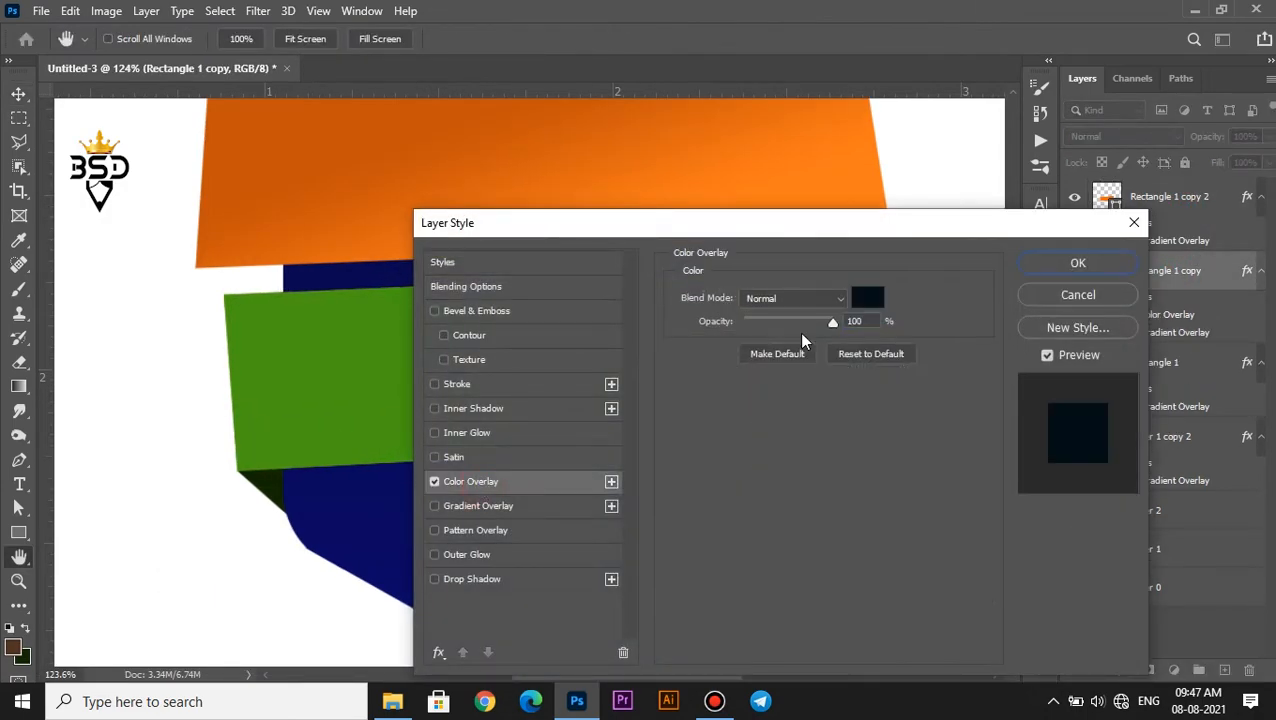
pyautogui.click(1040, 263)
# Nudge the dark copy slightly below the green band as a shadow and set its layer opacity to 69%
pyautogui.hotkey('ctrl', 't')
pyautogui.press('Down')
pyautogui.press('Down')
pyautogui.press('Down')
pyautogui.press('Down')
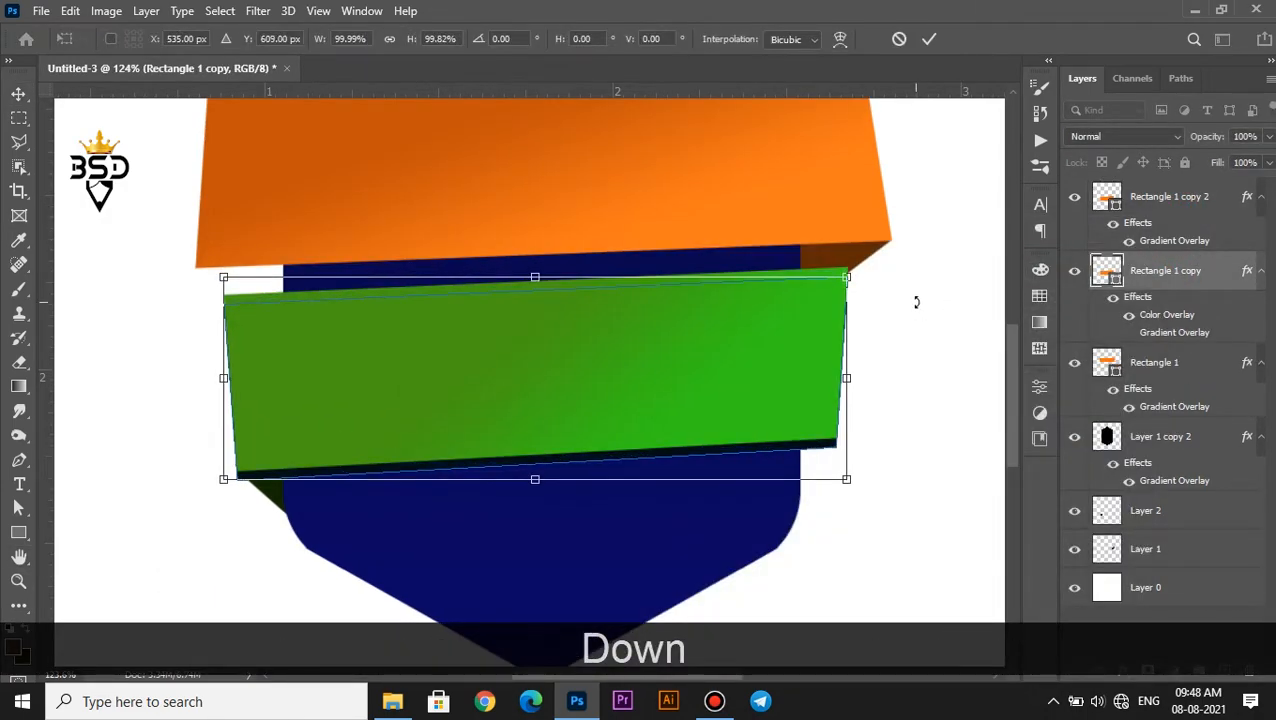
pyautogui.press('Return')
pyautogui.scroll(3, 636, 468)
pyautogui.moveTo(1205, 137); pyautogui.dragTo(1172, 137)
# Move the green band's shadow layer directly above the badge layer in the stacking order
pyautogui.moveTo(1250, 302); pyautogui.dragTo(1164, 425)
pyautogui.rightClick(1166, 352)
pyautogui.press('Escape')
# Convert the badge layer to a smart object and clip the green band's shadow layer to it
pyautogui.click(1160, 436)
pyautogui.rightClick(1158, 436)
pyautogui.click(1012, 265)
pyautogui.click(1210, 348)
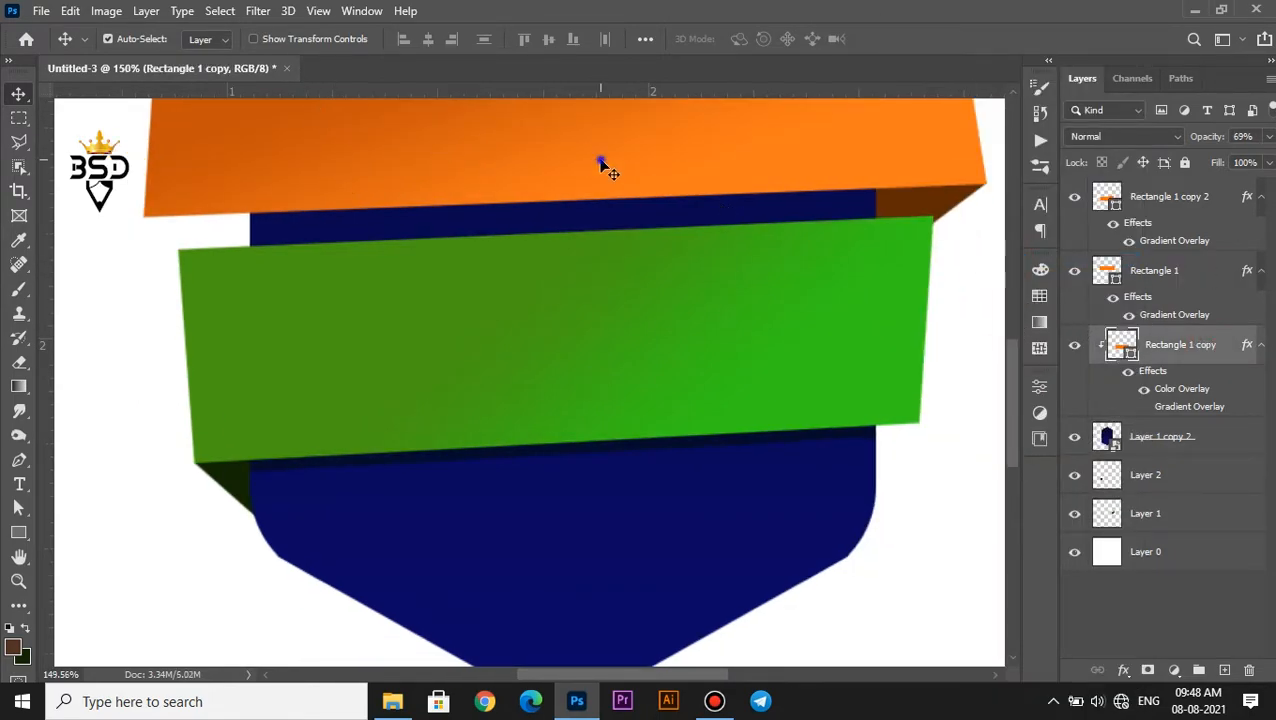
# Duplicate the upper orange band's layer and select the original beneath the duplicate
pyautogui.click(602, 165)
pyautogui.hotkey('ctrl', 'j')
pyautogui.click(1163, 346)
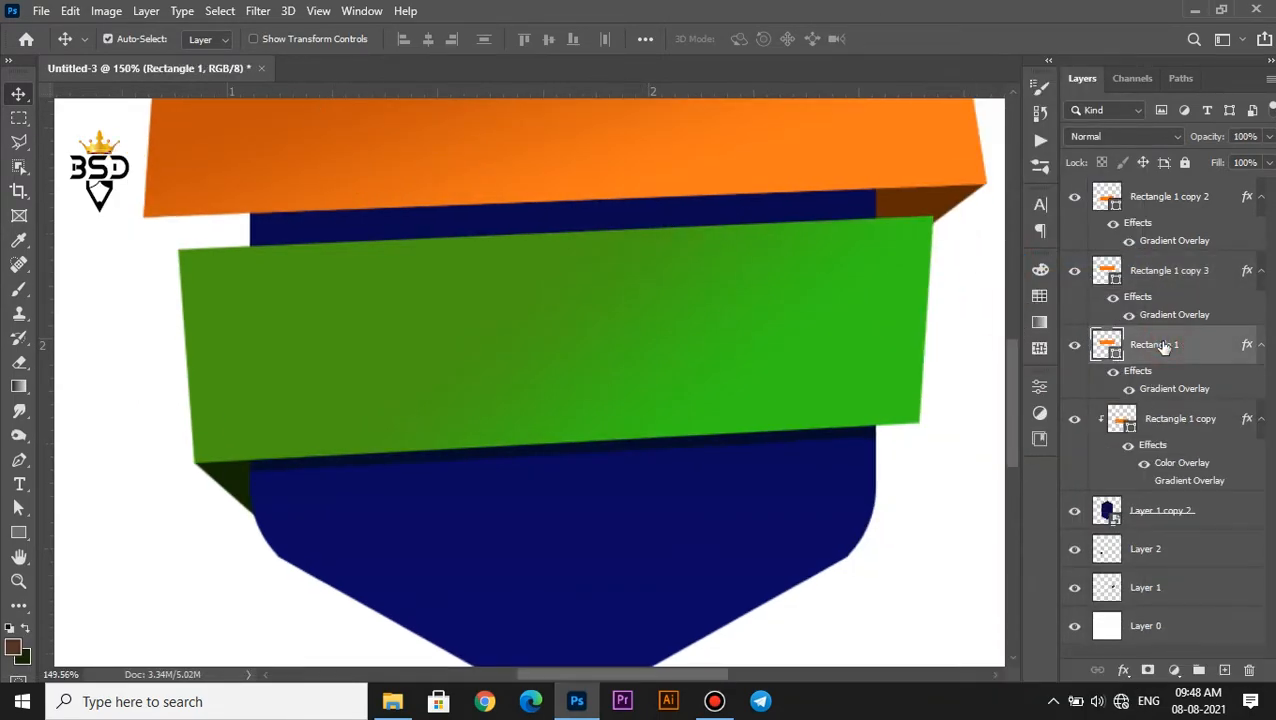
# Fill the original orange band beneath its duplicate with black and nudge it slightly down as a shadow
pyautogui.doubleClick(1110, 350)
pyautogui.click(787, 562)
pyautogui.click(1210, 316)
pyautogui.press('Down')
pyautogui.press('Down')
pyautogui.press('Down')
pyautogui.press('Down')
pyautogui.press('Down')
pyautogui.press('Down')
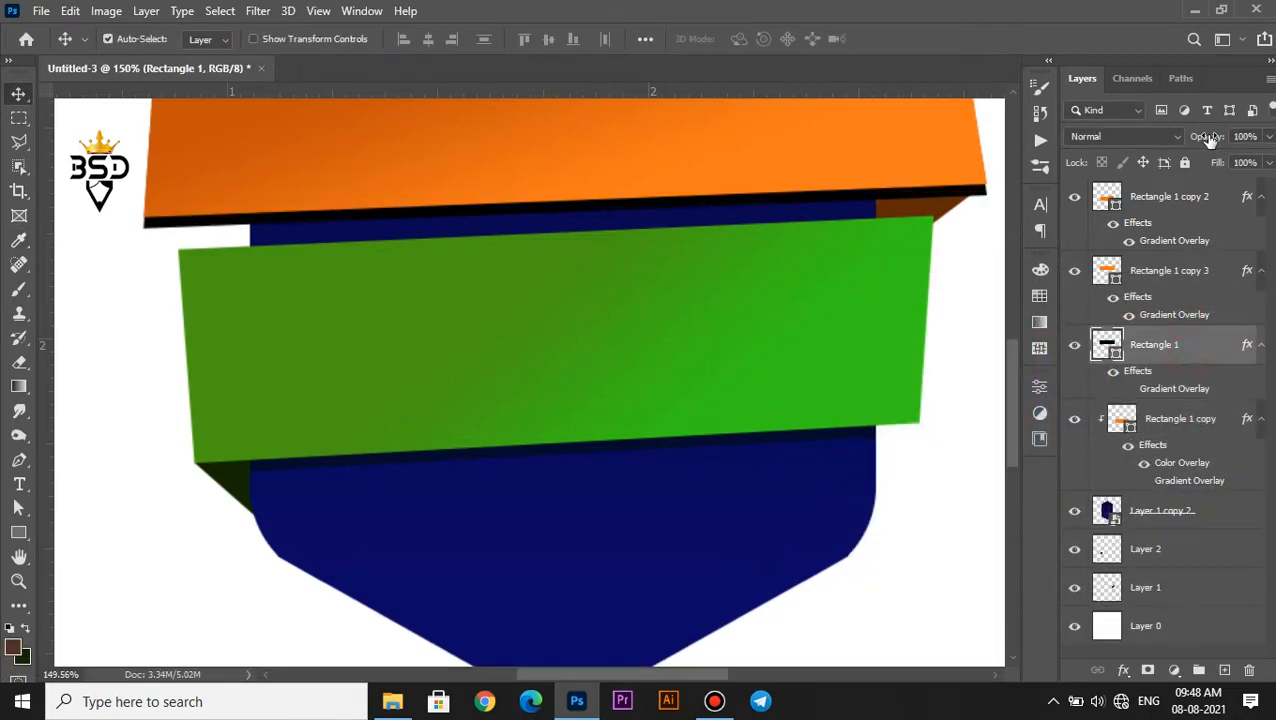
# Clip the orange band's shadow layer to the badge beneath the green band's shadow layer and reduce its opacity
pyautogui.rightClick(1187, 353)
pyautogui.moveTo(1186, 354); pyautogui.dragTo(1184, 482)
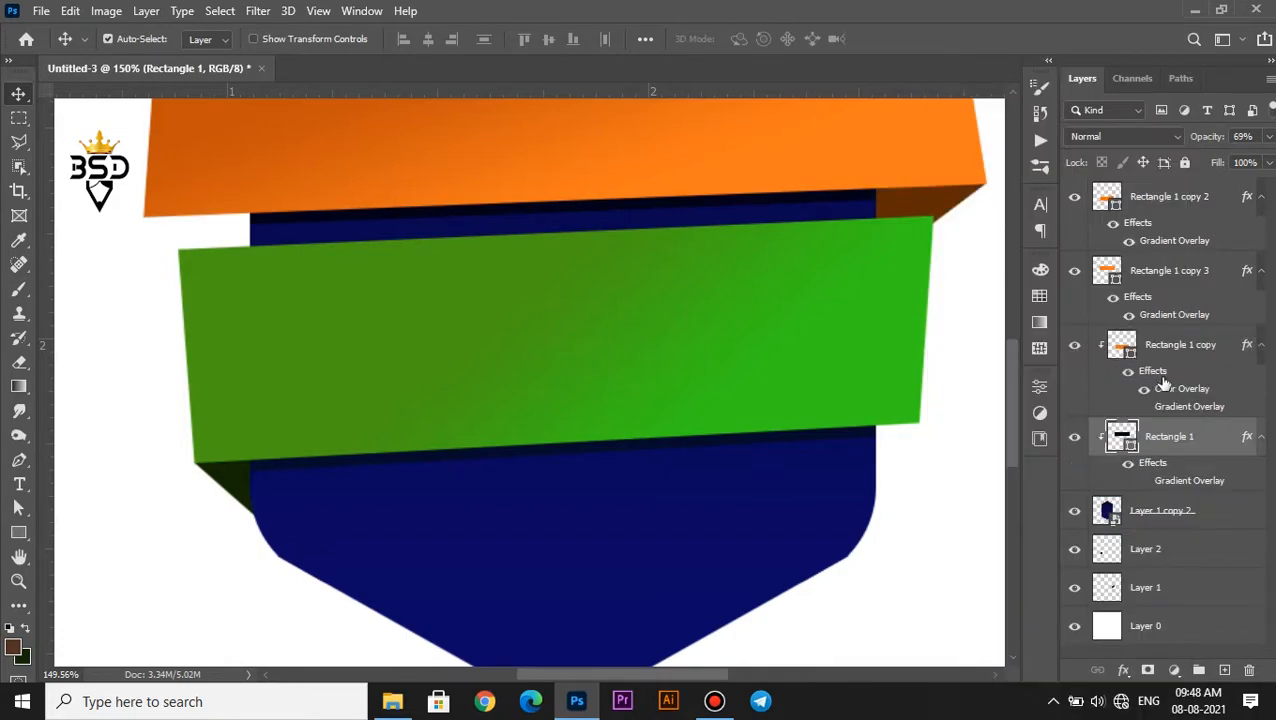
pyautogui.click(1163, 354)
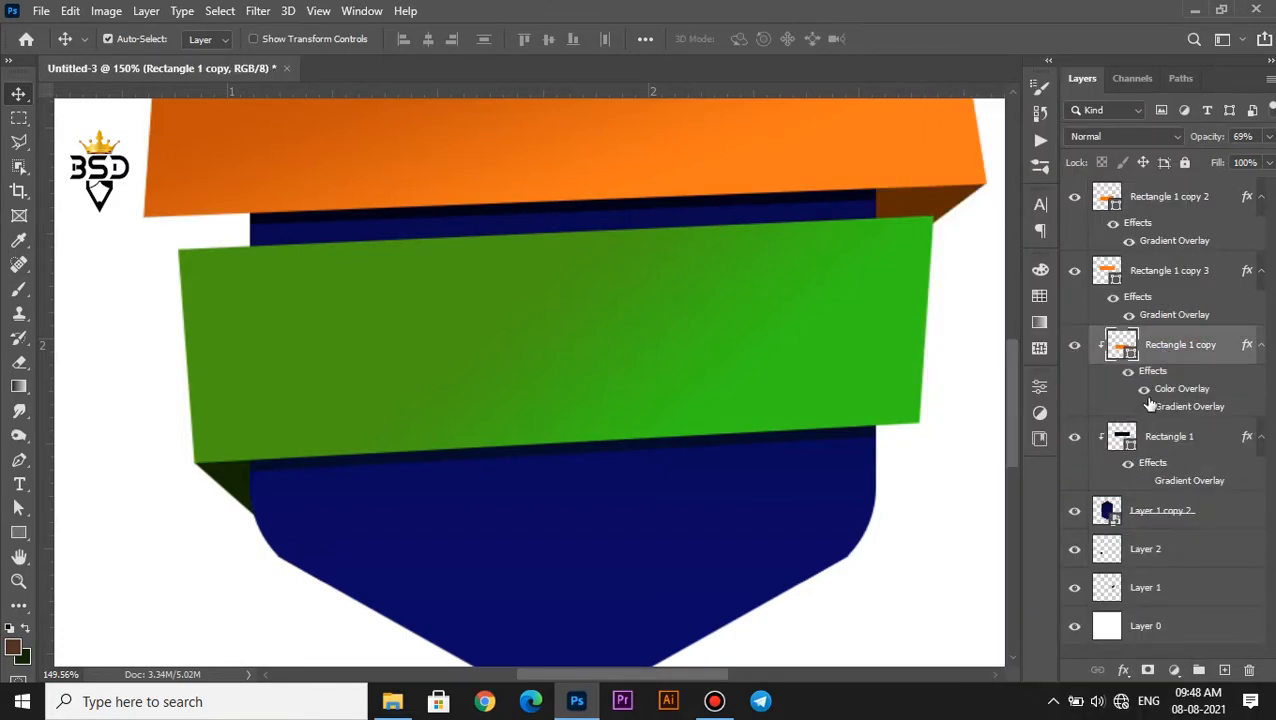
pyautogui.click(1181, 441)
pyautogui.moveTo(1188, 139); pyautogui.dragTo(1182, 142)
# Merge the two clipped band shadow layers into one layer
pyautogui.keyDown('ctrl'); pyautogui.click(1162, 350); pyautogui.keyUp('ctrl')
pyautogui.scroll(-4, 241, 358)
pyautogui.hotkey('ctrl', 'e')
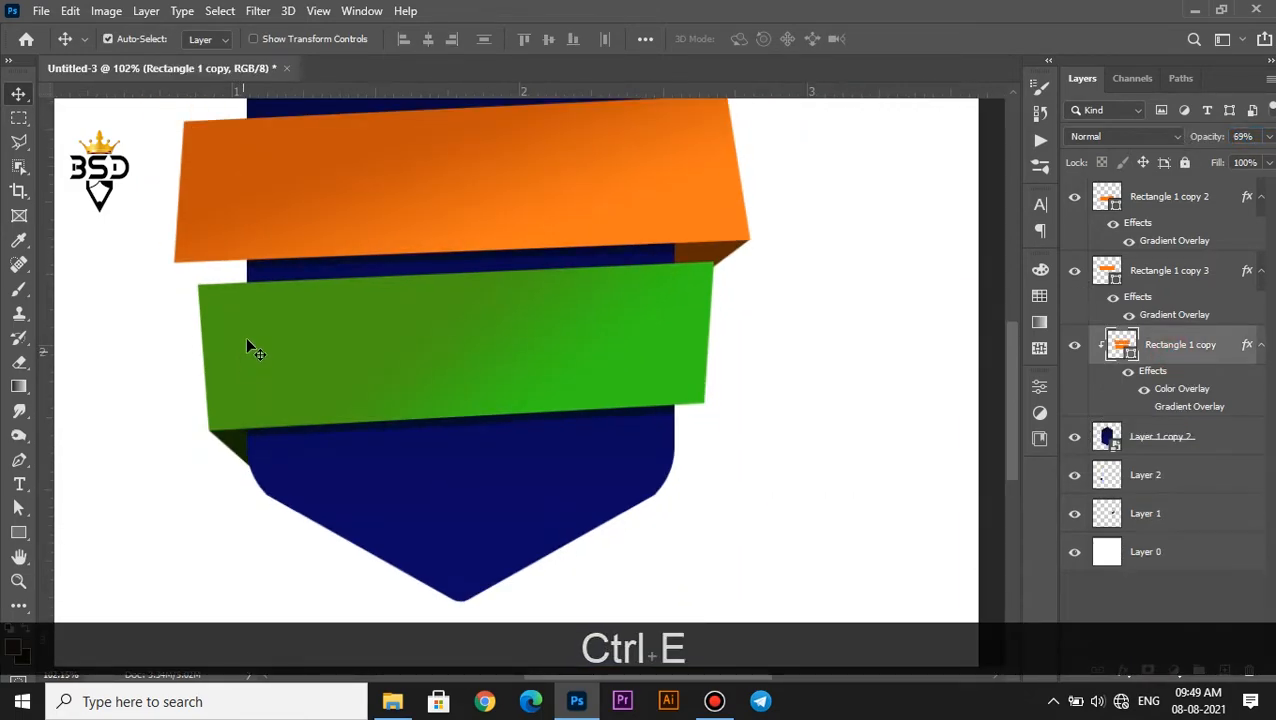
# Apply a Gaussian Blur smart filter to the merged shadow layer to soften the shadows
pyautogui.click(258, 10)
pyautogui.moveTo(265, 250)
pyautogui.click(541, 319)
pyautogui.click(595, 270)
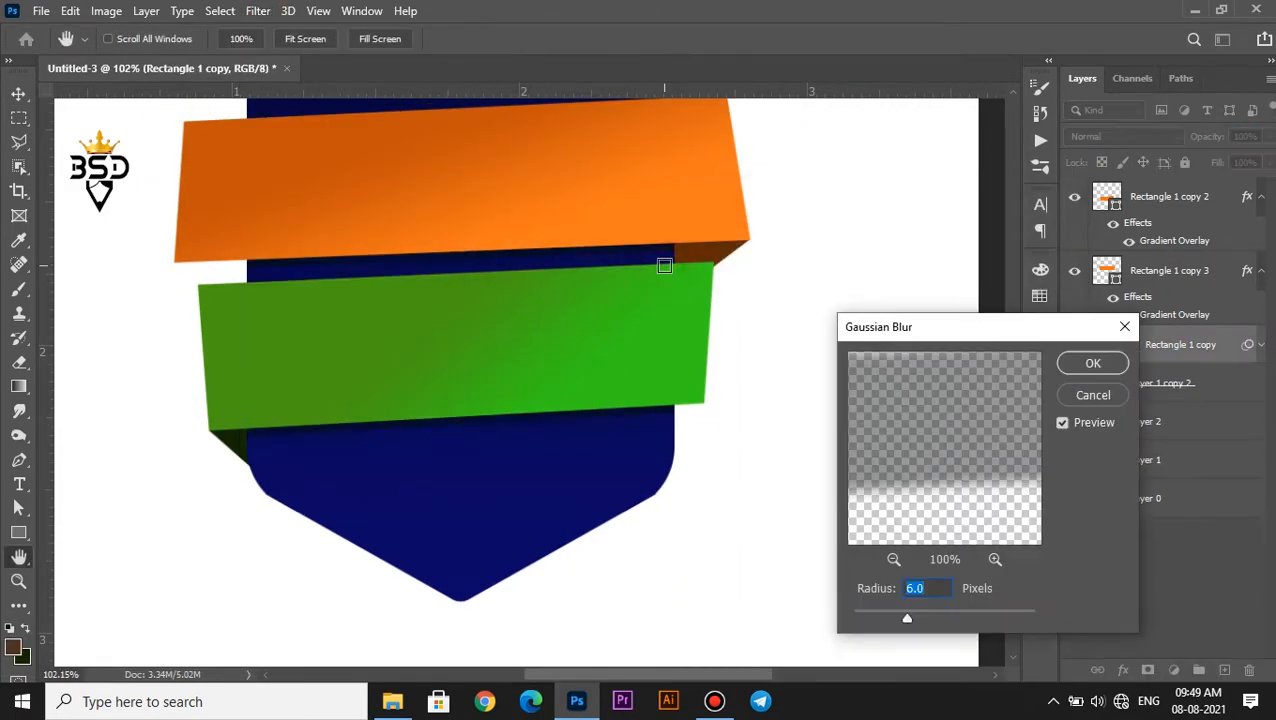
pyautogui.moveTo(885, 620); pyautogui.dragTo(883, 620)
pyautogui.click(1084, 363)
# Set the blurred shadow layer's opacity to 98%
pyautogui.scroll(-4, 570, 268)
pyautogui.scroll(3, 570, 268)
pyautogui.press('space')
pyautogui.moveTo(570, 268); pyautogui.dragTo(578, 403)
pyautogui.moveTo(1209, 140); pyautogui.dragTo(1206, 141)
pyautogui.scroll(-1, 462, 335)
pyautogui.press('space')
pyautogui.moveTo(470, 347)
pyautogui.mouseDown()
pyautogui.moveTo(456, 319)
pyautogui.moveTo(461, 332)
pyautogui.mouseUp()
# Add a Color Overlay in dark brown 381701 to the orange band's folded end on Layer 1
pyautogui.click(1077, 482)
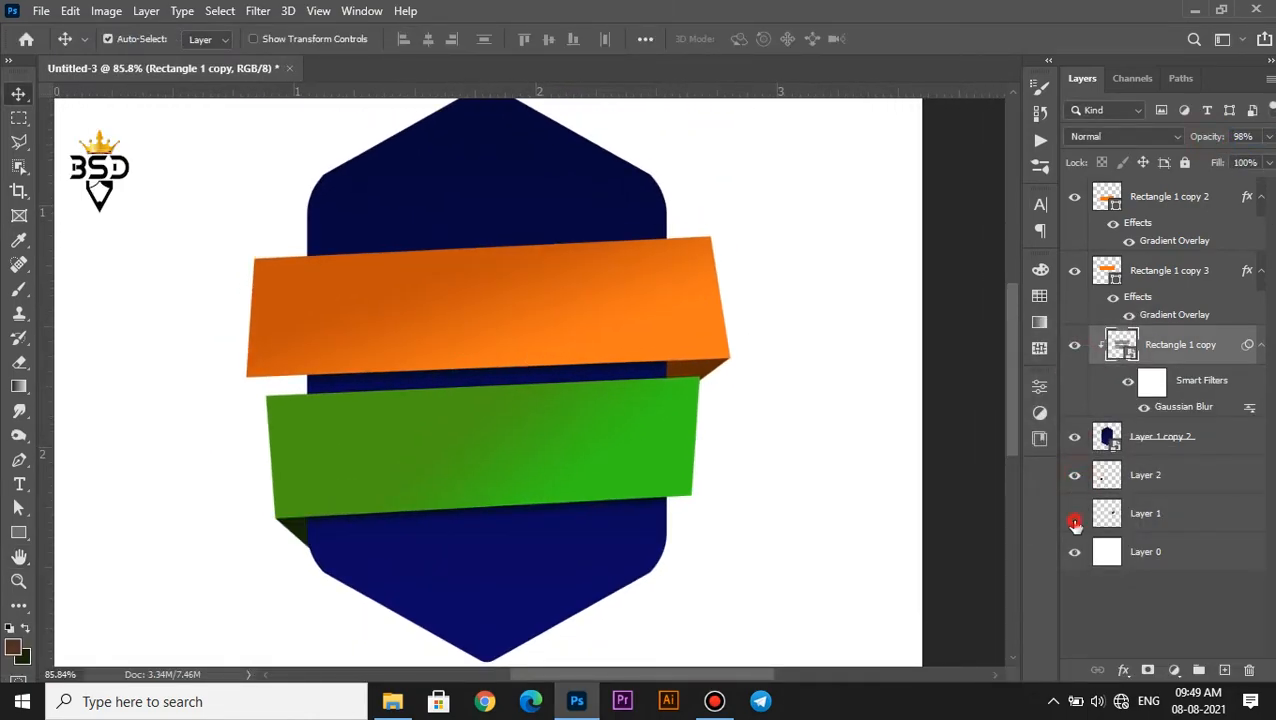
pyautogui.click(1150, 515)
pyautogui.click(1123, 669)
pyautogui.click(1150, 595)
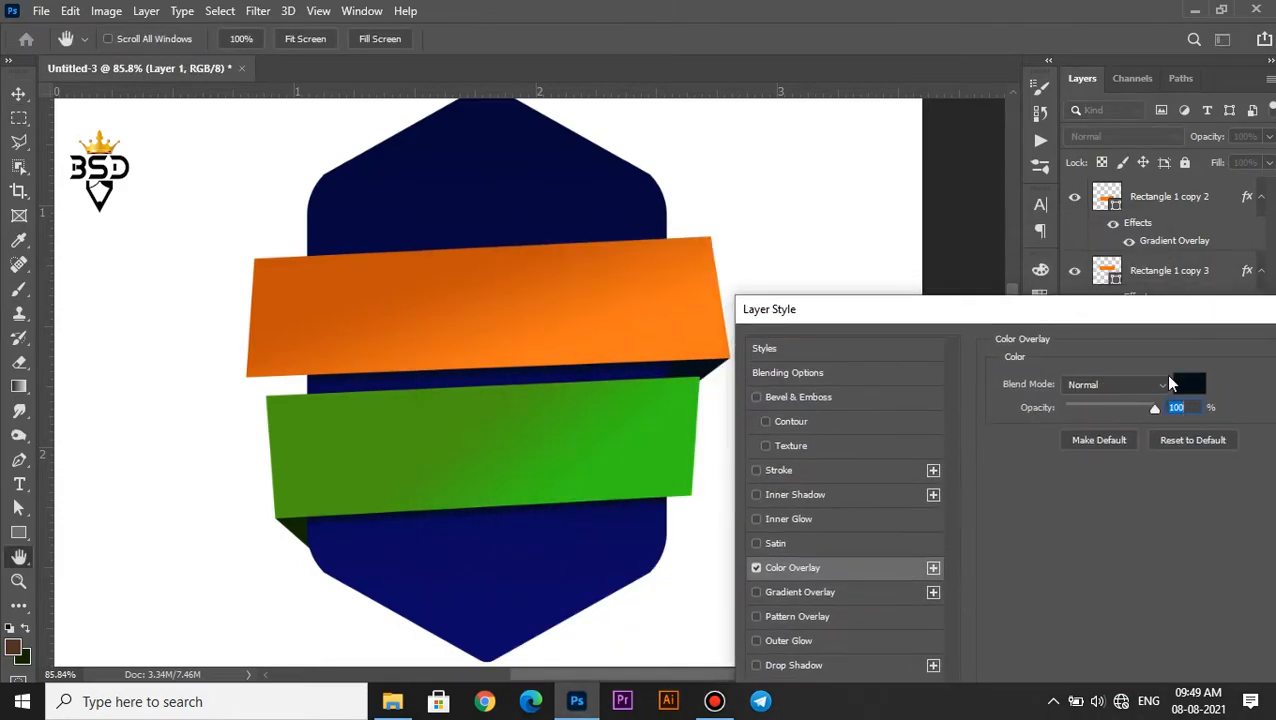
pyautogui.click(1189, 384)
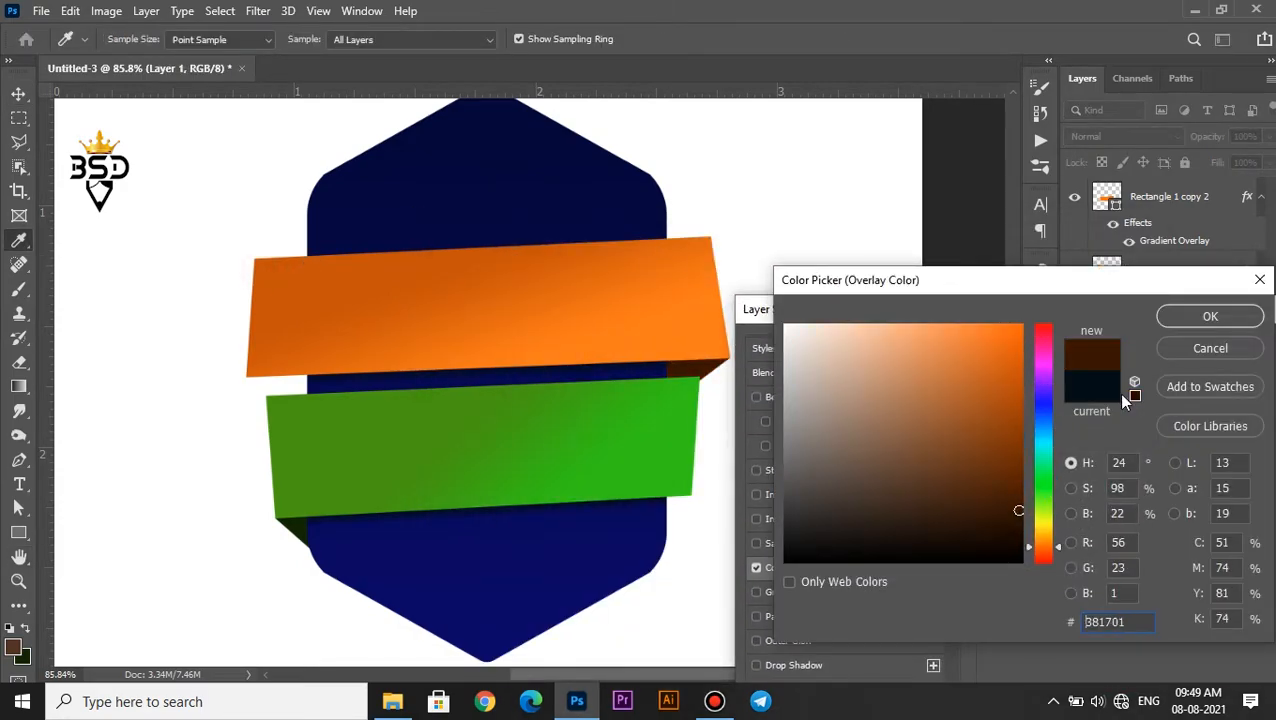
pyautogui.click(1200, 317)
pyautogui.moveTo(1130, 309); pyautogui.dragTo(924, 306)
pyautogui.click(1180, 345)
# Examine the shading of the ribbons, folded ends and shadows across the badge
pyautogui.scroll(-5, 453, 347)
pyautogui.scroll(1, 453, 347)
pyautogui.scroll(-3, 453, 347)
pyautogui.scroll(5, 455, 349)
pyautogui.press('space')
pyautogui.moveTo(473, 371); pyautogui.dragTo(576, 357)
pyautogui.scroll(2, 564, 335)
pyautogui.press('space')
# Create a text layer above all the shapes over the orange band reading "independence" at 23 pt
pyautogui.press('i')
pyautogui.click(19, 486)
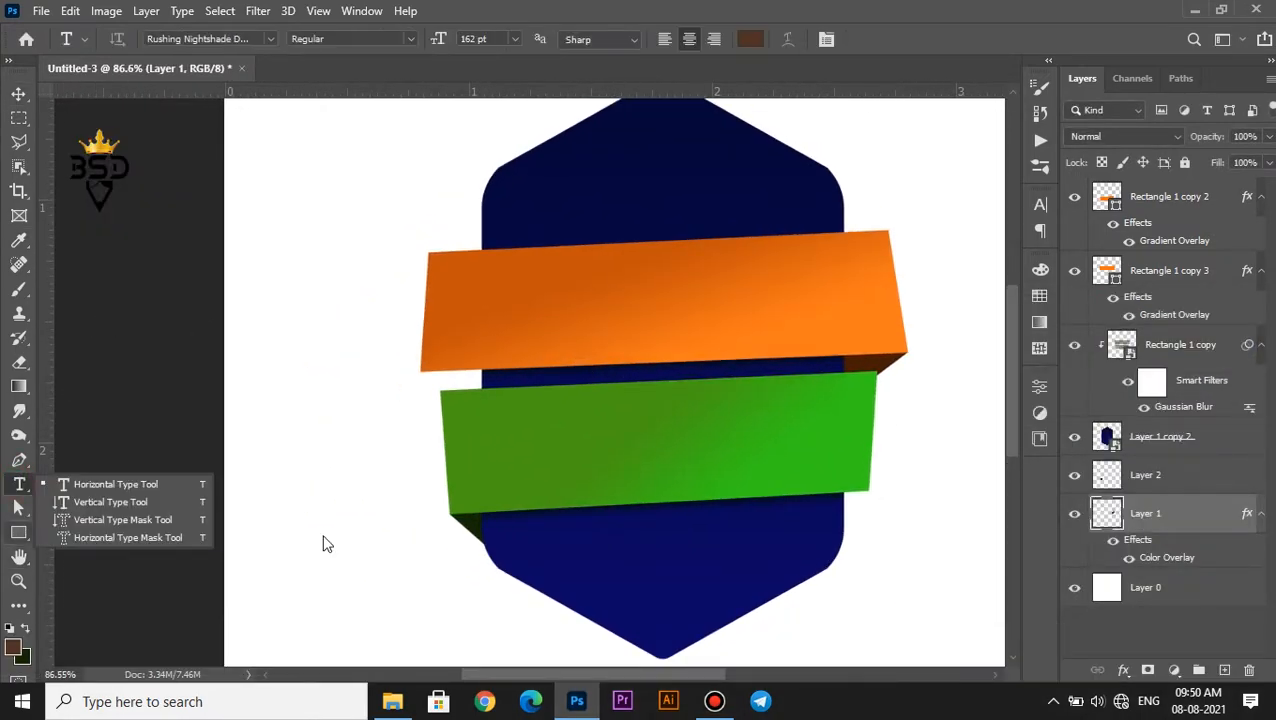
pyautogui.click(1167, 203)
pyautogui.click(1224, 670)
pyautogui.click(550, 310)
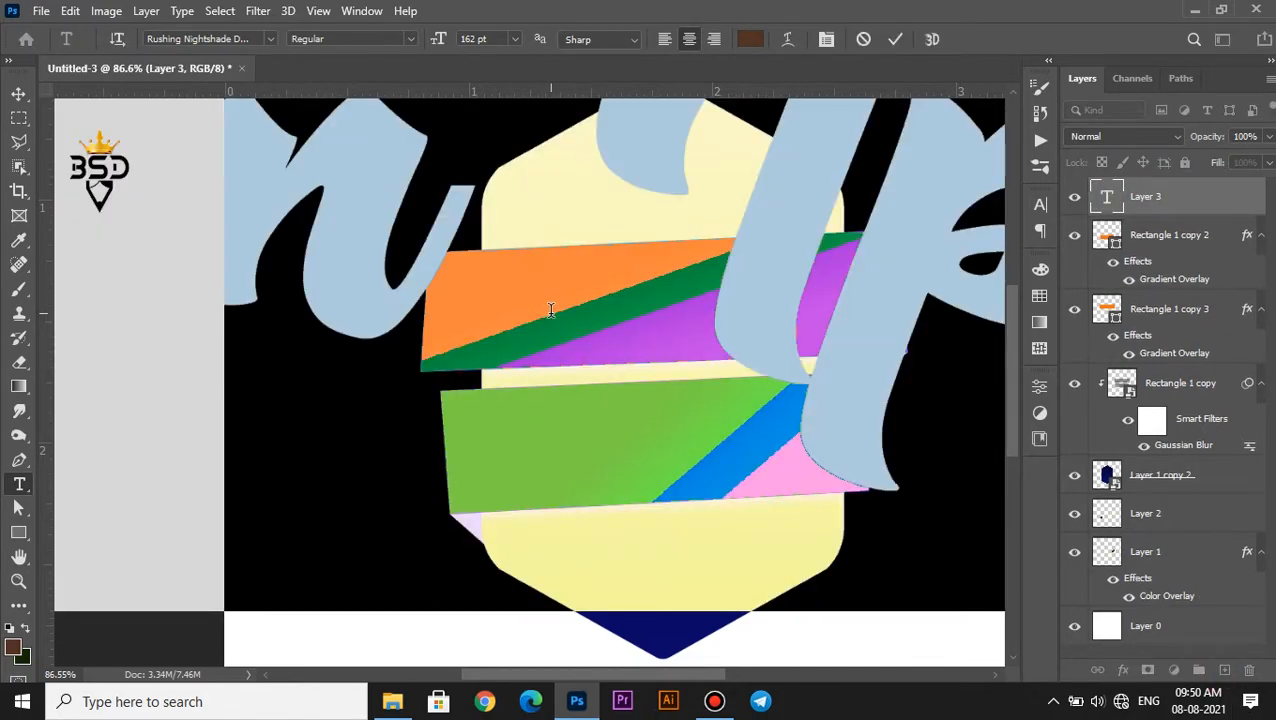
pyautogui.moveTo(426, 45); pyautogui.dragTo(745, 118)
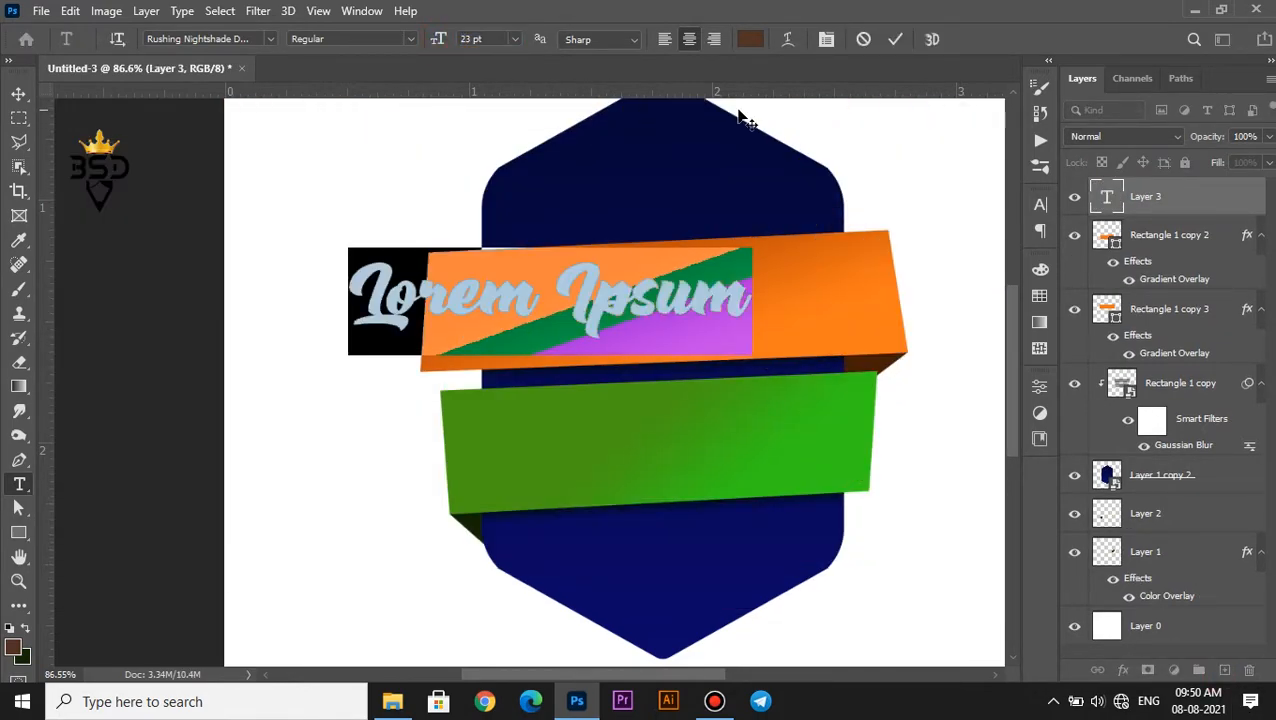
pyautogui.write('independence')
# Format the "independence" text in Bebas Neue with faux italic, 29 pt size and white color ffffff
pyautogui.hotkey('ctrl', 'a')
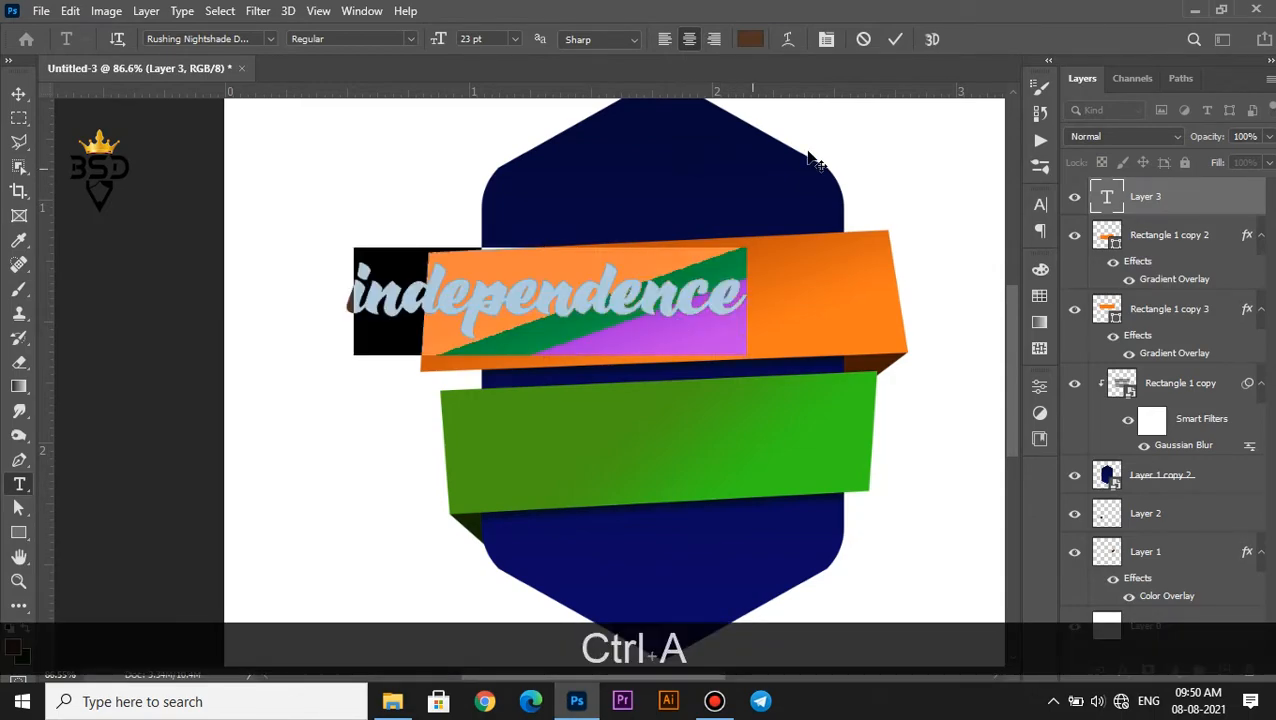
pyautogui.click(826, 39)
pyautogui.click(928, 232)
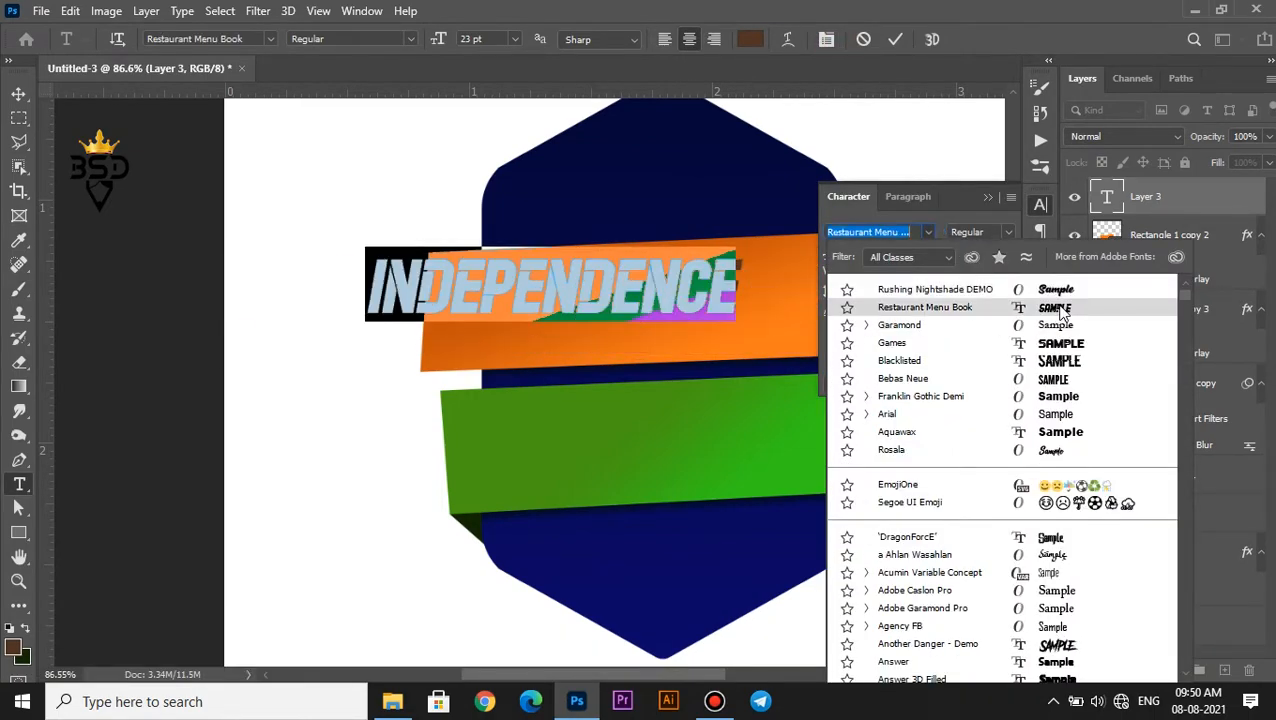
pyautogui.click(1070, 378)
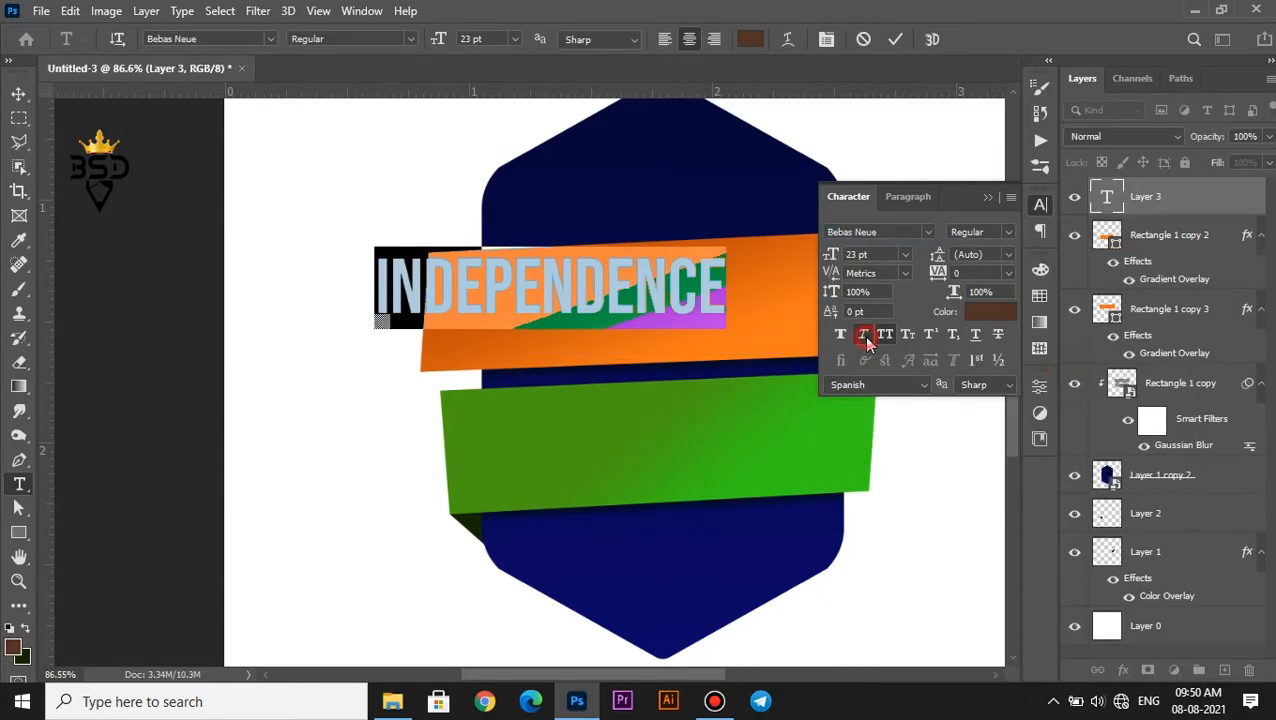
pyautogui.click(866, 337)
pyautogui.moveTo(830, 256); pyautogui.dragTo(835, 258)
pyautogui.click(984, 314)
pyautogui.write('ffffff')
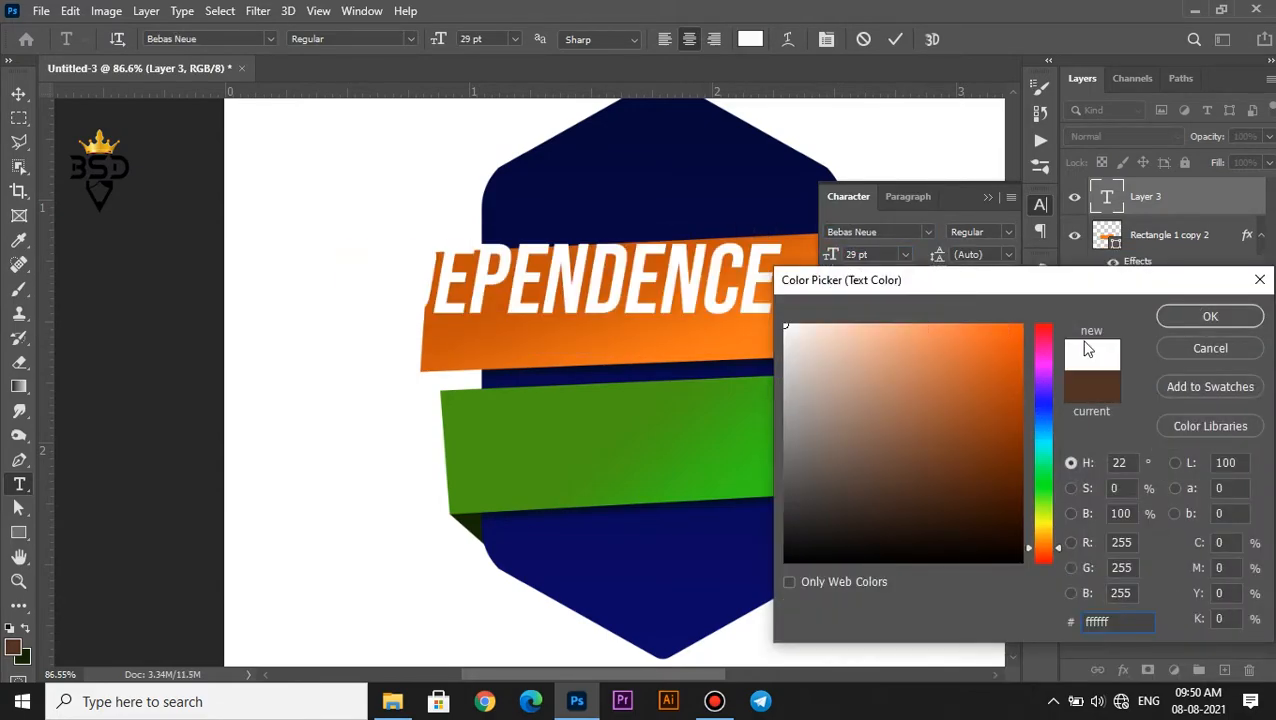
pyautogui.press('Return')
pyautogui.click(895, 39)
# Center the "independence" text on the orange band, rotating it about -2.4° and scaling it down slightly
pyautogui.press('v')
pyautogui.moveTo(687, 263); pyautogui.dragTo(800, 308)
pyautogui.hotkey('ctrl', 't')
pyautogui.moveTo(927, 300); pyautogui.dragTo(925, 288)
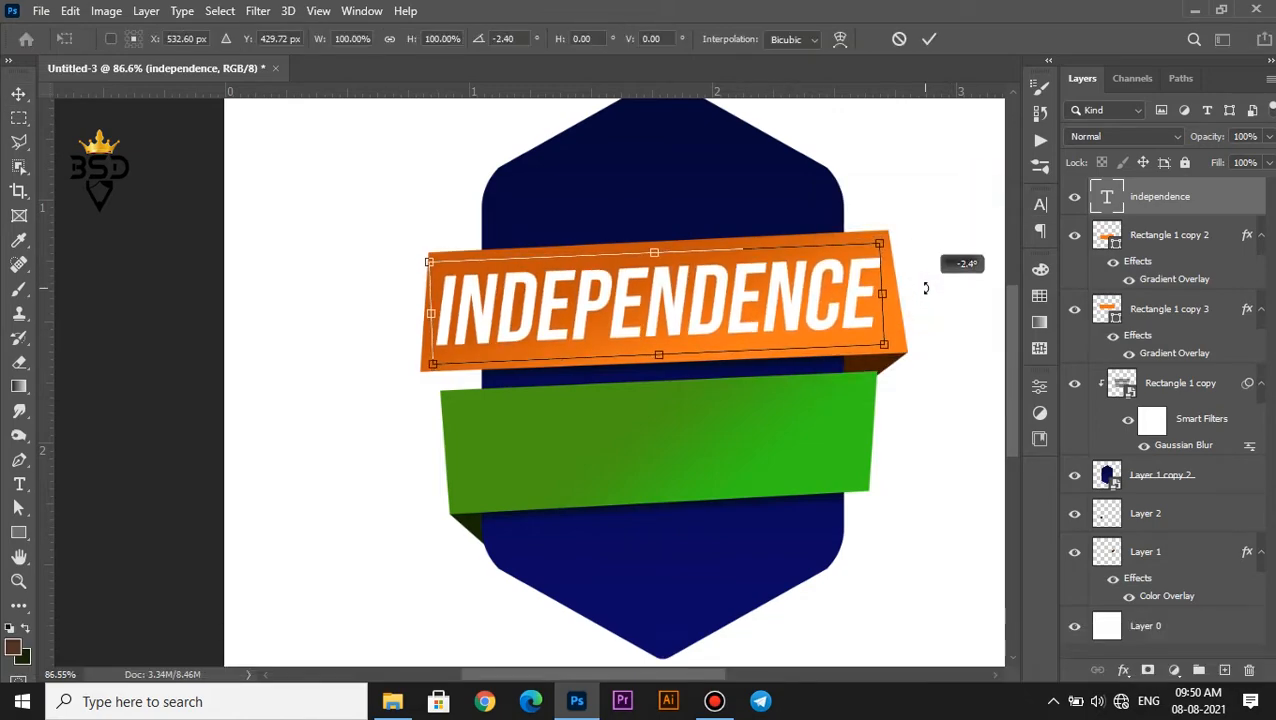
pyautogui.moveTo(879, 244); pyautogui.dragTo(860, 243)
pyautogui.press('Return')
pyautogui.press('Down')
pyautogui.press('Down')
pyautogui.press('Down')
pyautogui.press('Right')
pyautogui.press('Right')
pyautogui.press('Right')
pyautogui.press('Right')
# Duplicate the "independence" text onto the green band and change its wording to "day"
pyautogui.moveTo(677, 329); pyautogui.dragTo(681, 470)
pyautogui.doubleClick(1106, 198)
pyautogui.write('DAY')
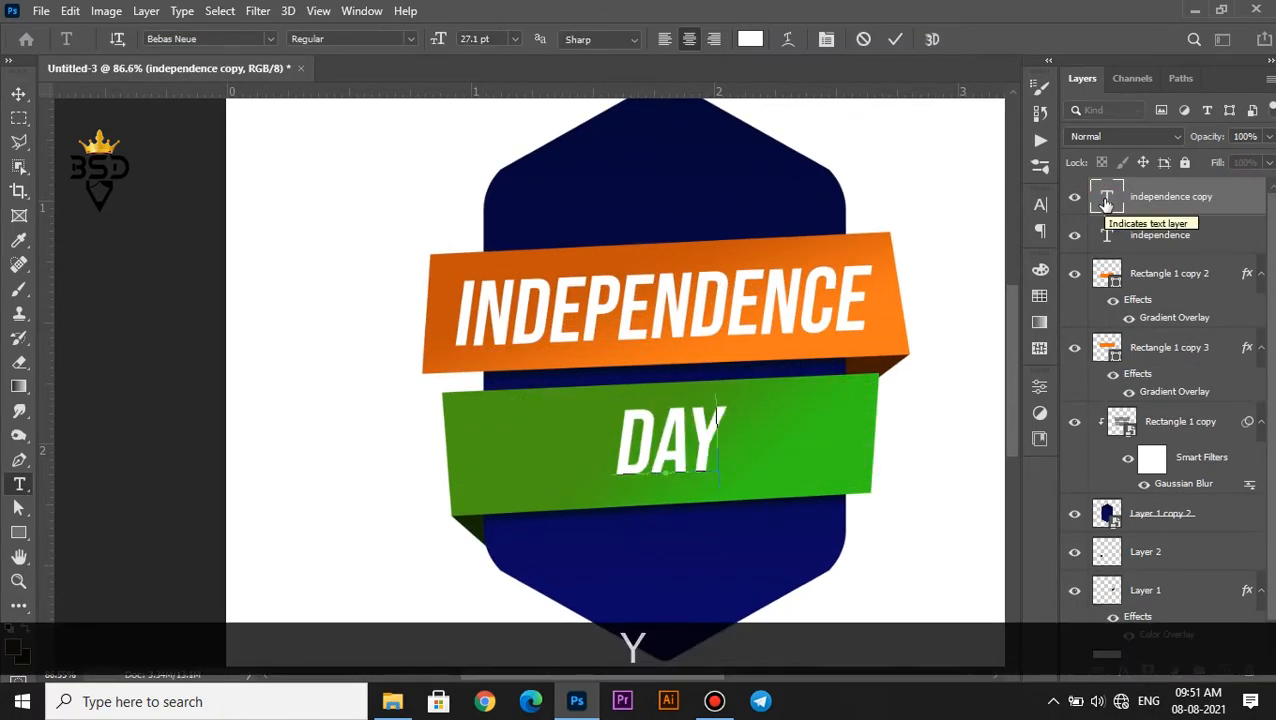
# Set the "day" text to 38 pt and turn off its faux italic
pyautogui.hotkey('ctrl', 'a')
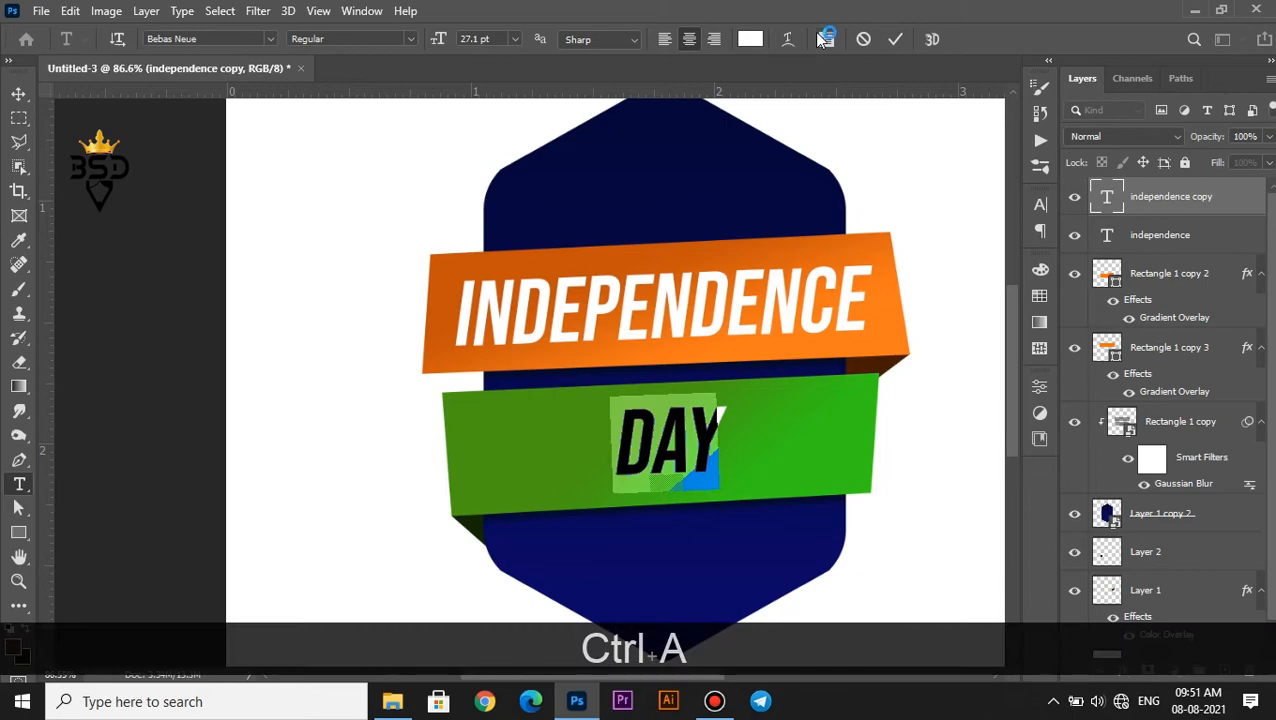
pyautogui.moveTo(450, 45); pyautogui.dragTo(826, 46)
pyautogui.click(826, 39)
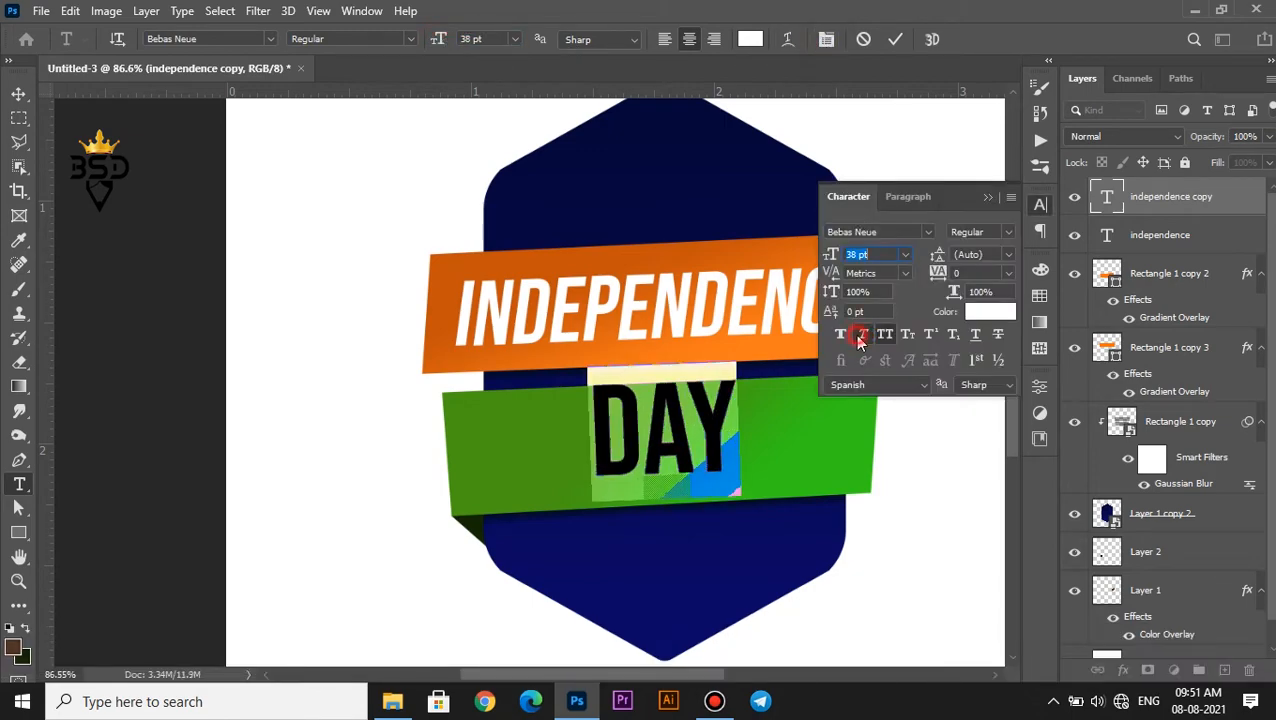
pyautogui.click(895, 39)
pyautogui.press('v')
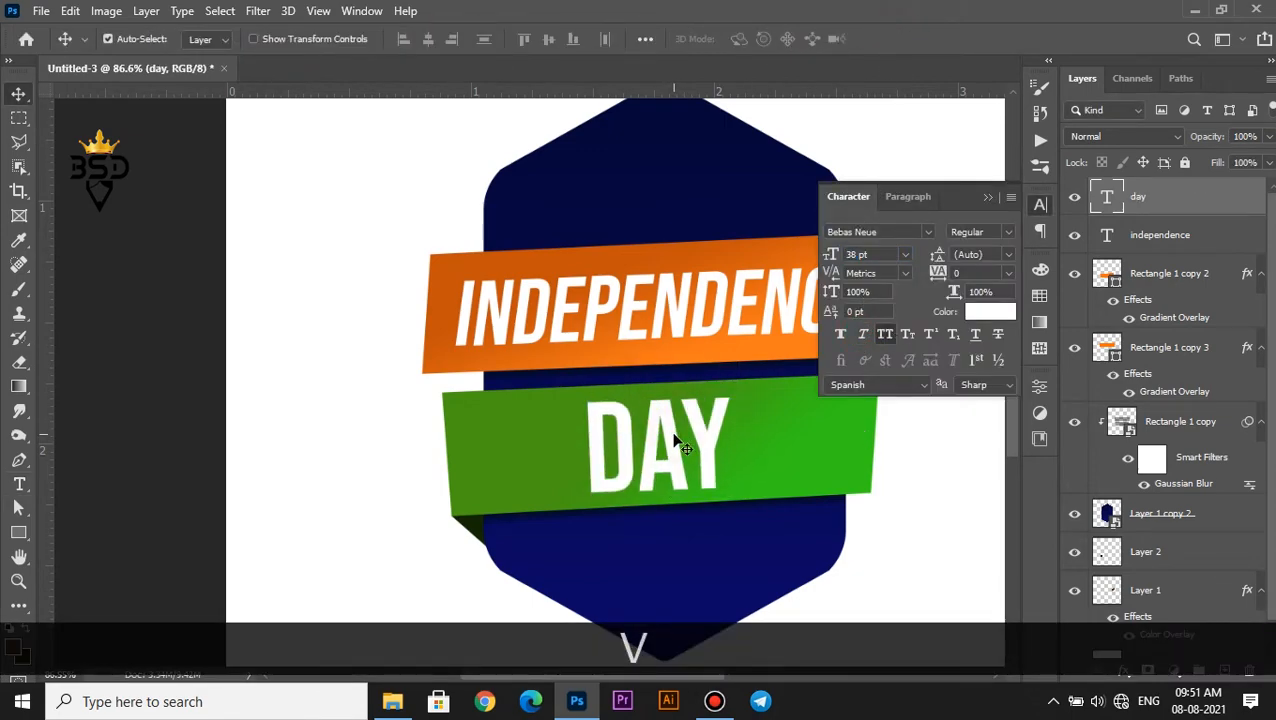
# Scale the "day" text down slightly and center it on the green band
pyautogui.click(596, 317)
pyautogui.scroll(-2, 600, 318)
pyautogui.hotkey('ctrl', 't')
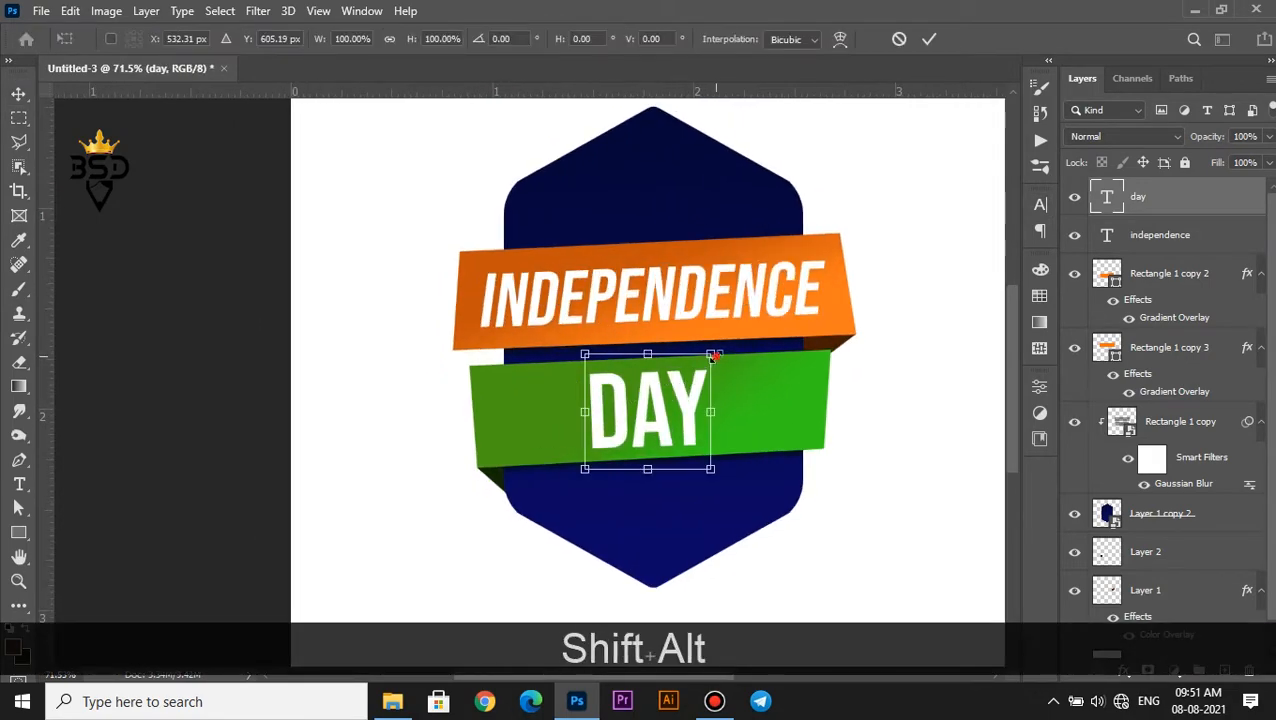
pyautogui.moveTo(711, 353); pyautogui.dragTo(705, 356)
pyautogui.press('Return')
pyautogui.scroll(-1, 700, 370)
pyautogui.scroll(5, 696, 401)
pyautogui.moveTo(654, 434); pyautogui.dragTo(636, 411)
# Draw a small white five-point star on the green band to the left of the word DAY
pyautogui.rightClick(18, 534)
pyautogui.click(80, 645)
pyautogui.scroll(2, 378, 524)
pyautogui.keyDown('alt'); pyautogui.click(497, 366); pyautogui.keyUp('alt')
pyautogui.click(209, 38)
pyautogui.moveTo(459, 344)
pyautogui.mouseDown()
pyautogui.moveTo(494, 375)
pyautogui.moveTo(541, 340)
pyautogui.moveTo(473, 388)
pyautogui.mouseUp()
# Duplicate the star beside the first one and nudge the copy up to follow the band's slant
pyautogui.press('v')
pyautogui.scroll(-3, 510, 360)
pyautogui.hotkey('ctrl', 't')
pyautogui.press('Return')
pyautogui.press('Up')
pyautogui.press('Up')
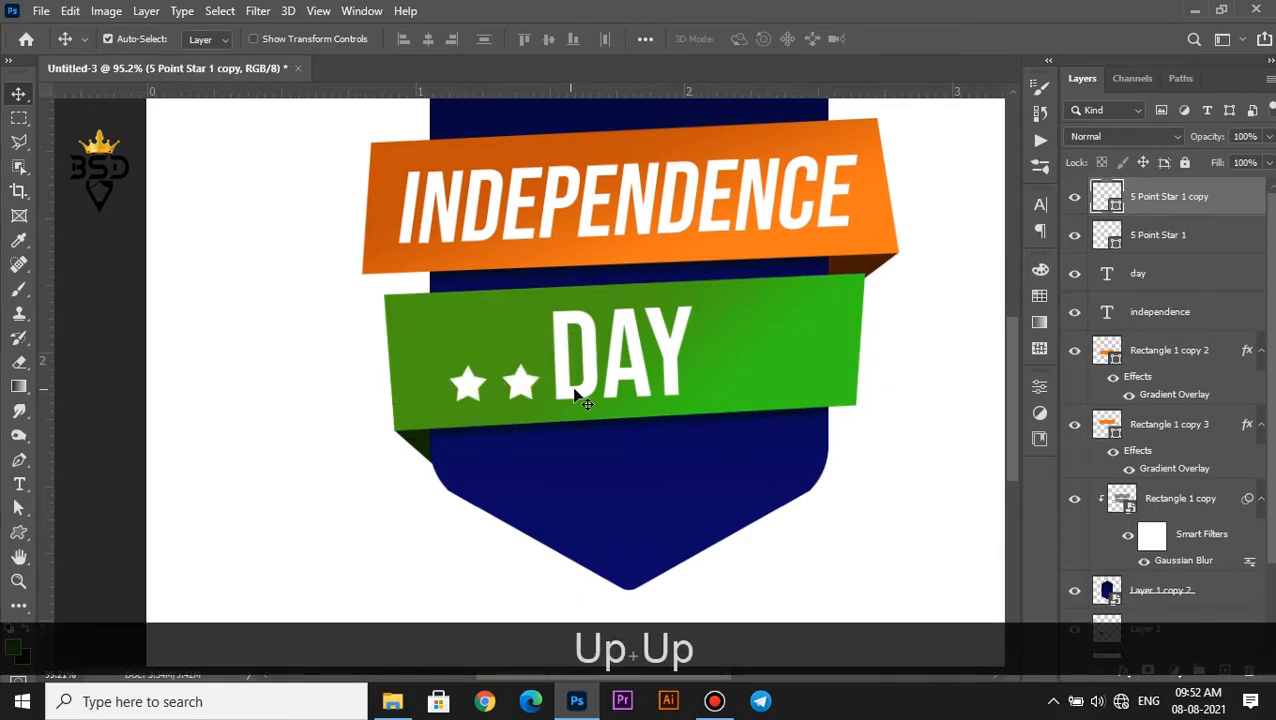
# Scale both stars together to about 79% and nudge them slightly right and down
pyautogui.scroll(-4, 581, 397)
pyautogui.scroll(2, 520, 434)
pyautogui.keyDown('shift'); pyautogui.click(444, 430); pyautogui.keyUp('shift')
pyautogui.scroll(3, 575, 421)
pyautogui.hotkey('ctrl', 't')
pyautogui.moveTo(437, 410); pyautogui.dragTo(420, 412)
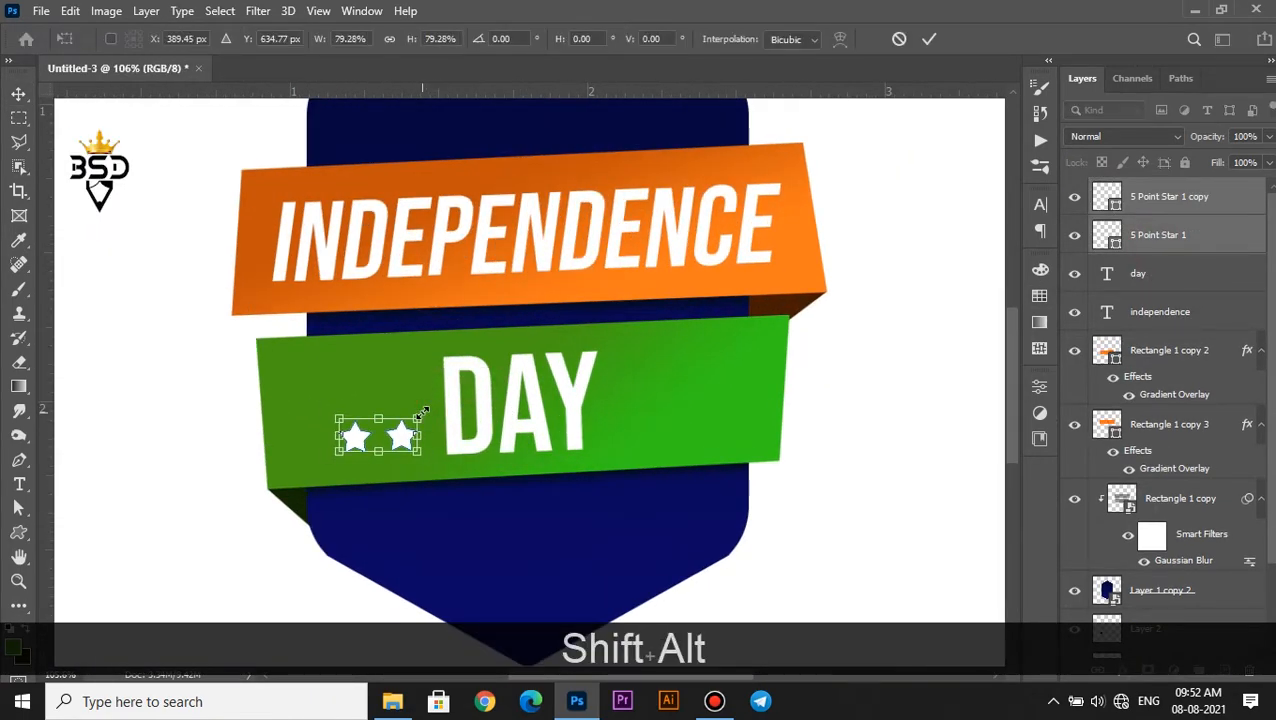
pyautogui.press('Return')
pyautogui.press('Right')
pyautogui.press('Right')
pyautogui.press('Down')
pyautogui.press('Down')
pyautogui.press('Down')
pyautogui.press('Down')
pyautogui.press('Down')
# Rotate the pair of stars about -1.4° and duplicate it to the right side of the word DAY
pyautogui.hotkey('ctrl', 't')
pyautogui.scroll(2, 437, 447)
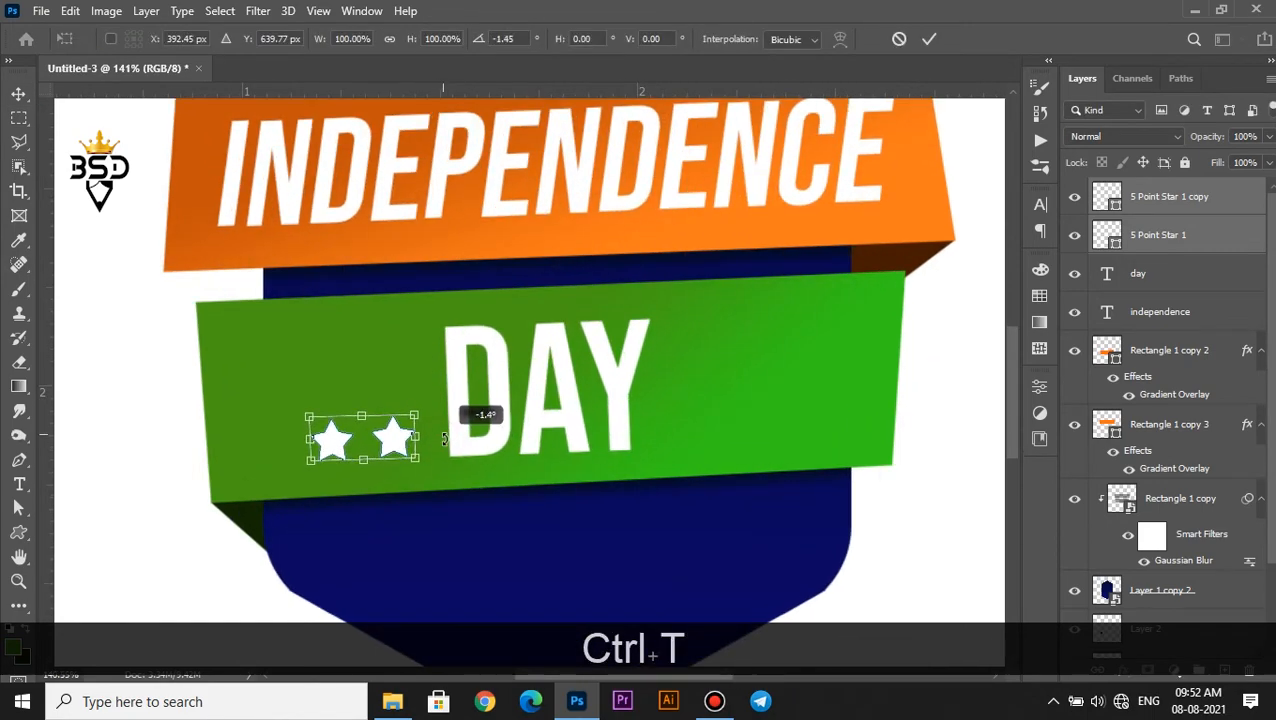
pyautogui.press('Return')
pyautogui.moveTo(393, 436); pyautogui.dragTo(729, 430)
pyautogui.scroll(-4, 690, 390)
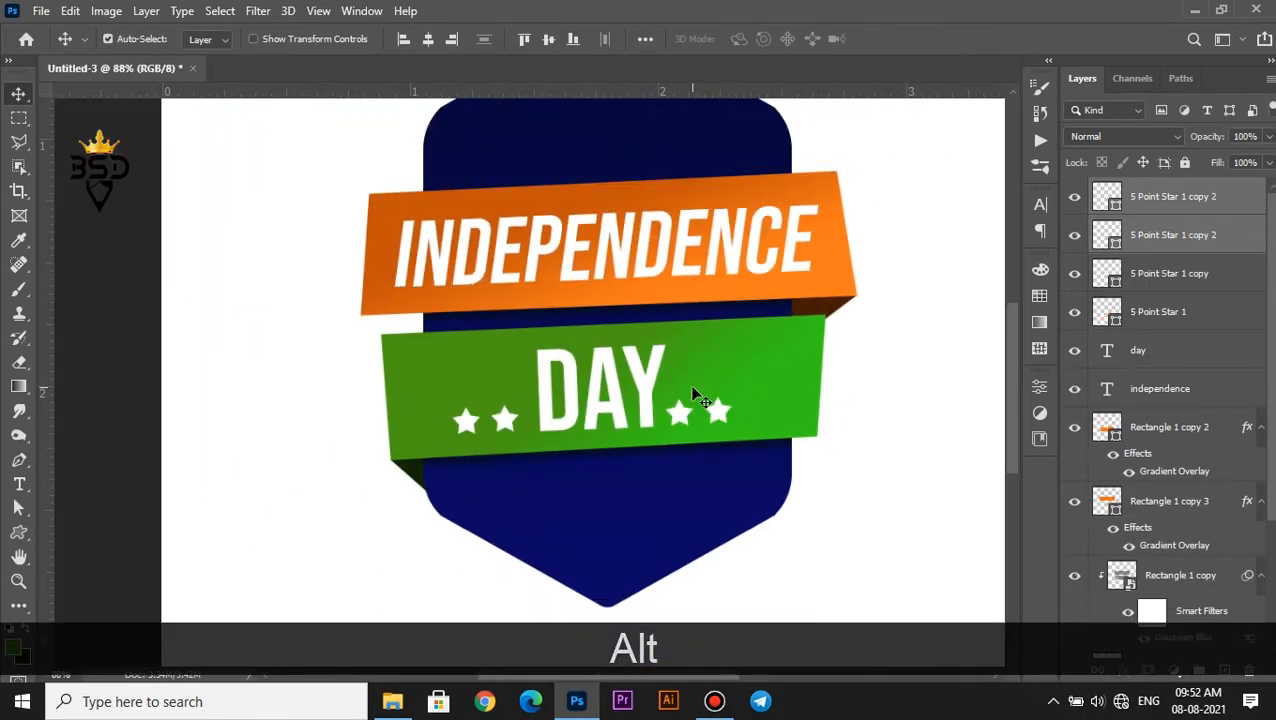
# Duplicate the "independence" text below the green band and change its wording to "celebration"
pyautogui.moveTo(578, 285); pyautogui.dragTo(652, 470)
pyautogui.doubleClick(1106, 390)
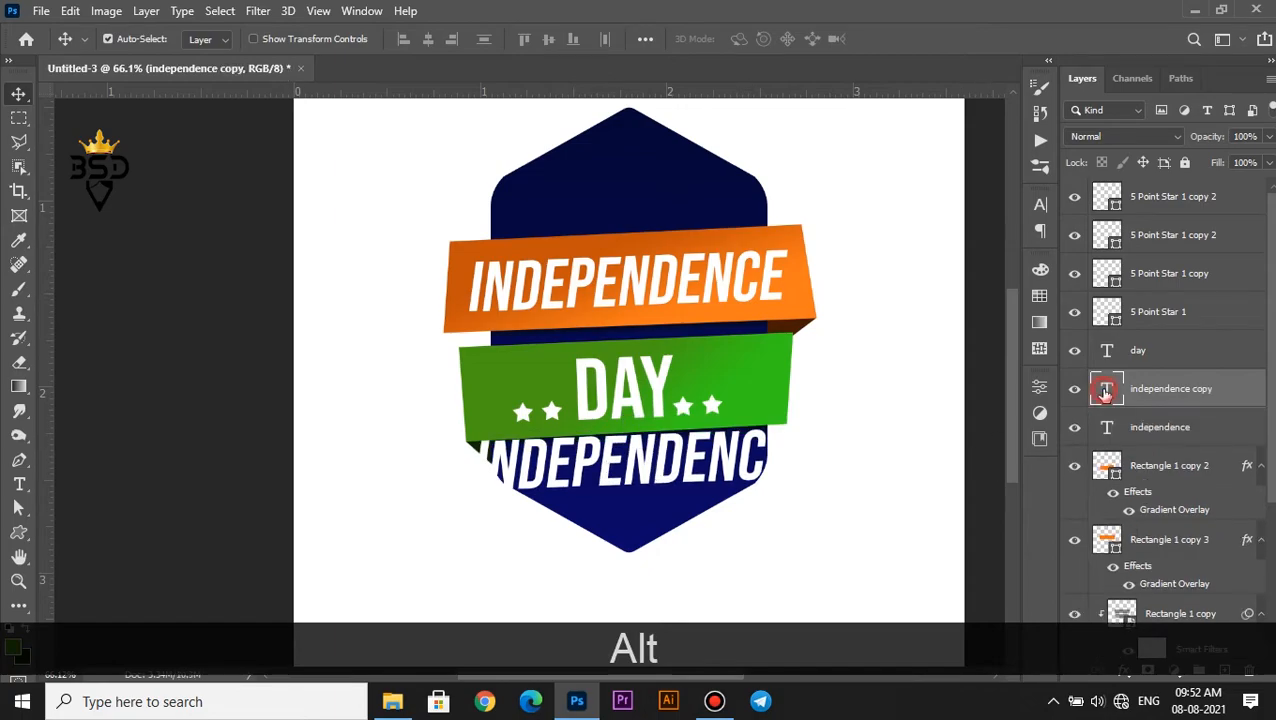
pyautogui.write('CELEBRATION')
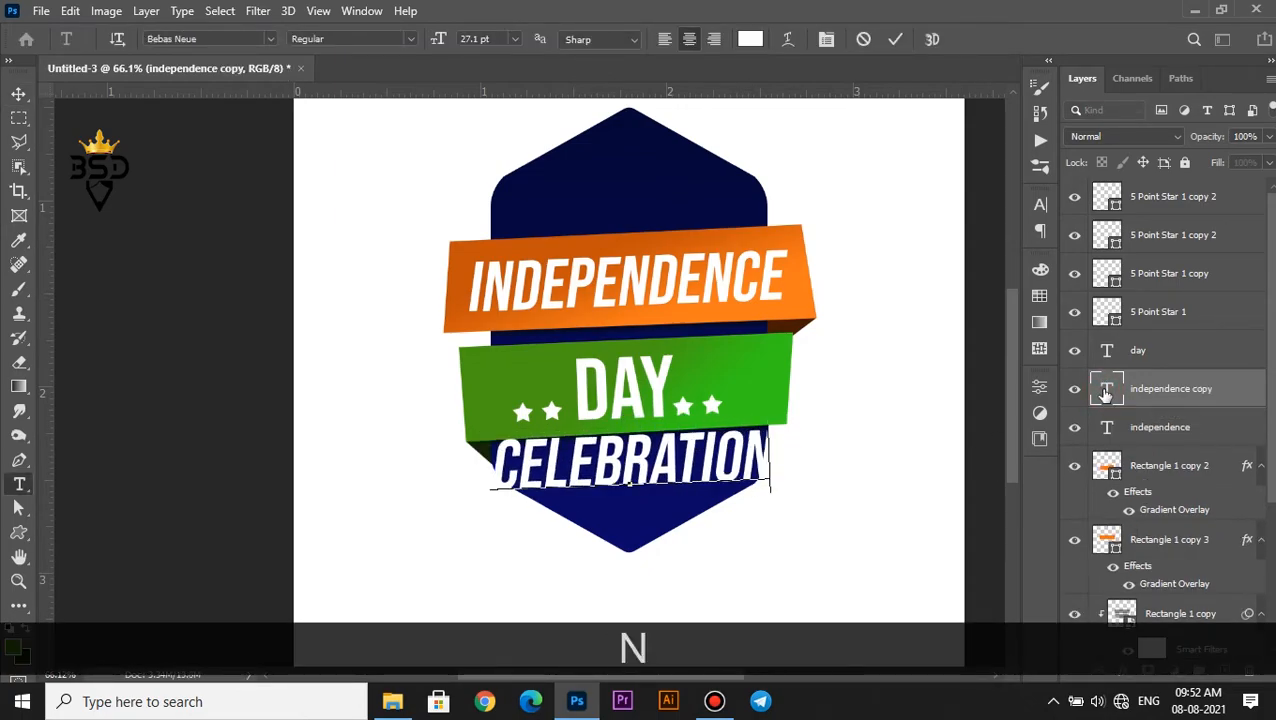
# Format the "celebration" text in Arial at 8 pt with tracking 200 and nudge it up beneath the green band
pyautogui.hotkey('ctrl', 'a')
pyautogui.hotkey('ctrl', 't')
pyautogui.click(927, 233)
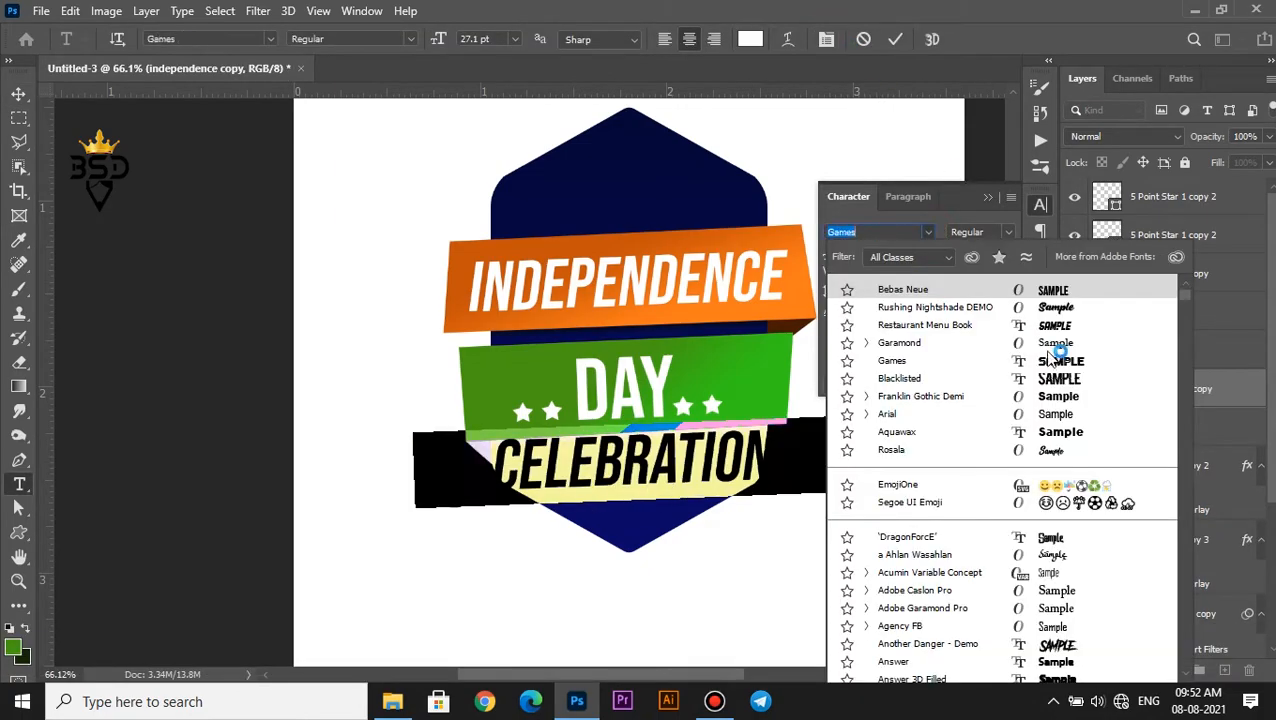
pyautogui.click(1052, 415)
pyautogui.moveTo(829, 255); pyautogui.dragTo(810, 254)
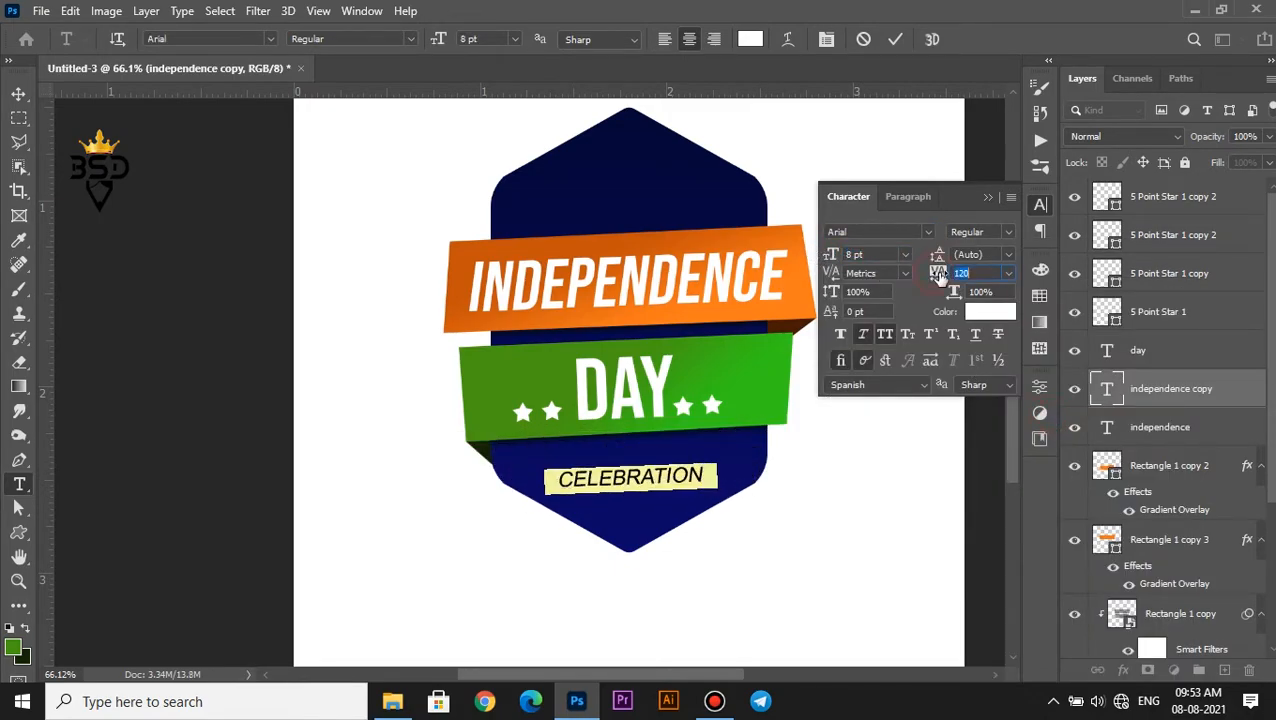
pyautogui.click(894, 39)
pyautogui.press('v')
pyautogui.press('Up')
pyautogui.press('Up')
pyautogui.press('Up')
pyautogui.press('Up')
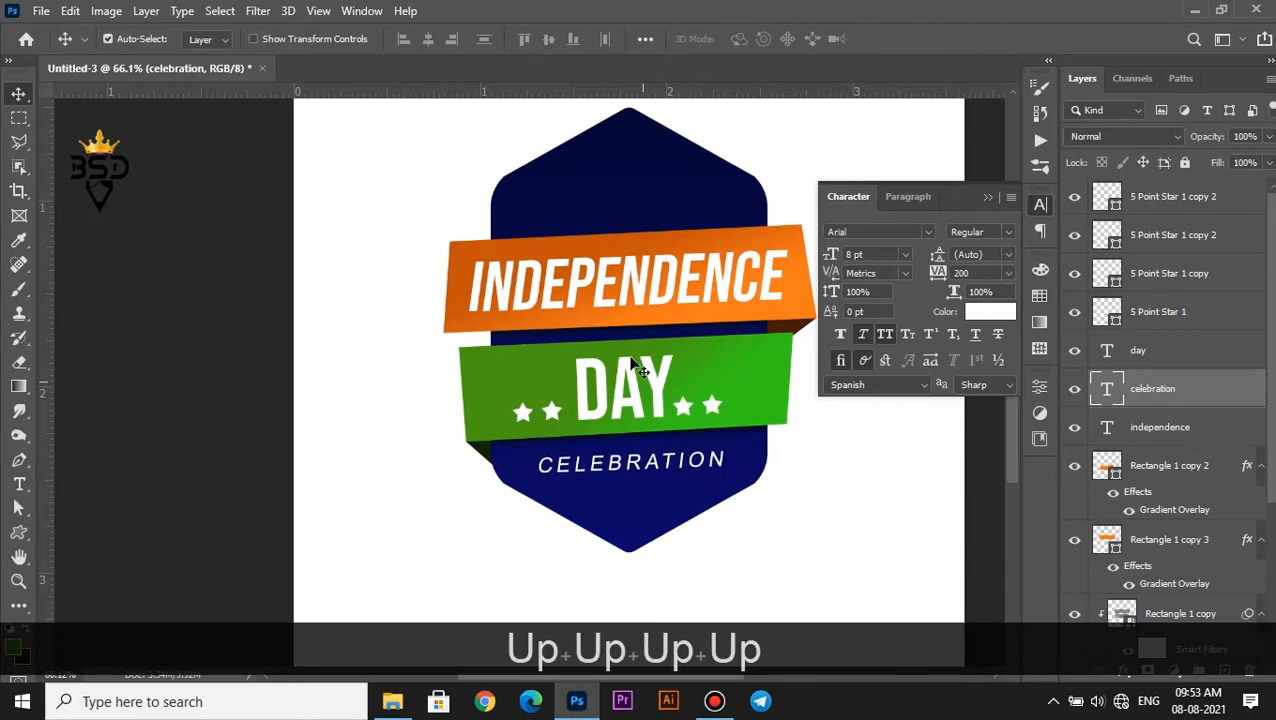
# Duplicate the "independence" text above the orange band and change its wording to "india"
pyautogui.scroll(-4, 545, 359)
pyautogui.scroll(4, 545, 364)
pyautogui.rightClick(543, 372)
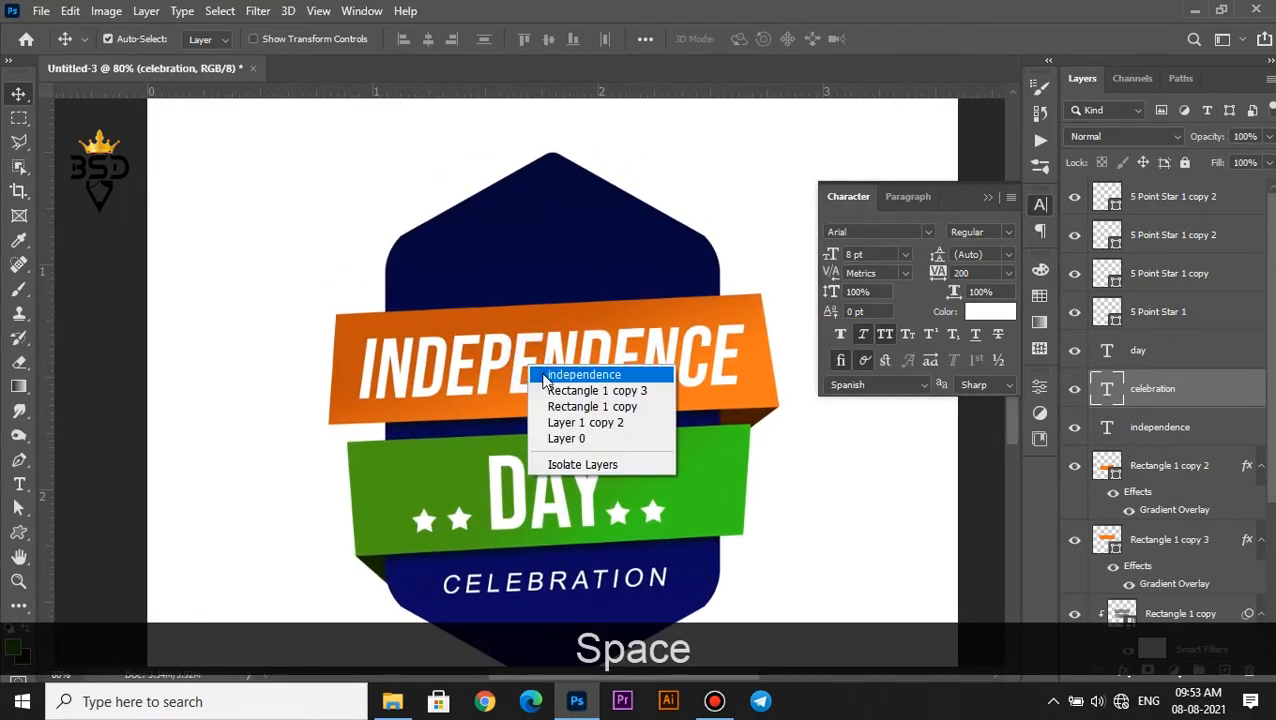
pyautogui.click(552, 376)
pyautogui.moveTo(543, 375); pyautogui.dragTo(543, 280)
pyautogui.doubleClick(1107, 428)
pyautogui.write('india')
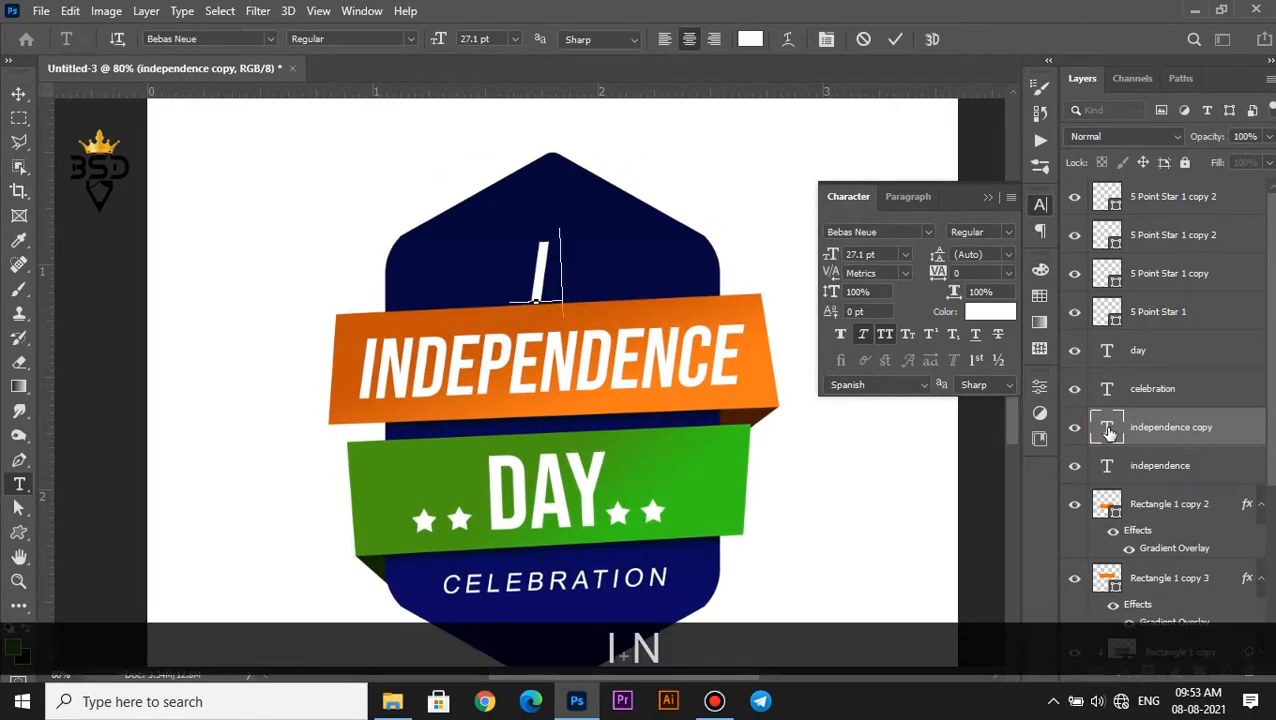
pyautogui.write('v')
# Nudge the "india" text up and shift it to center it on the badge above the orange band
pyautogui.press('Up')
pyautogui.press('Up')
pyautogui.press('Up')
pyautogui.press('Up')
pyautogui.press('Up')
pyautogui.press('Up')
pyautogui.press('Up')
pyautogui.press('Up')
pyautogui.press('Up')
pyautogui.press('Up')
pyautogui.press('Up')
pyautogui.press('Up')
pyautogui.press('Up')
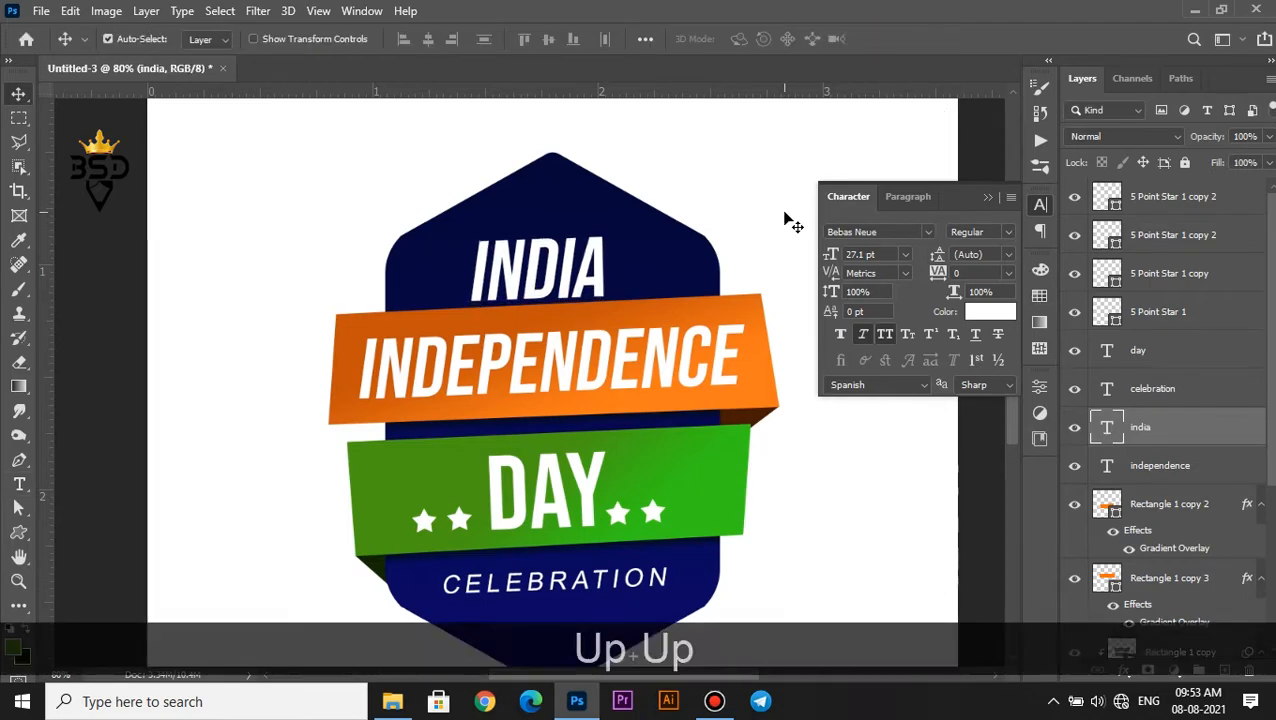
pyautogui.moveTo(541, 256); pyautogui.dragTo(554, 257)
# Apply a subtle black Multiply drop shadow to the "independence" text and adjust its opacity and offset
pyautogui.scroll(-2, 565, 261)
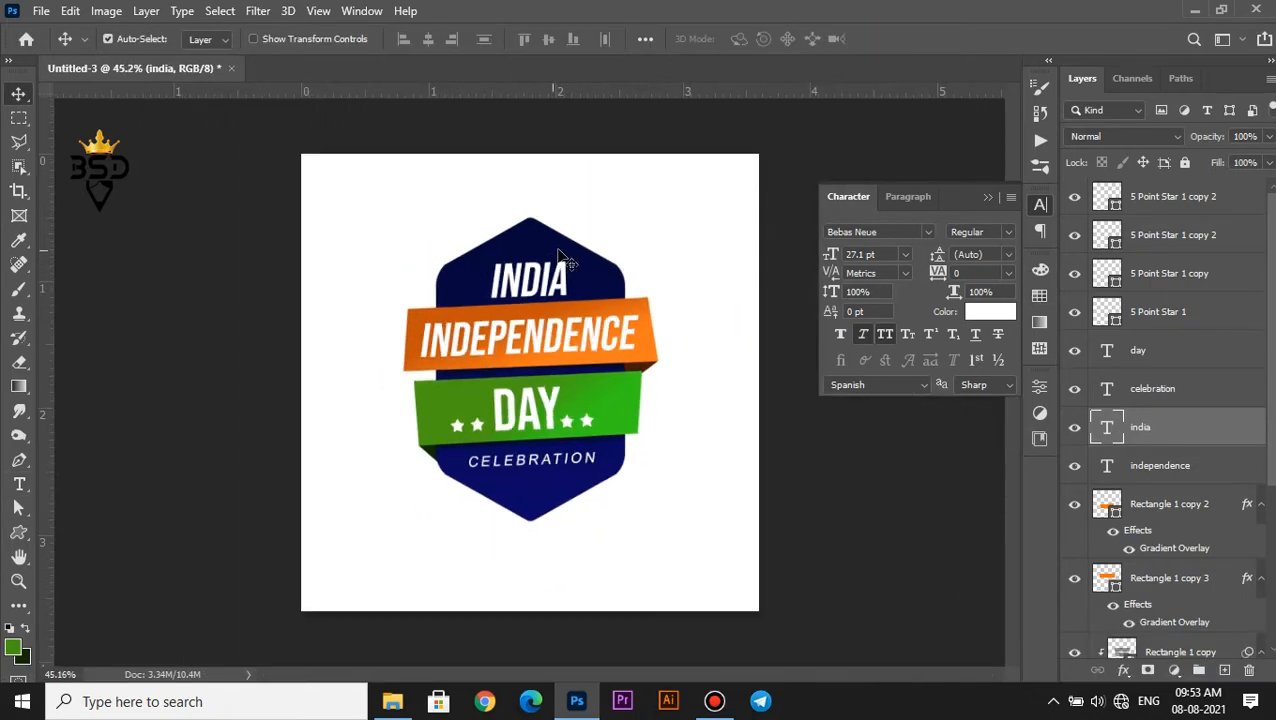
pyautogui.scroll(1, 577, 266)
pyautogui.click(618, 275)
pyautogui.scroll(1, 604, 325)
pyautogui.click(548, 324)
pyautogui.click(1123, 671)
pyautogui.click(1150, 663)
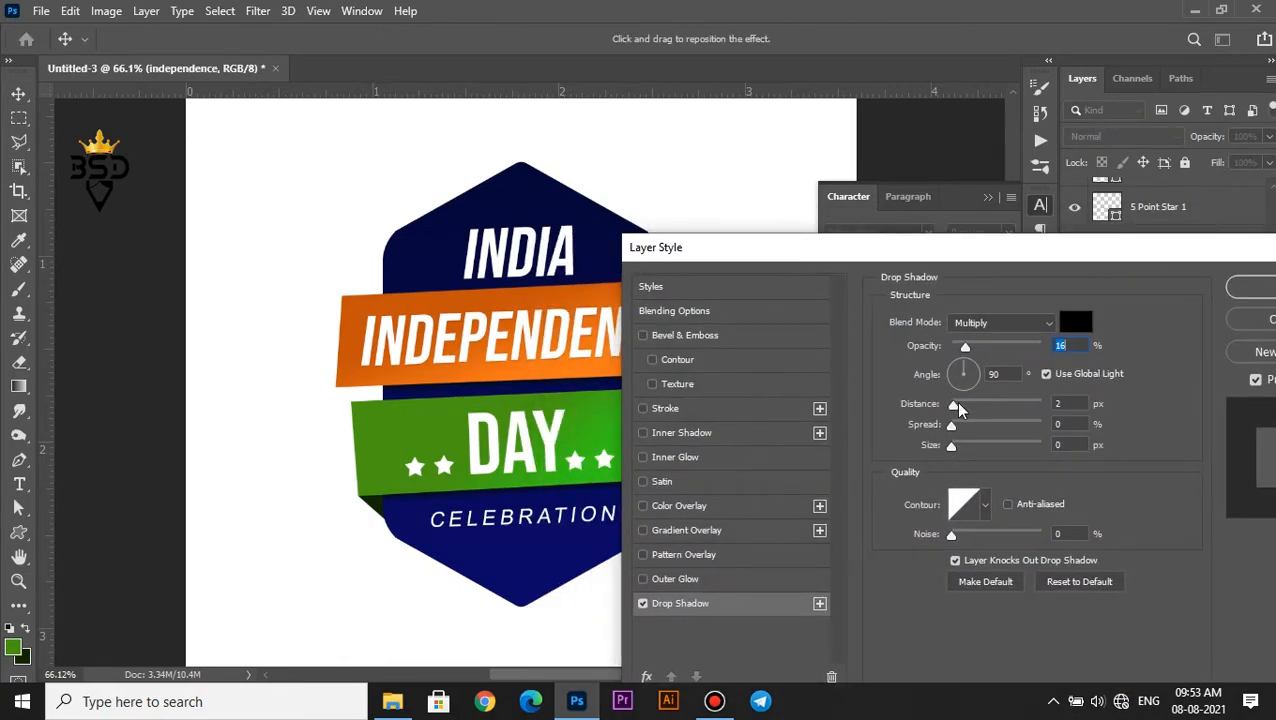
pyautogui.moveTo(975, 348); pyautogui.dragTo(979, 347)
pyautogui.moveTo(957, 405); pyautogui.dragTo(957, 425)
pyautogui.moveTo(1007, 345); pyautogui.dragTo(1004, 343)
pyautogui.click(1244, 288)
# Add a drop shadow with the same settings to the "day" text
pyautogui.rightClick(549, 438)
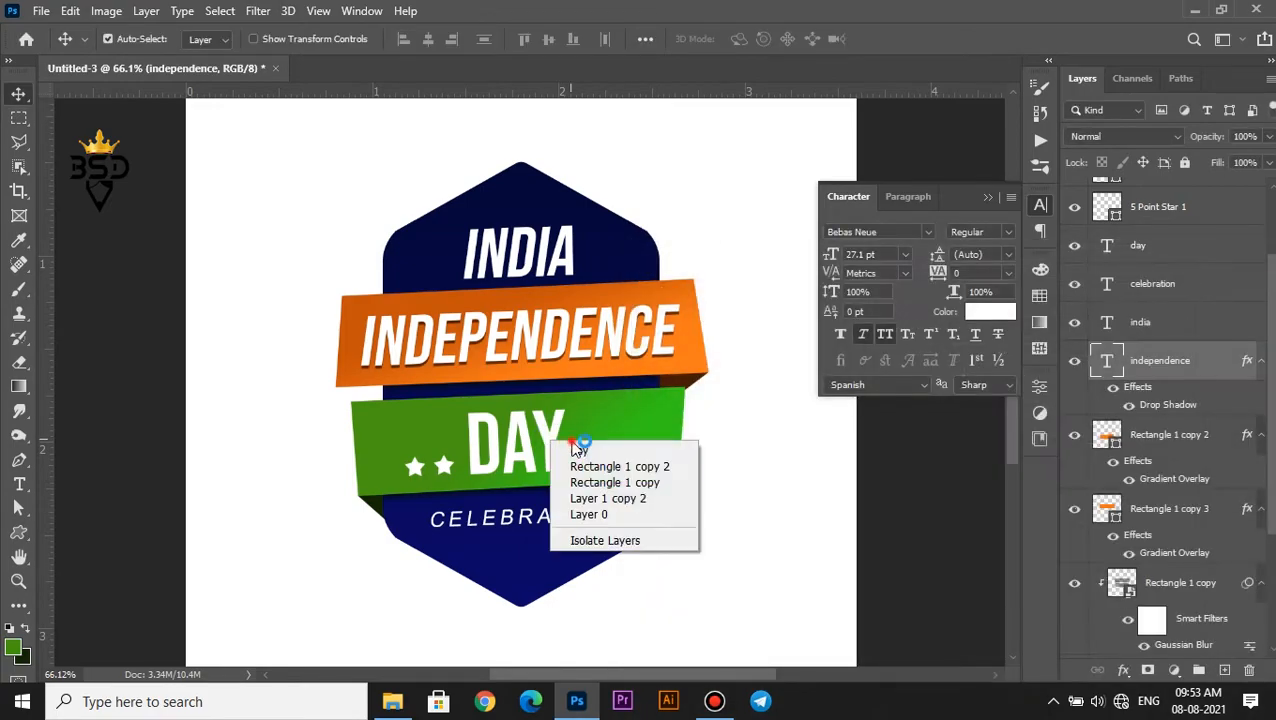
pyautogui.click(576, 446)
pyautogui.click(1124, 671)
pyautogui.click(1140, 660)
pyautogui.click(1176, 266)
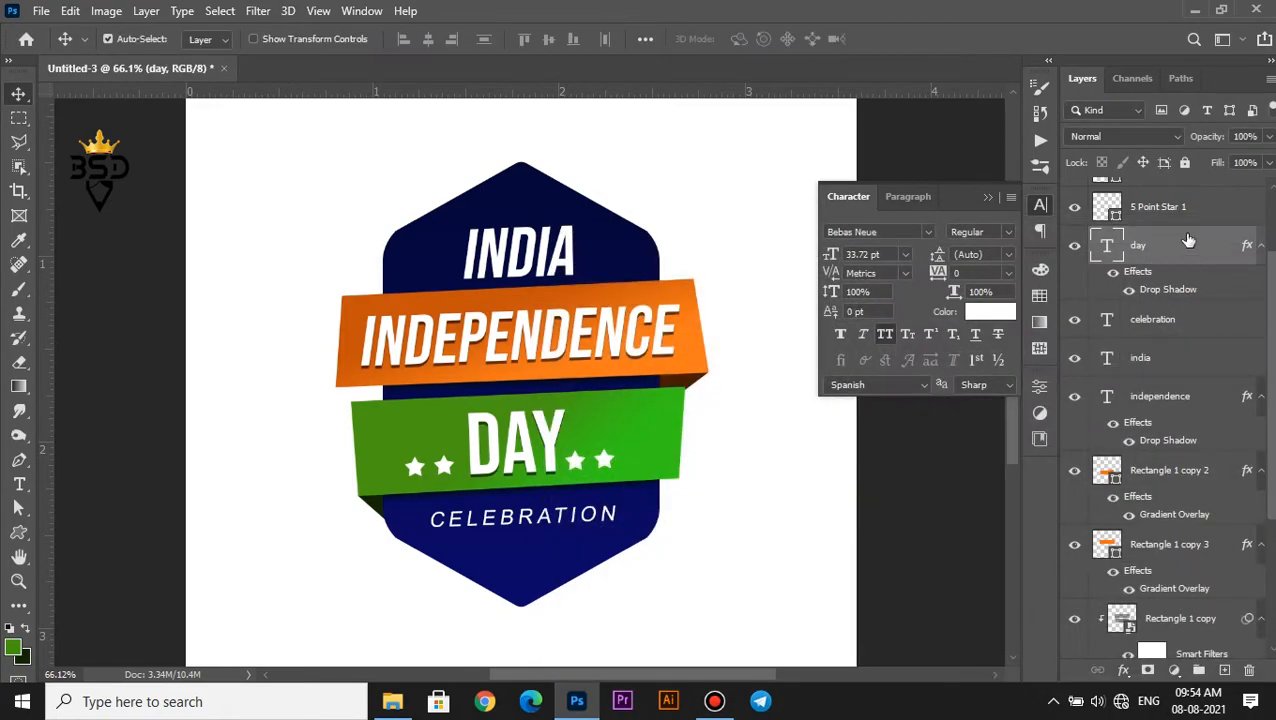
# Merge the four star layers into one layer and apply the same drop shadow to it
pyautogui.scroll(3, 1220, 198)
pyautogui.click(1148, 309)
pyautogui.keyDown('shift'); pyautogui.click(1162, 200); pyautogui.keyUp('shift')
pyautogui.hotkey('ctrl', 'e')
pyautogui.click(1147, 670)
pyautogui.click(1168, 663)
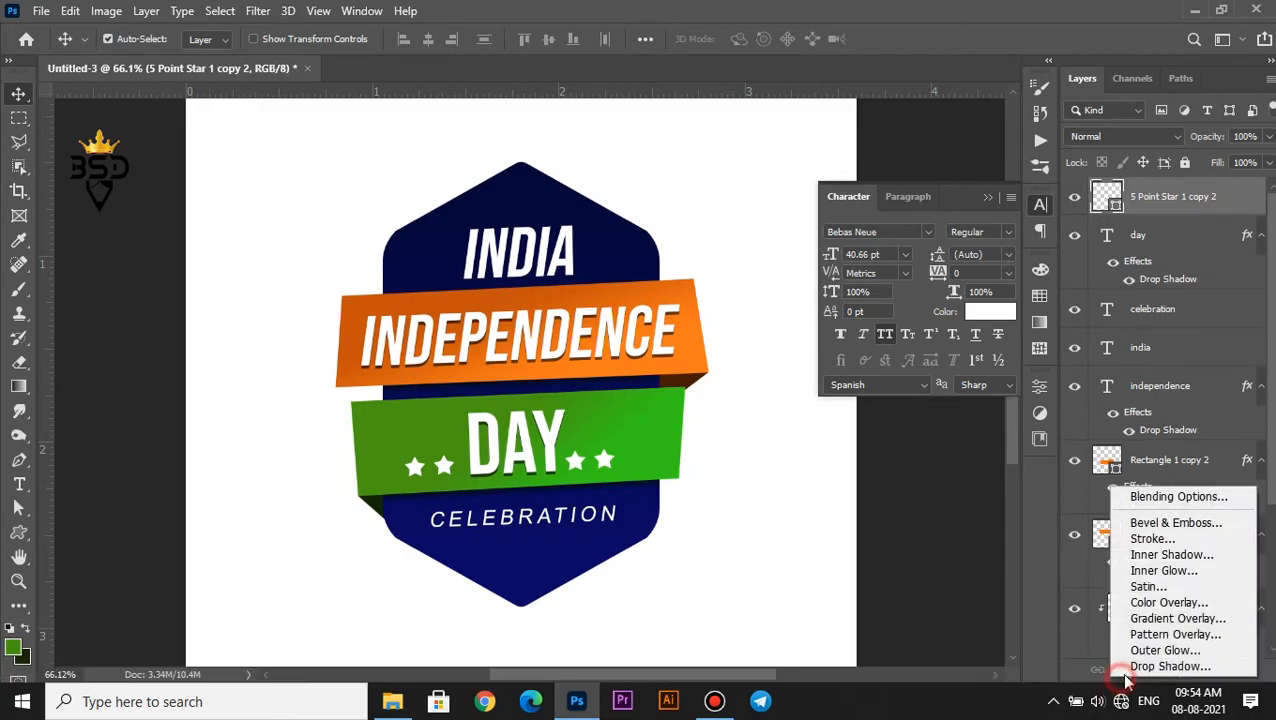
pyautogui.click(1200, 265)
pyautogui.scroll(-3, 580, 518)
pyautogui.scroll(1, 594, 436)
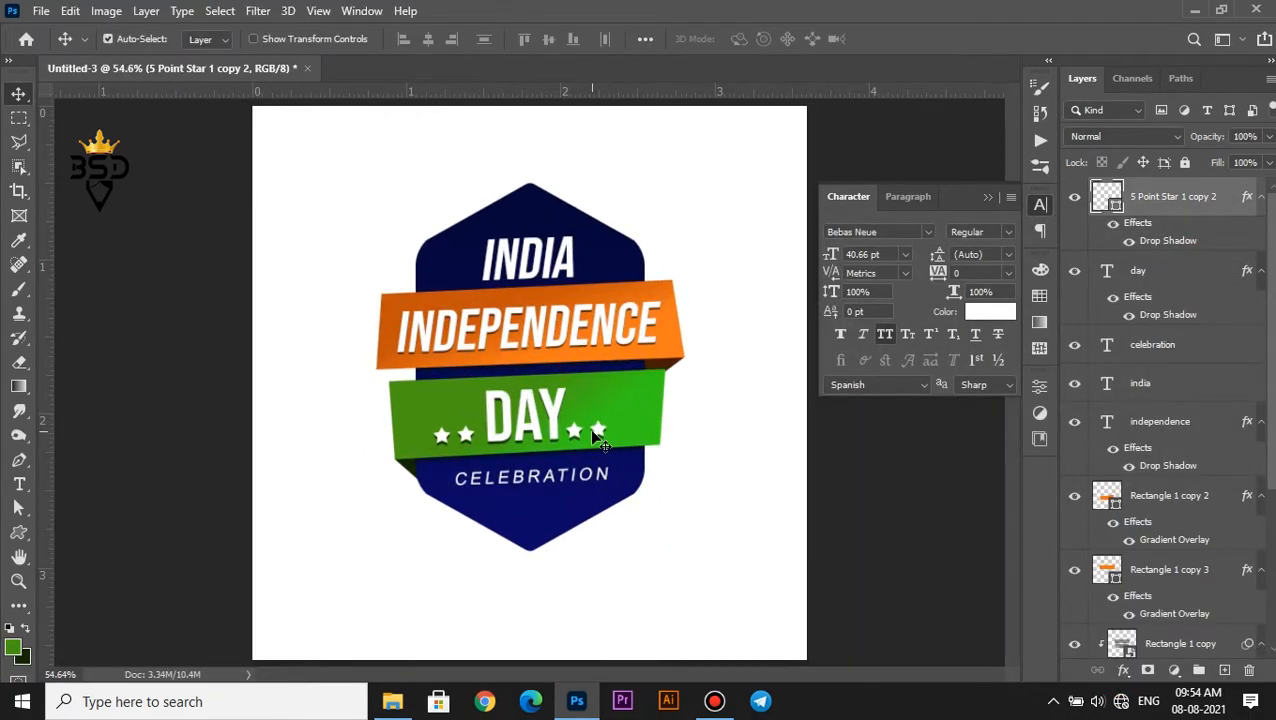
pyautogui.click(987, 198)
# Duplicate the navy badge shape layer and enlarge the lower copy slightly around its centre
pyautogui.scroll(-1, 584, 372)
pyautogui.rightClick(593, 271)
pyautogui.click(650, 281)
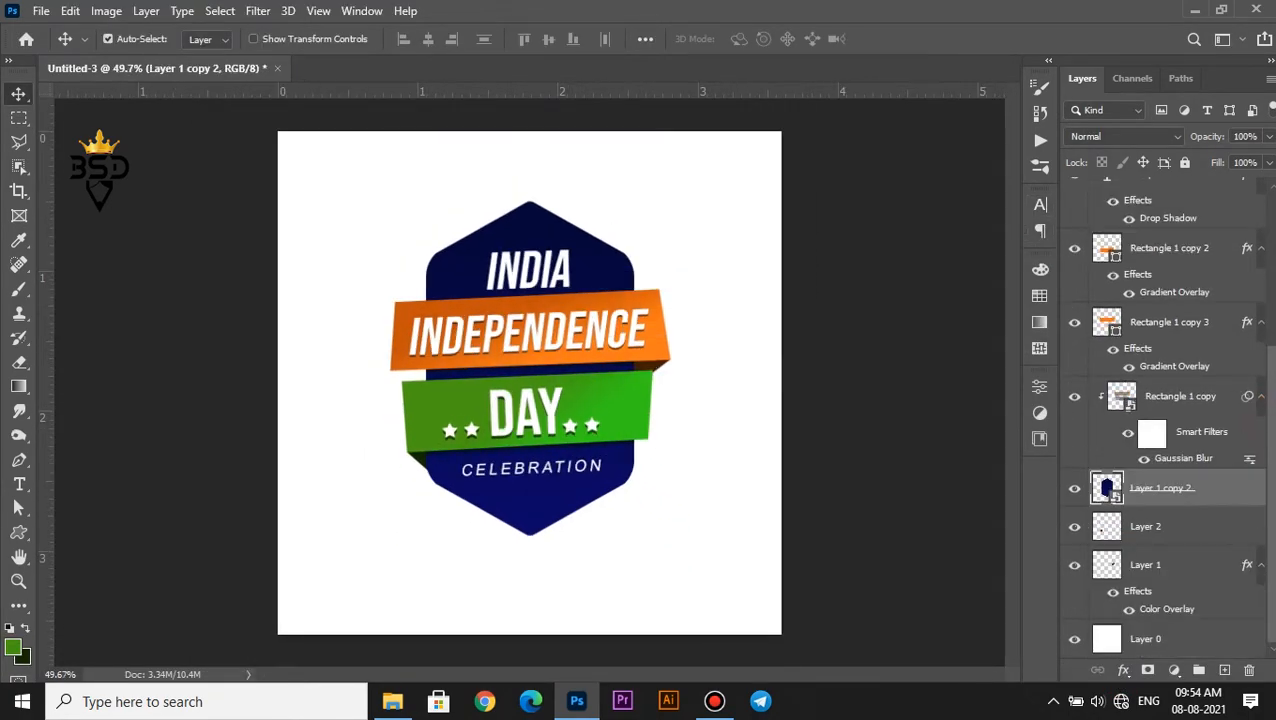
pyautogui.hotkey('ctrl', 'j')
pyautogui.scroll(3, 955, 299)
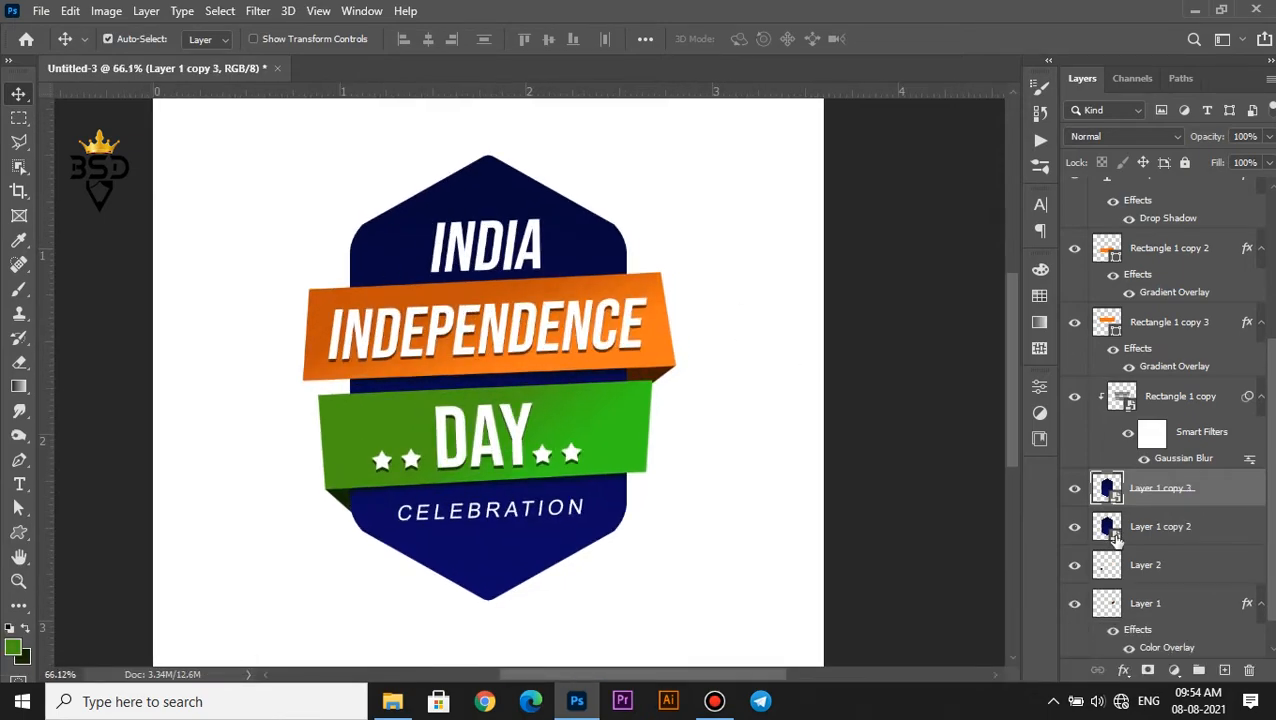
pyautogui.click(1119, 530)
pyautogui.hotkey('ctrl', 't')
pyautogui.moveTo(633, 156); pyautogui.dragTo(652, 143)
pyautogui.press('Return')
# Add an outside stroke in near-black #121010 to the enlarged badge shape behind the original
pyautogui.click(1122, 670)
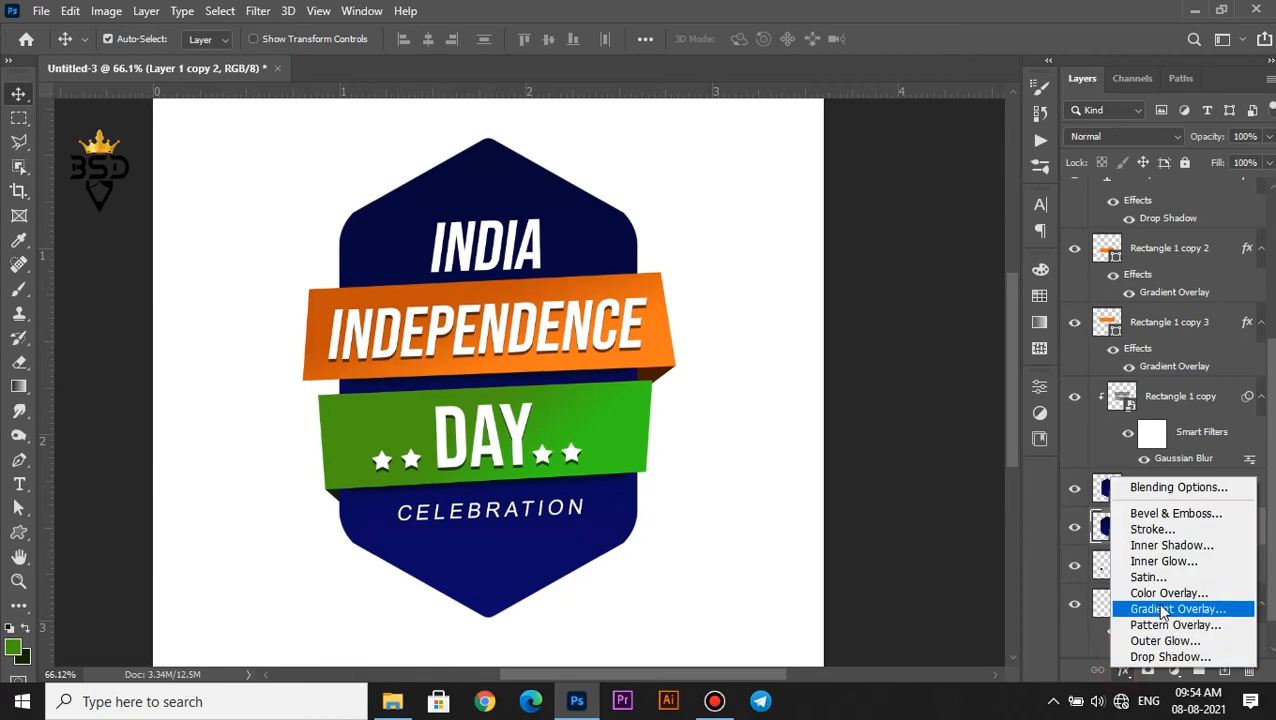
pyautogui.click(1160, 604)
pyautogui.click(583, 384)
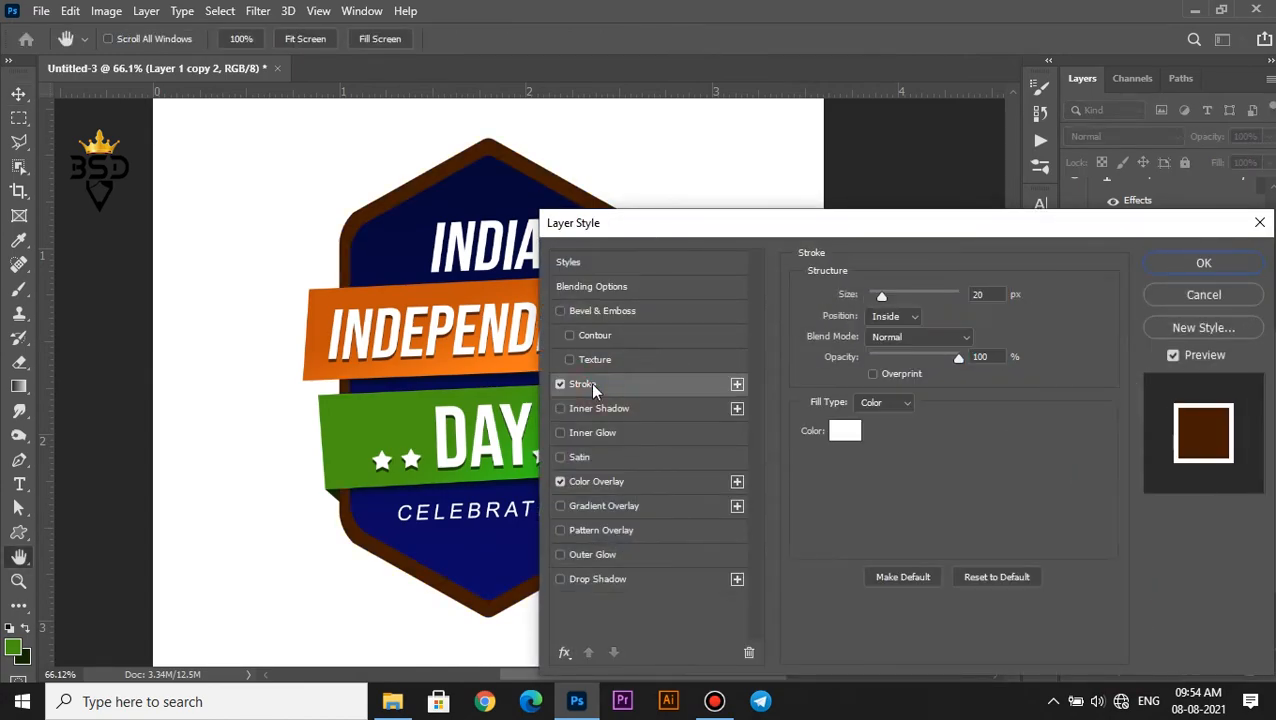
pyautogui.click(846, 430)
pyautogui.click(814, 543)
pyautogui.click(1210, 316)
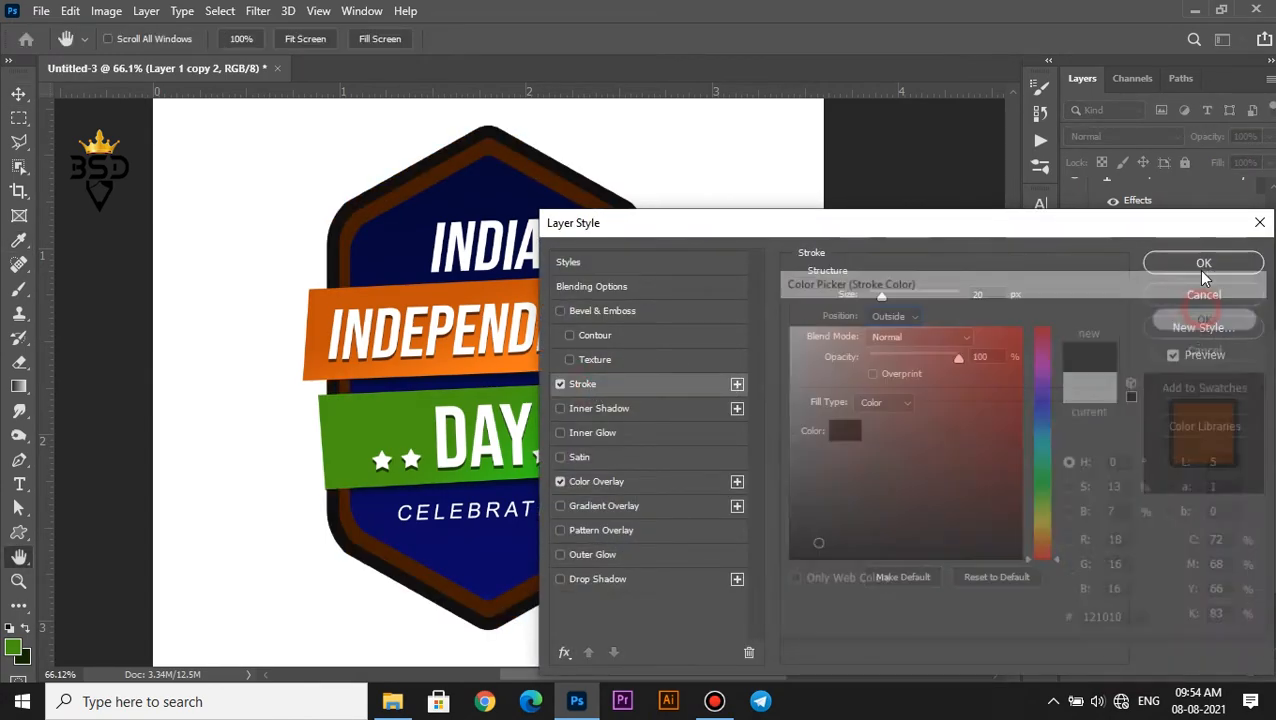
# Change the enlarged badge shape's Color Overlay to white
pyautogui.click(579, 485)
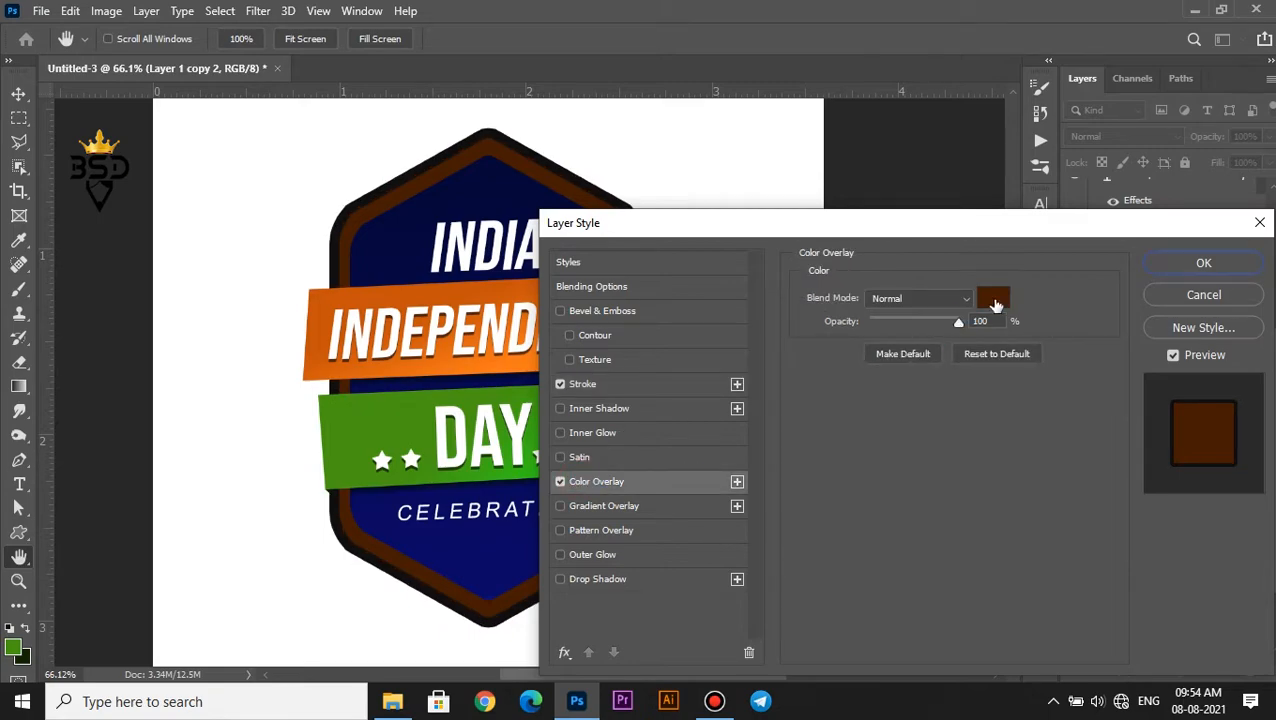
pyautogui.click(993, 298)
pyautogui.click(790, 300)
pyautogui.click(1180, 316)
# Set the enlarged shape's stroke size to 10 px and its layer fill to 0%
pyautogui.click(632, 384)
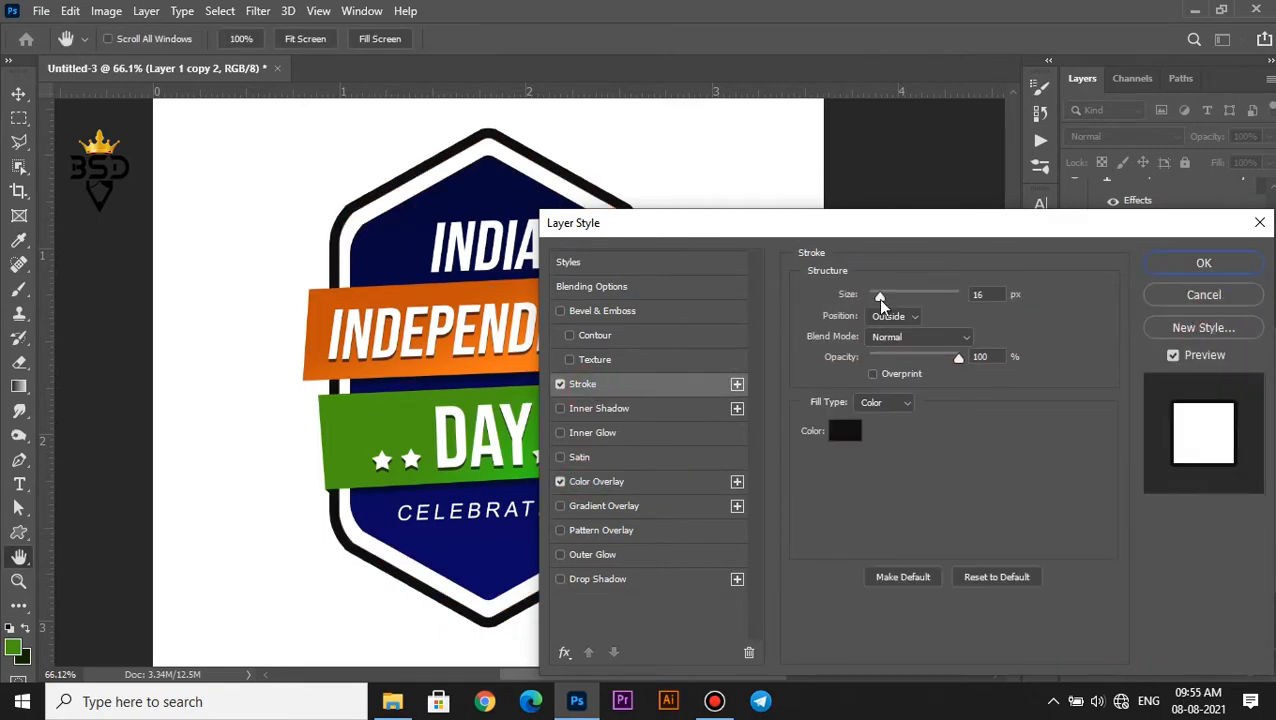
pyautogui.click(877, 294)
pyautogui.write('10')
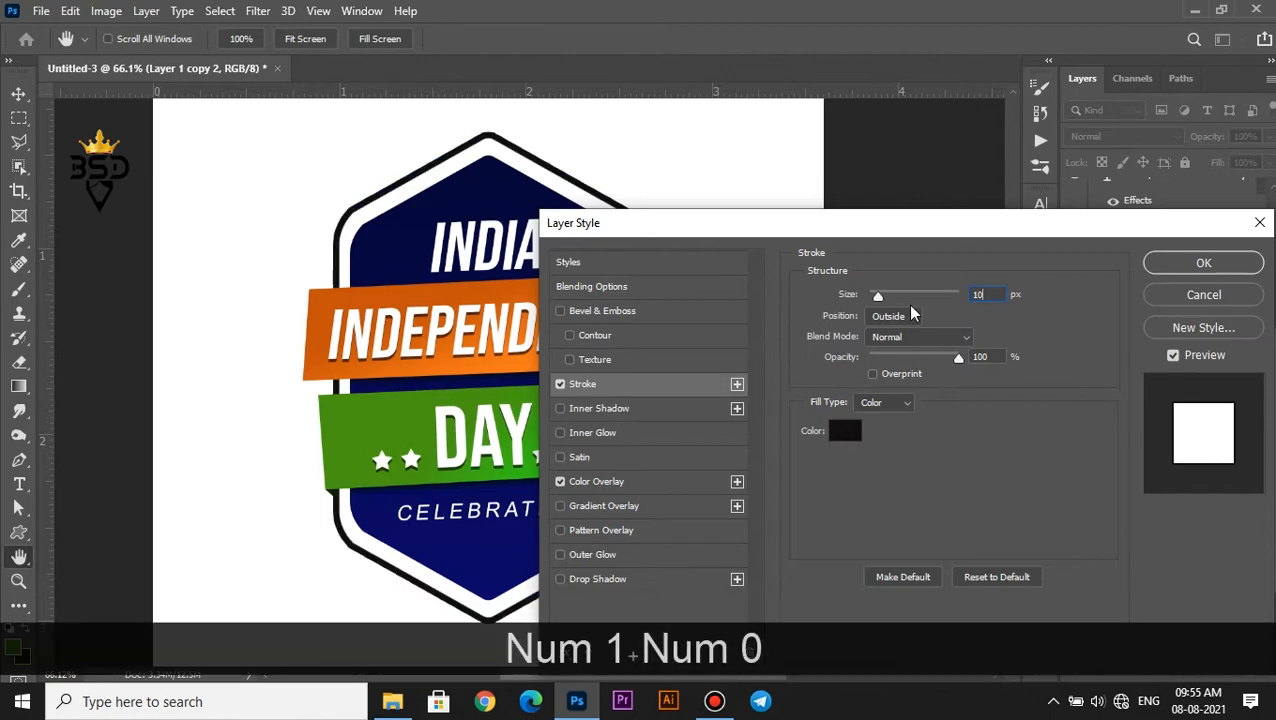
pyautogui.press('Return')
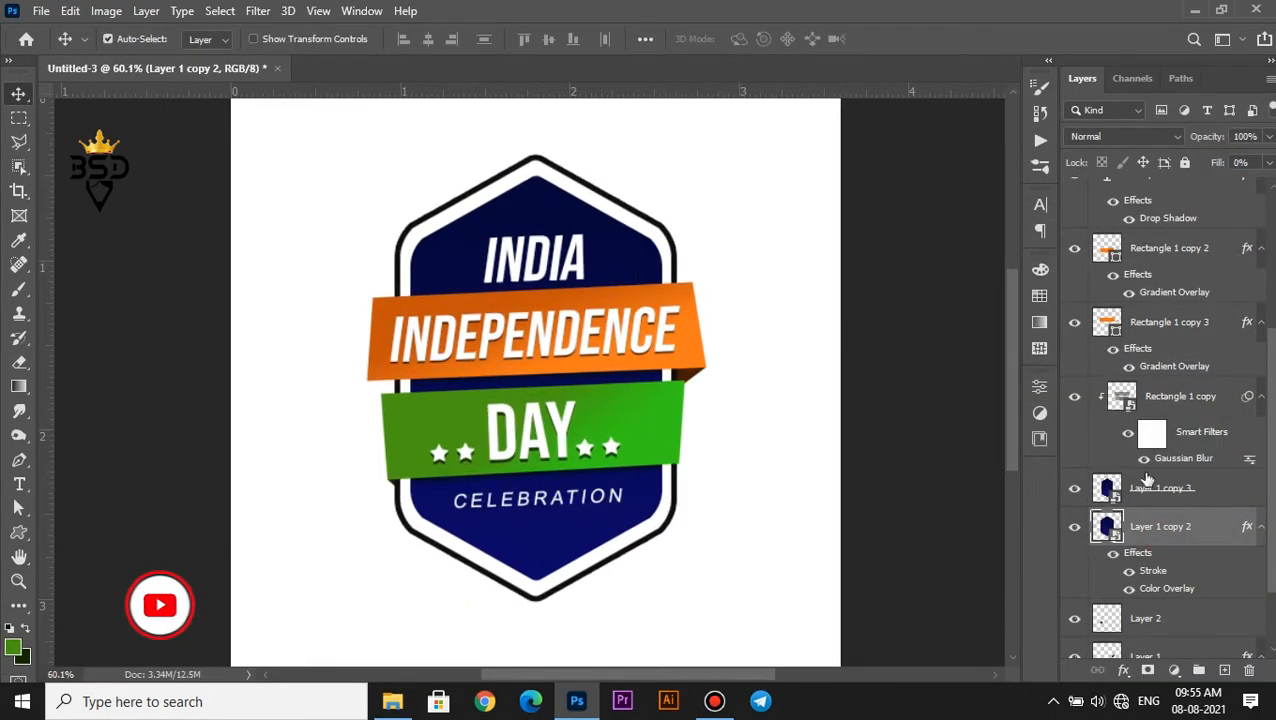
# Rasterize the enlarged badge shape layer, Layer 1 copy 2
pyautogui.click(1261, 527)
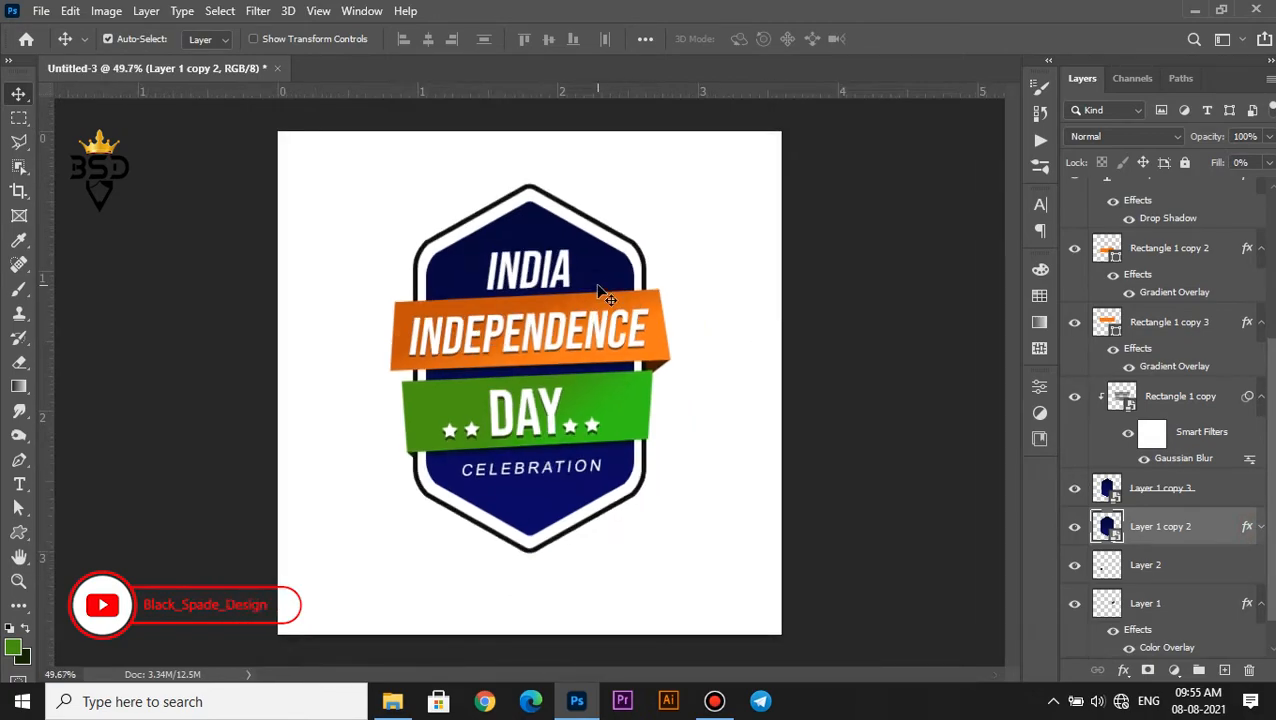
pyautogui.rightClick(1160, 524)
pyautogui.click(1004, 368)
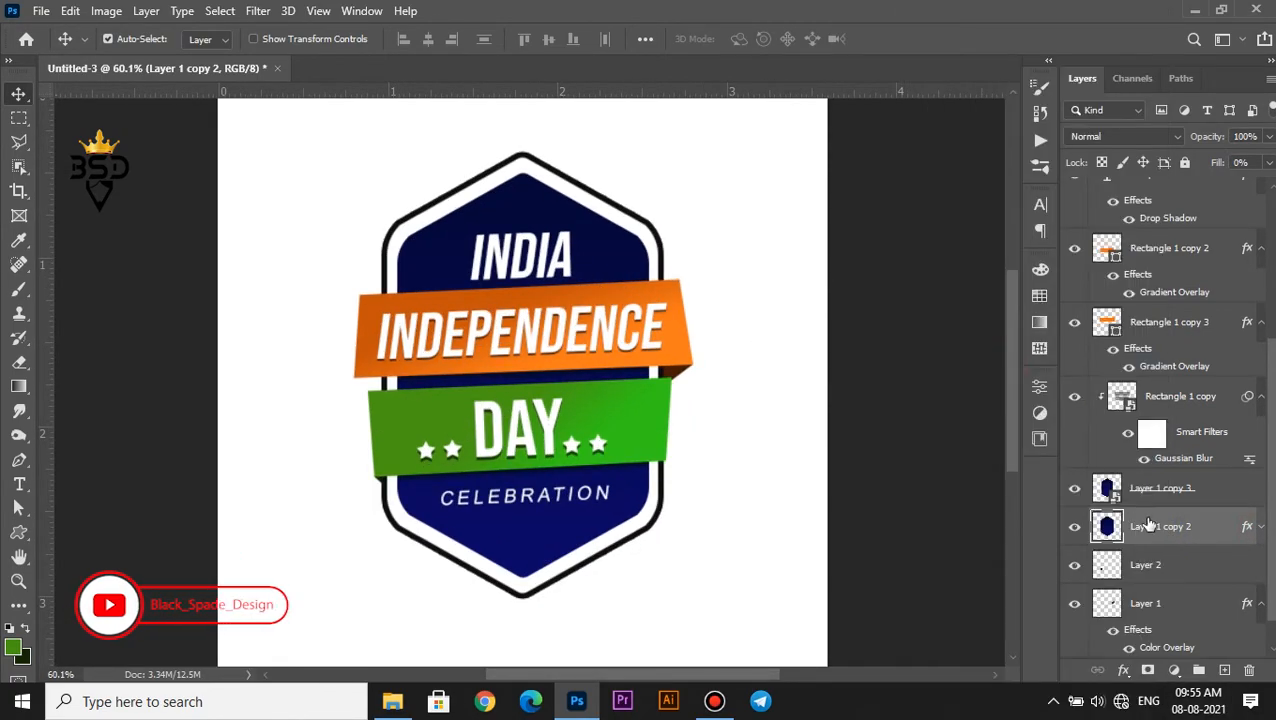
# Convert Layer 1 copy 2 to a smart object and add a layer mask to it
pyautogui.rightClick(1150, 525)
pyautogui.click(990, 262)
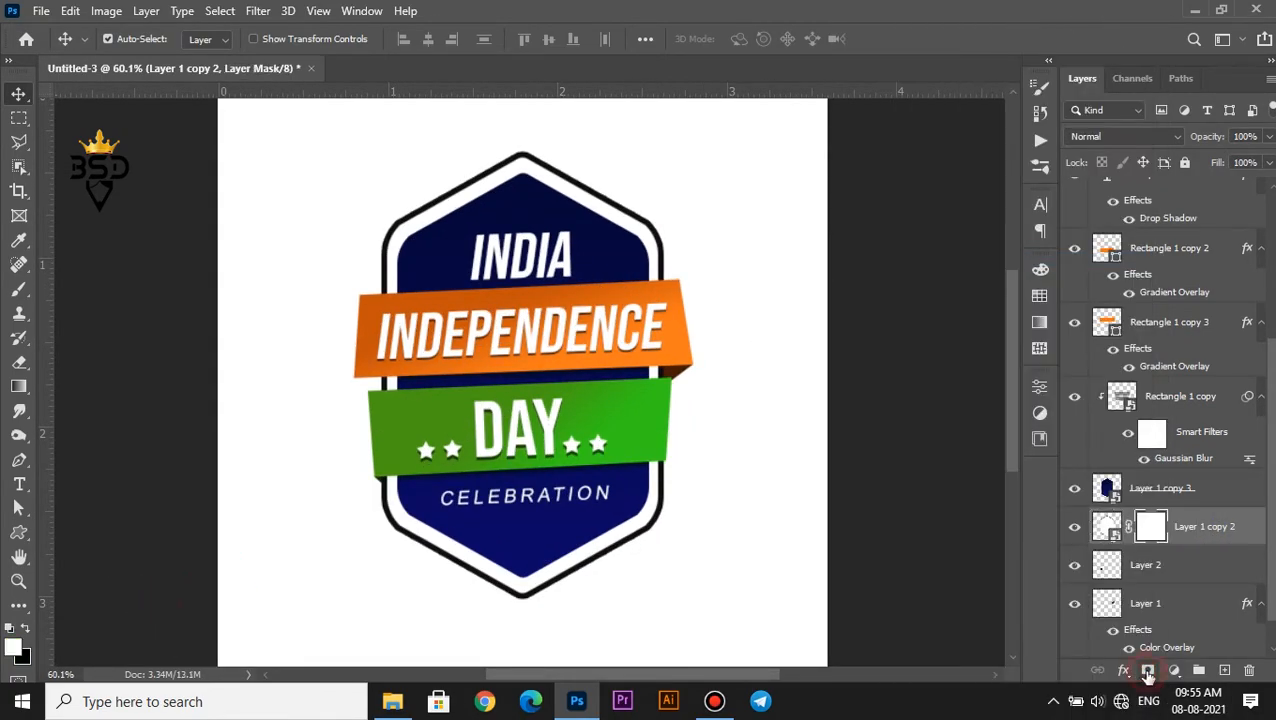
pyautogui.scroll(1, 581, 367)
pyautogui.moveTo(1269, 492); pyautogui.dragTo(1268, 578)
# Hide the white background Layer 0 and undo the mask and smart object conversion on Layer 1 copy 2
pyautogui.click(1075, 641)
pyautogui.hotkey('ctrl', 'z')
pyautogui.hotkey('ctrl', 'z')
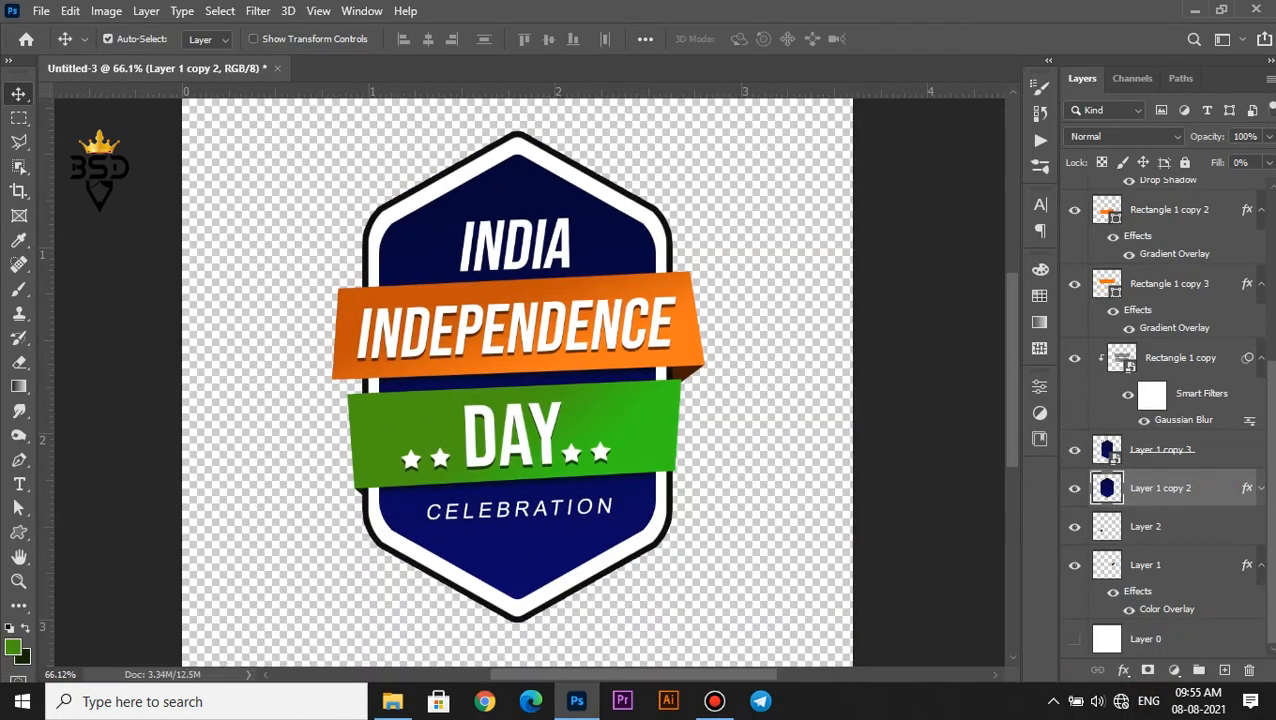
# Remove the white Color Overlay from Layer 1 copy 2 and convert the layer to a smart object, leaving only the outline
pyautogui.click(1262, 488)
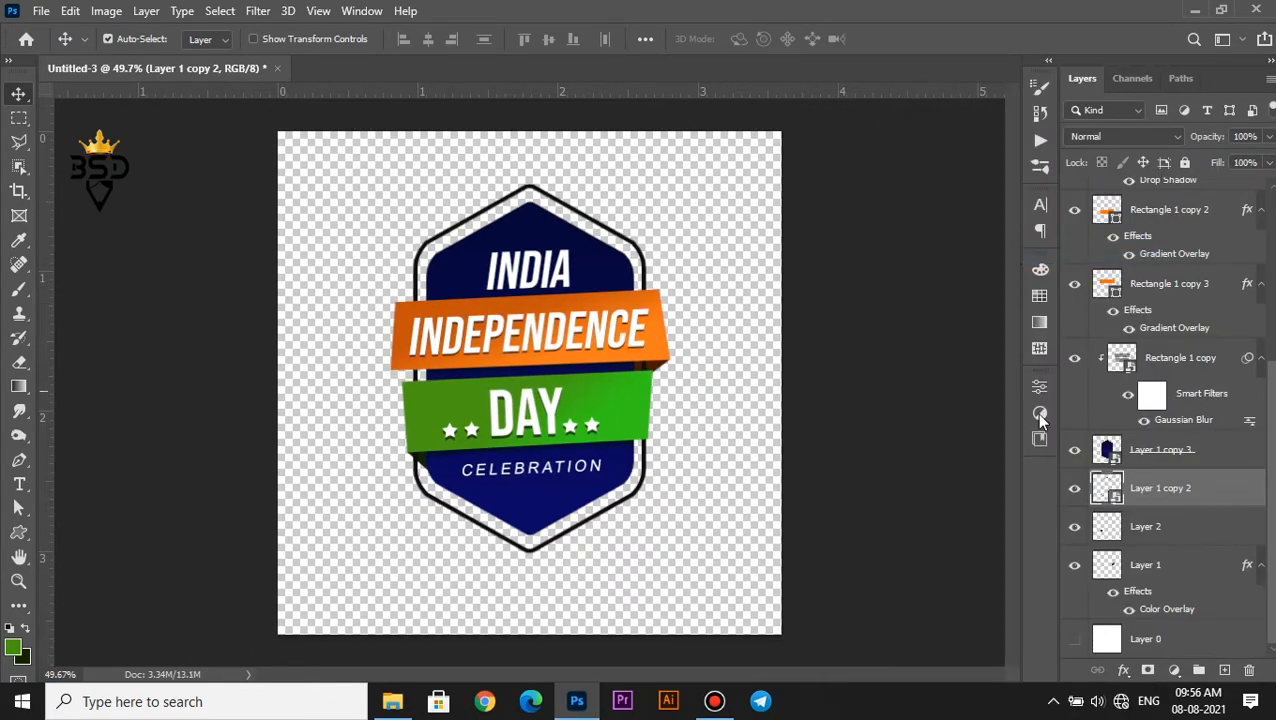
pyautogui.scroll(2, 529, 330)
# Mask out a diagonal polygonal band of the outline from the orange ribbon's upper-left end to the green ribbon's lower-right end
pyautogui.press('l')
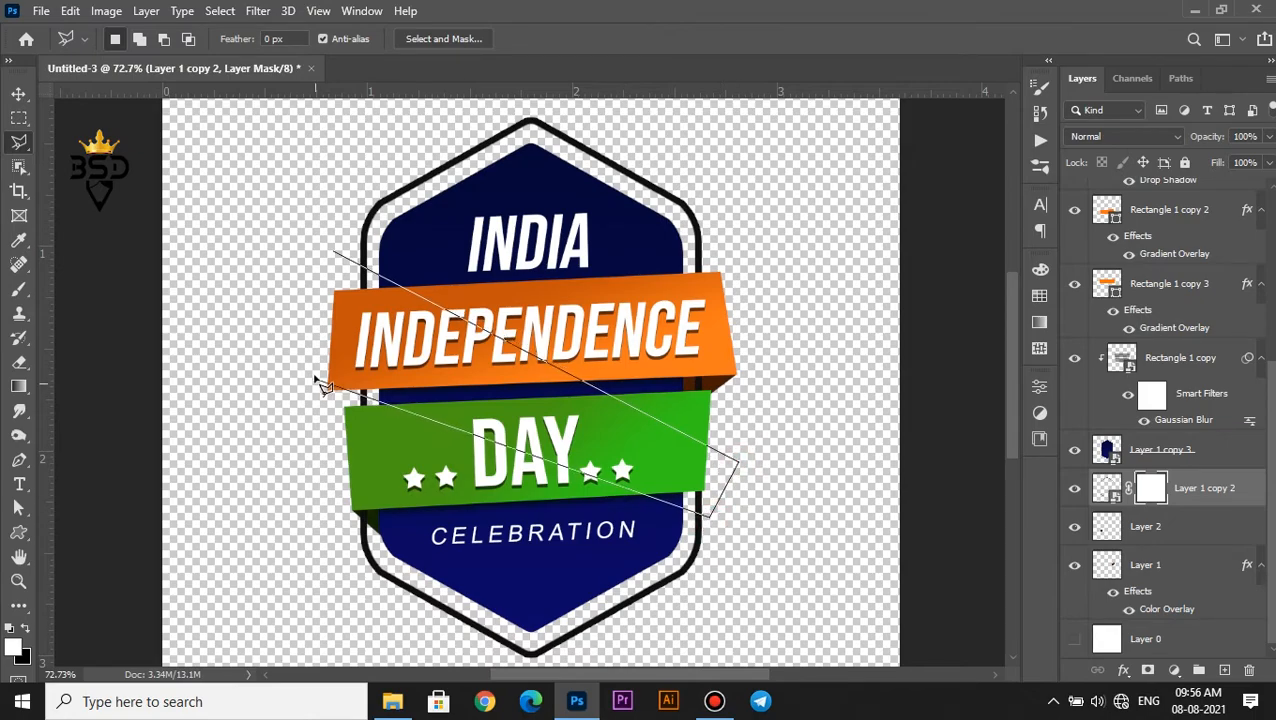
pyautogui.click(331, 253)
pyautogui.press('Delete')
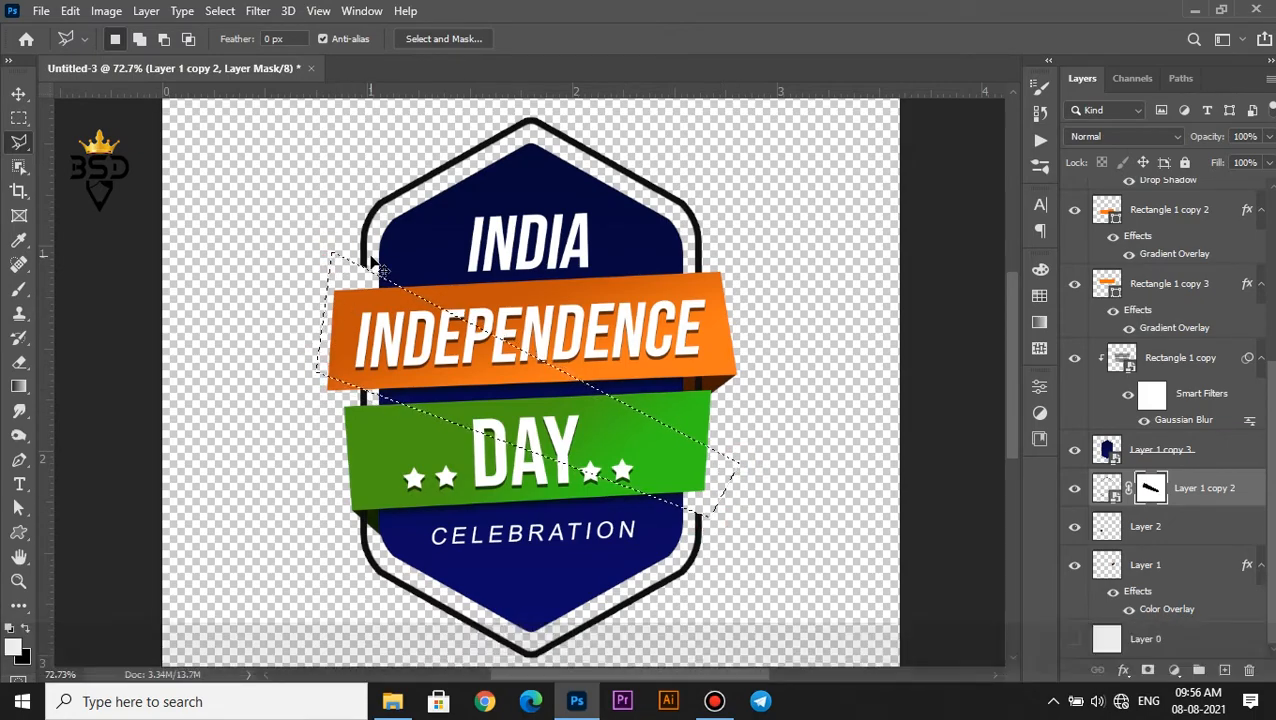
pyautogui.hotkey('ctrl', 'd')
# Fade the outline's upper-right and lower-left ends on its mask with a soft 300 px black brush and show the white background again
pyautogui.press('b')
pyautogui.press('[')
pyautogui.press('[')
pyautogui.press('[')
pyautogui.press('[')
pyautogui.press('x')
pyautogui.moveTo(657, 306); pyautogui.dragTo(662, 350)
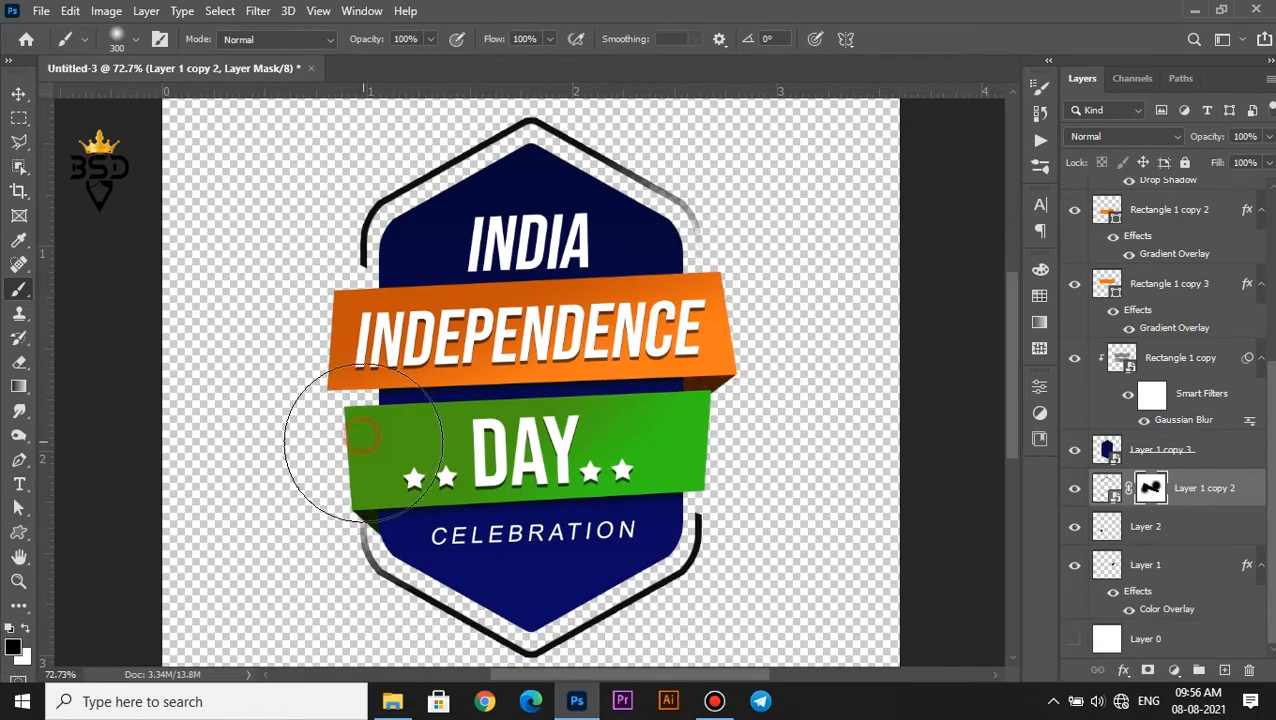
pyautogui.hotkey('ctrl', '0')
pyautogui.press('v')
pyautogui.click(1074, 639)
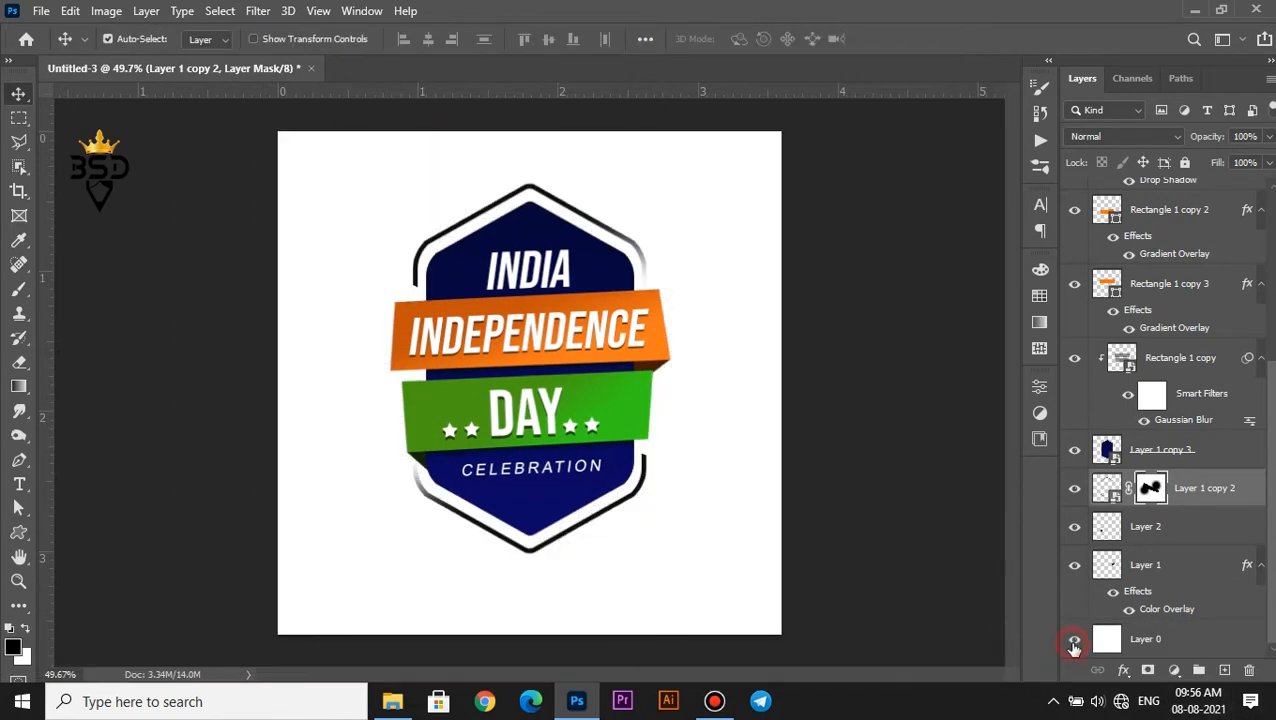
# Apply a Gradient Overlay to the badge outline using the dark navy to red preset
pyautogui.click(1146, 640)
pyautogui.click(1108, 495)
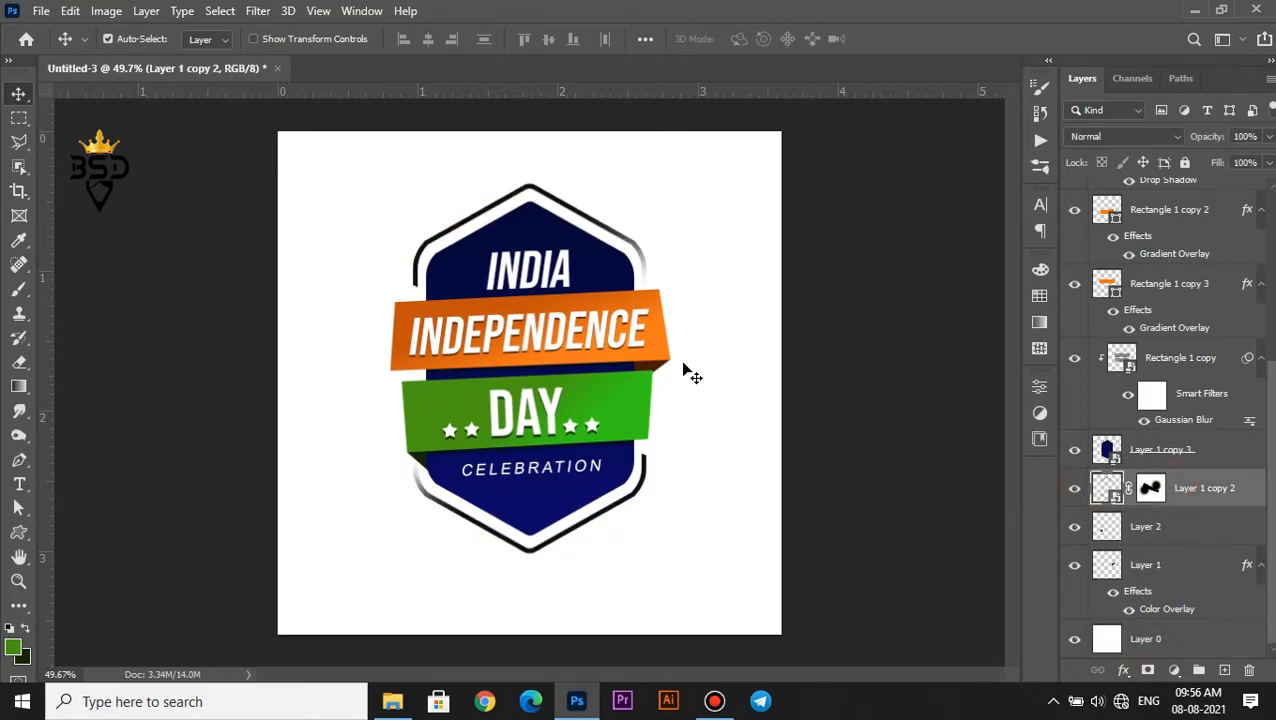
pyautogui.click(1124, 669)
pyautogui.click(1151, 601)
pyautogui.moveTo(866, 219); pyautogui.dragTo(1031, 255)
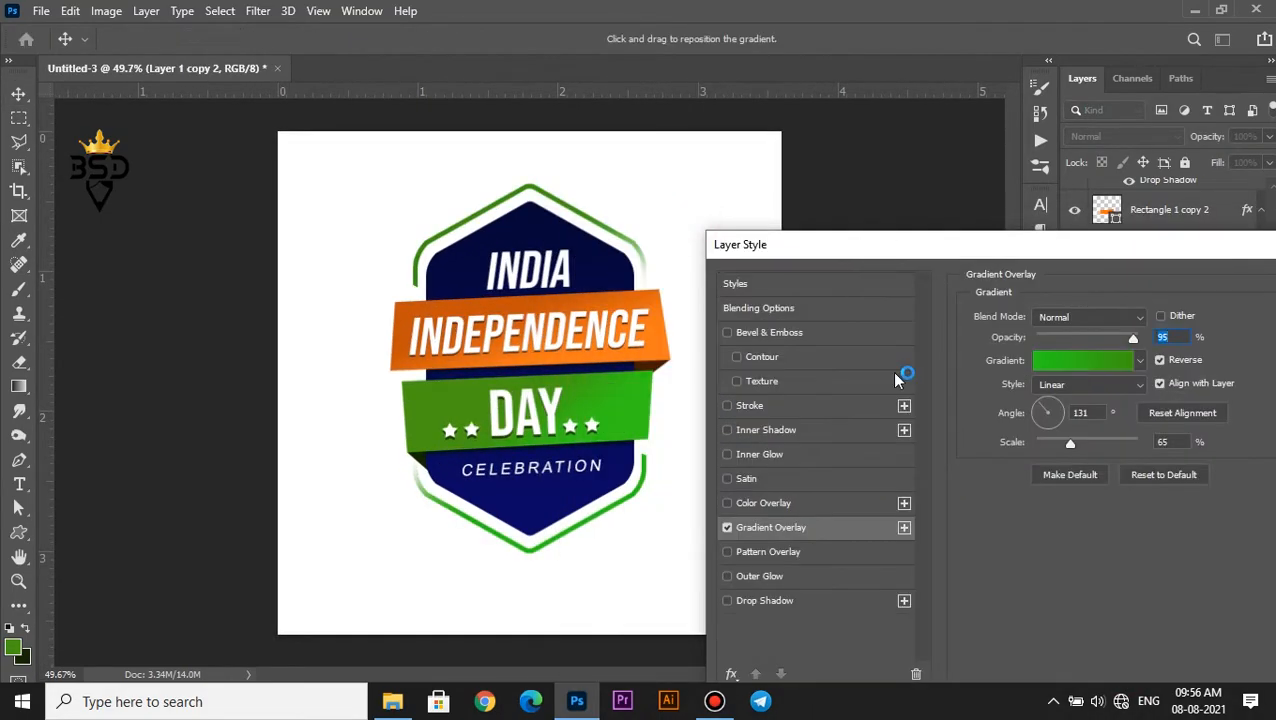
pyautogui.click(1060, 362)
pyautogui.click(1030, 248)
# Recolor the outline gradient's red stop to navy #070666 sampled from the badge and turn off Reverse
pyautogui.click(895, 627)
pyautogui.click(1178, 318)
pyautogui.click(895, 625)
pyautogui.click(530, 513)
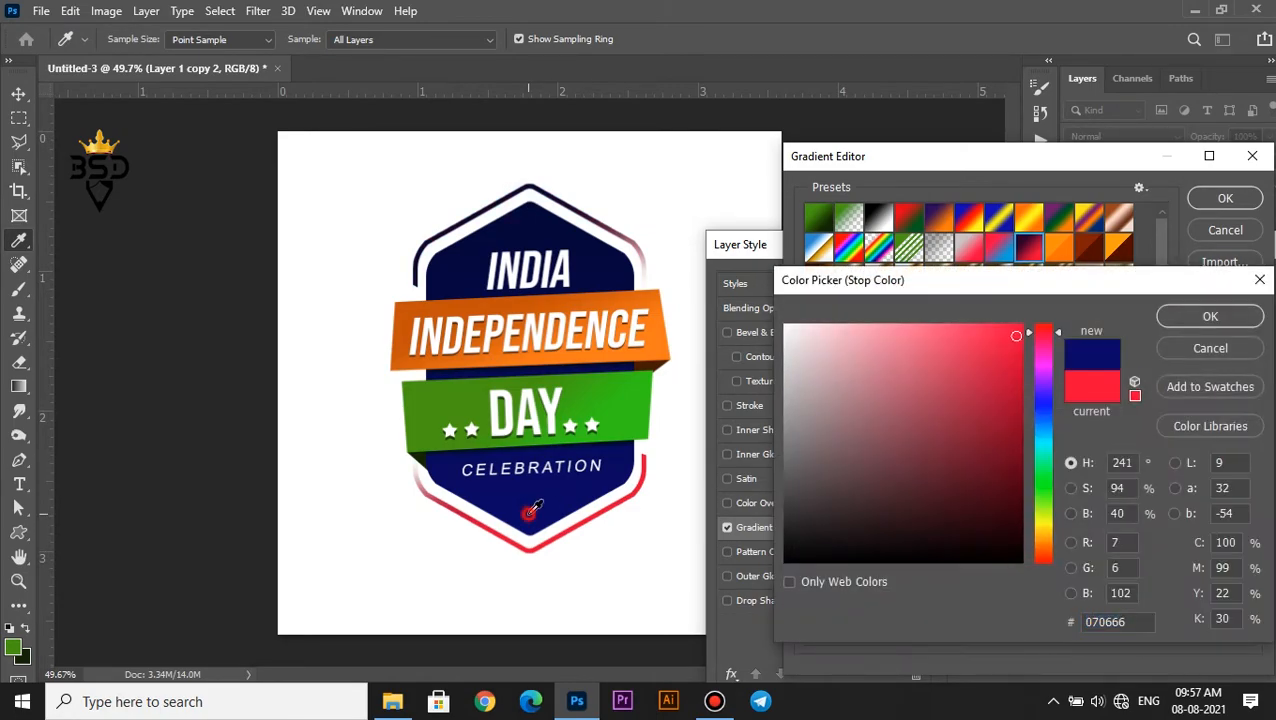
pyautogui.click(1205, 319)
pyautogui.click(1228, 201)
pyautogui.click(1169, 361)
pyautogui.moveTo(1060, 243); pyautogui.dragTo(971, 246)
pyautogui.click(1232, 287)
# Place the image rm222batch3-mind-03 from File Explorer and scale it to about 33.41% so it covers the canvas
pyautogui.scroll(-1, 886, 292)
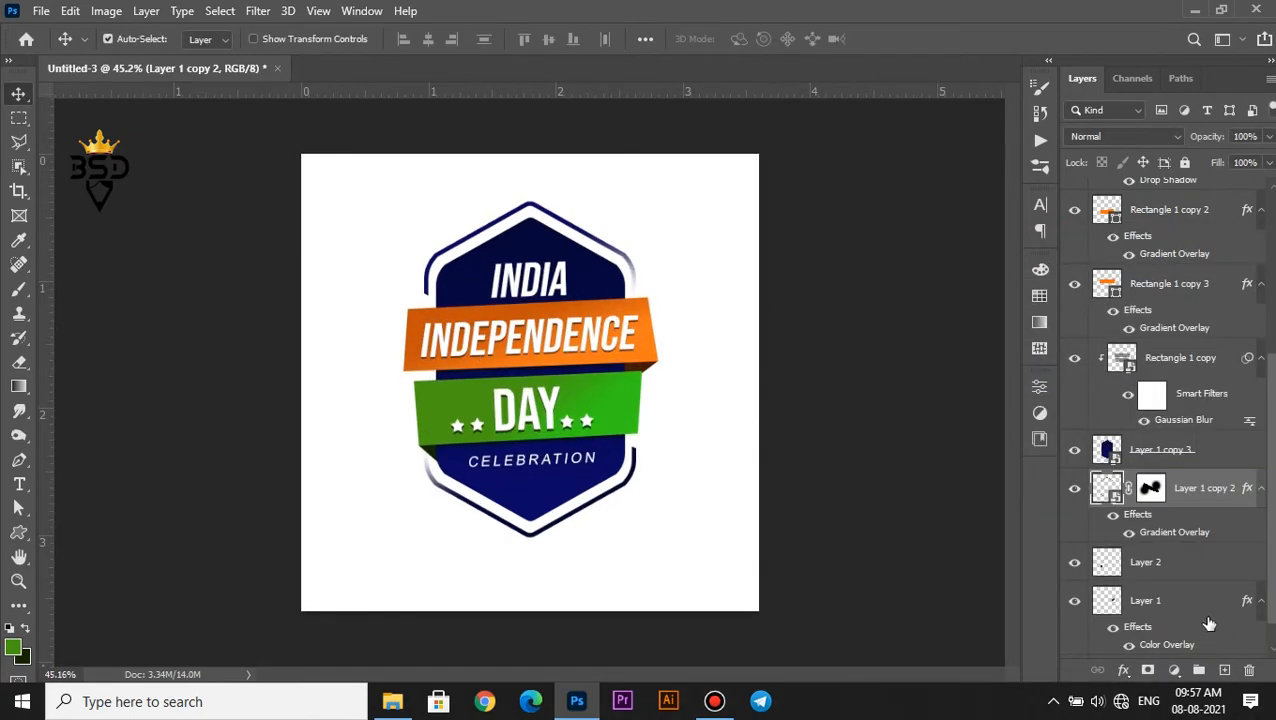
pyautogui.click(392, 700)
pyautogui.moveTo(205, 155); pyautogui.dragTo(572, 490)
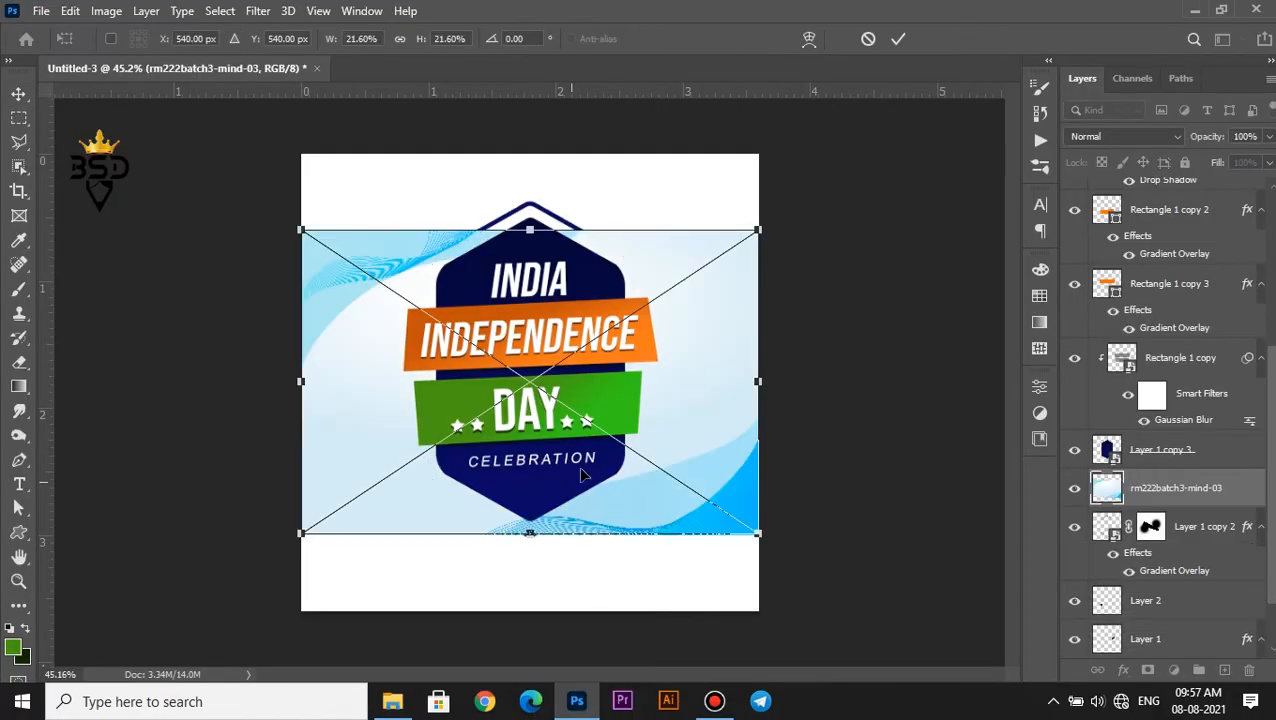
pyautogui.moveTo(759, 226); pyautogui.dragTo(879, 133)
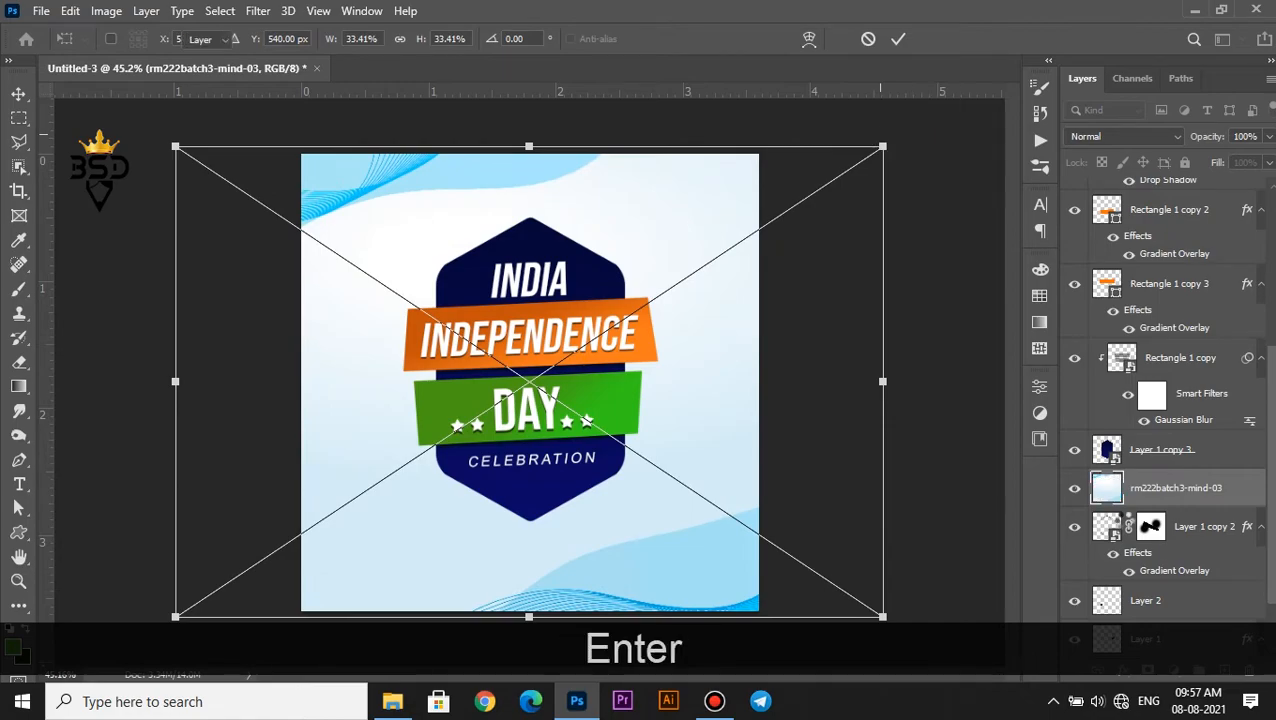
pyautogui.press('Return')
# Move the rm222batch3-mind-03 layer down the stack to sit directly above Layer 0, behind the badge
pyautogui.moveTo(1134, 418); pyautogui.dragTo(1160, 613)
pyautogui.scroll(-2, 724, 410)
pyautogui.scroll(3, 641, 348)
pyautogui.press('space')
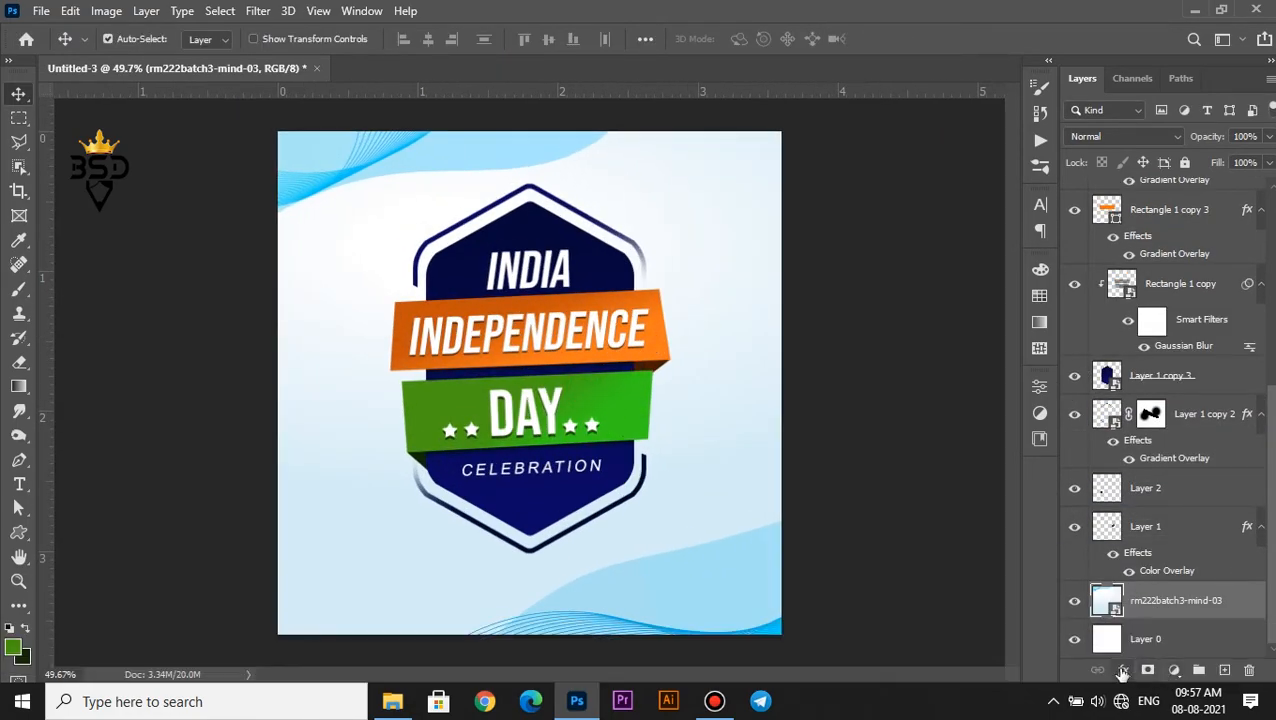
# Add a linear Gradient Fill layer above the placed background image using the green to dark green preset
pyautogui.click(1172, 670)
pyautogui.click(1140, 360)
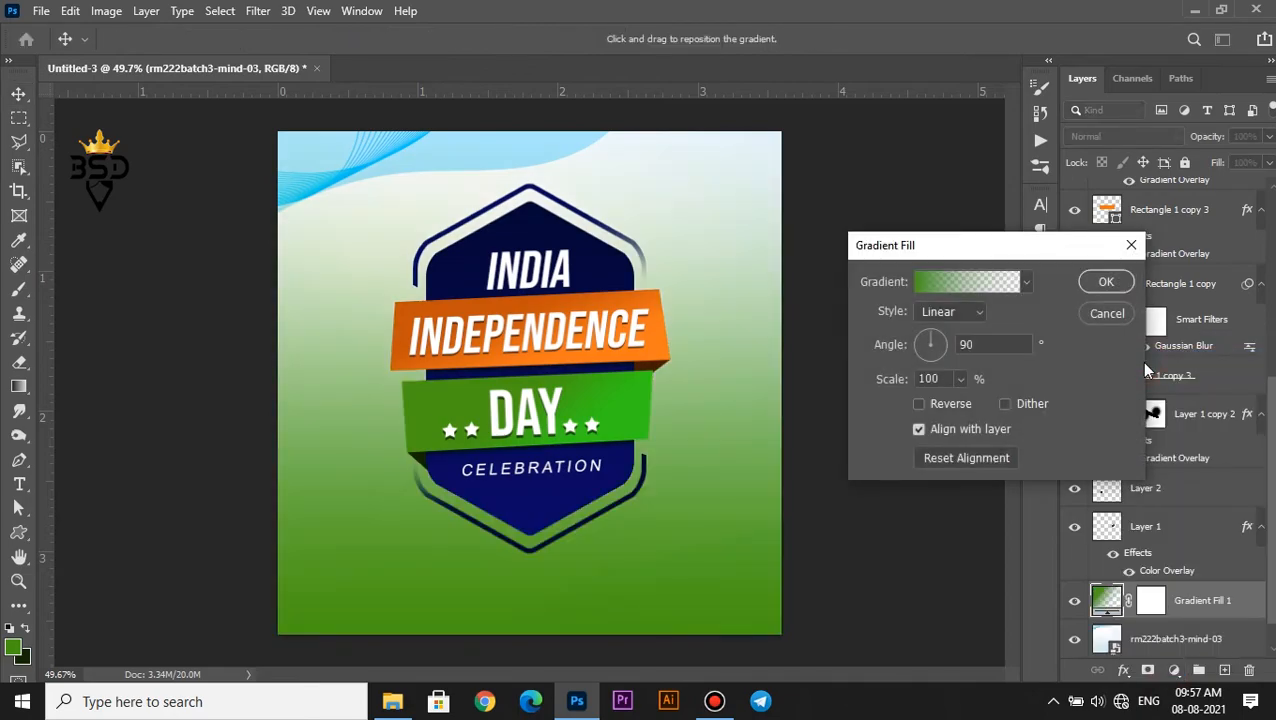
pyautogui.click(942, 283)
pyautogui.click(813, 218)
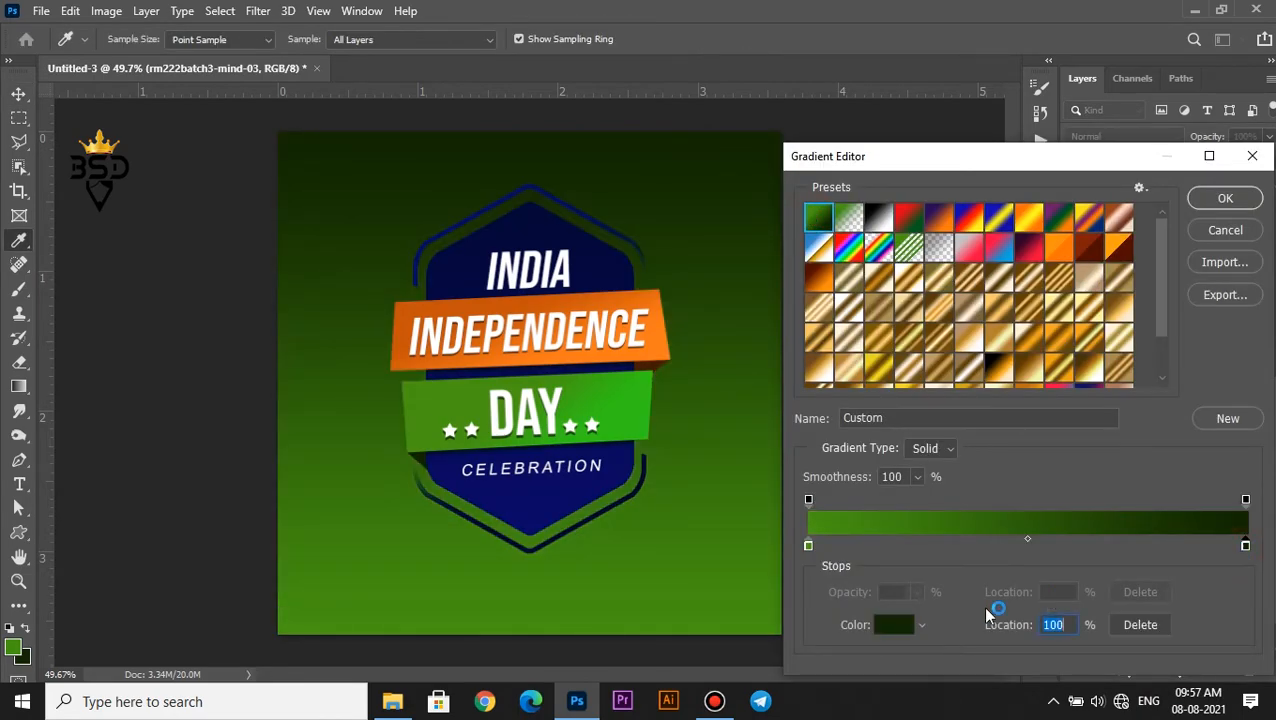
# Recolor the gradient fill's dark green stop to orange sampled from the INDEPENDENCE ribbon and apply the gradient fill
pyautogui.click(890, 628)
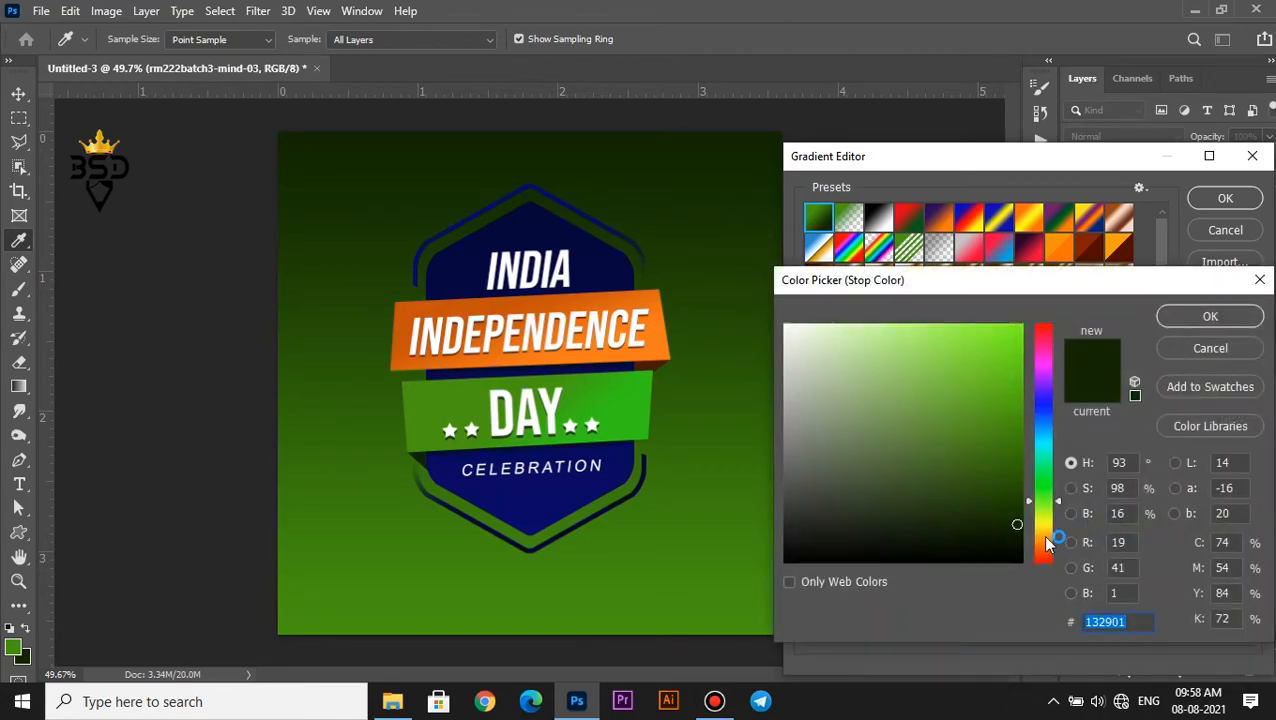
pyautogui.click(606, 291)
pyautogui.click(1210, 316)
pyautogui.click(1225, 198)
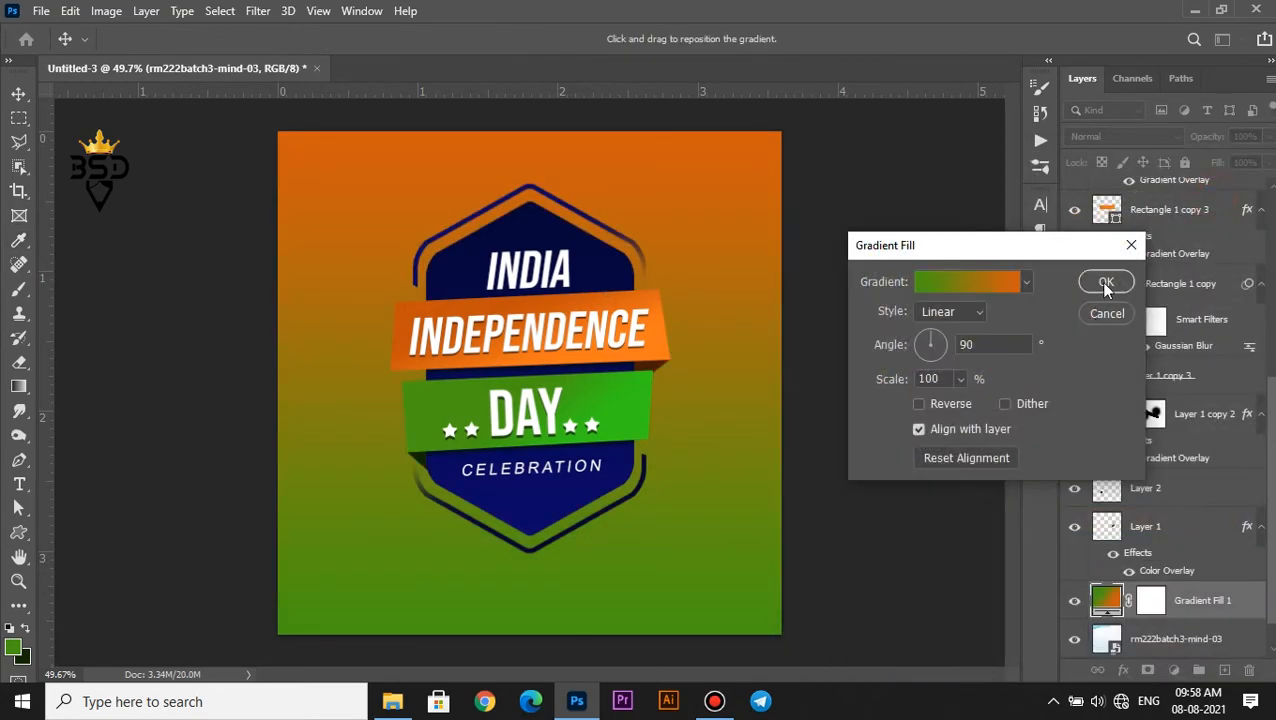
pyautogui.click(1108, 282)
# Clip the Gradient Fill 1 layer to the rm222batch3-mind-03 background image and set its blend mode to Color
pyautogui.rightClick(1178, 575)
pyautogui.click(1050, 360)
pyautogui.click(1128, 136)
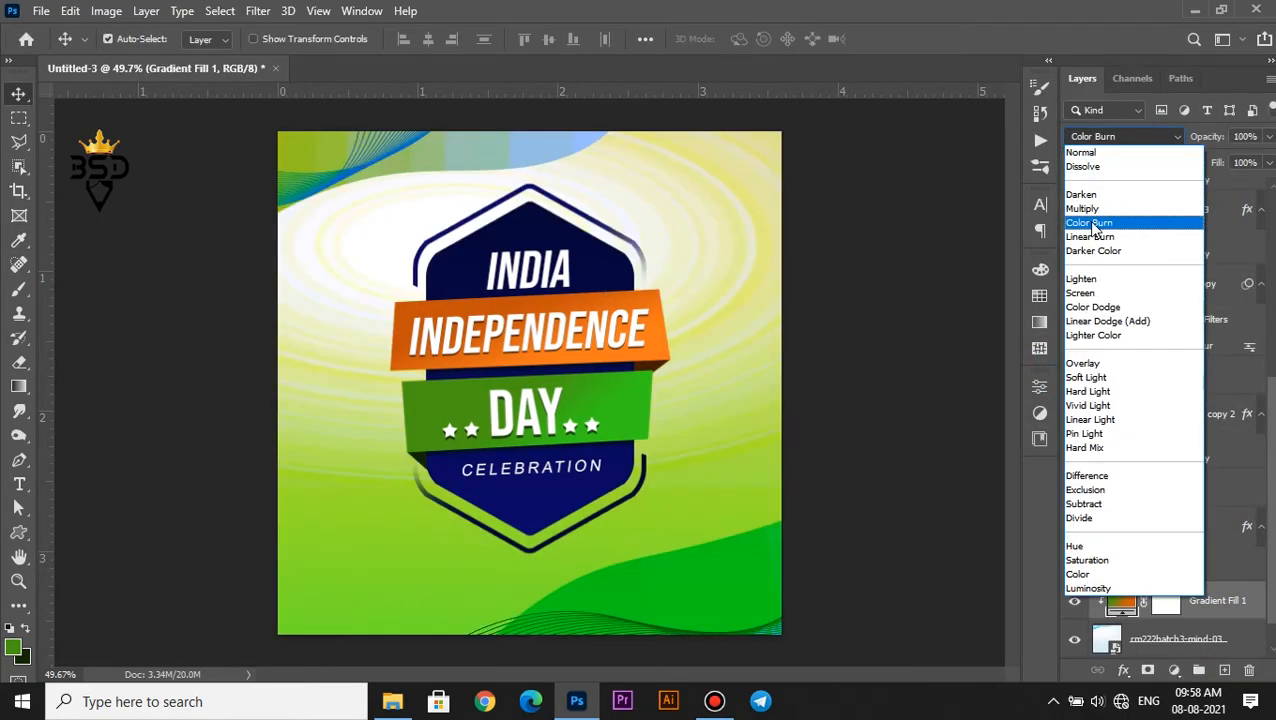
pyautogui.click(1088, 588)
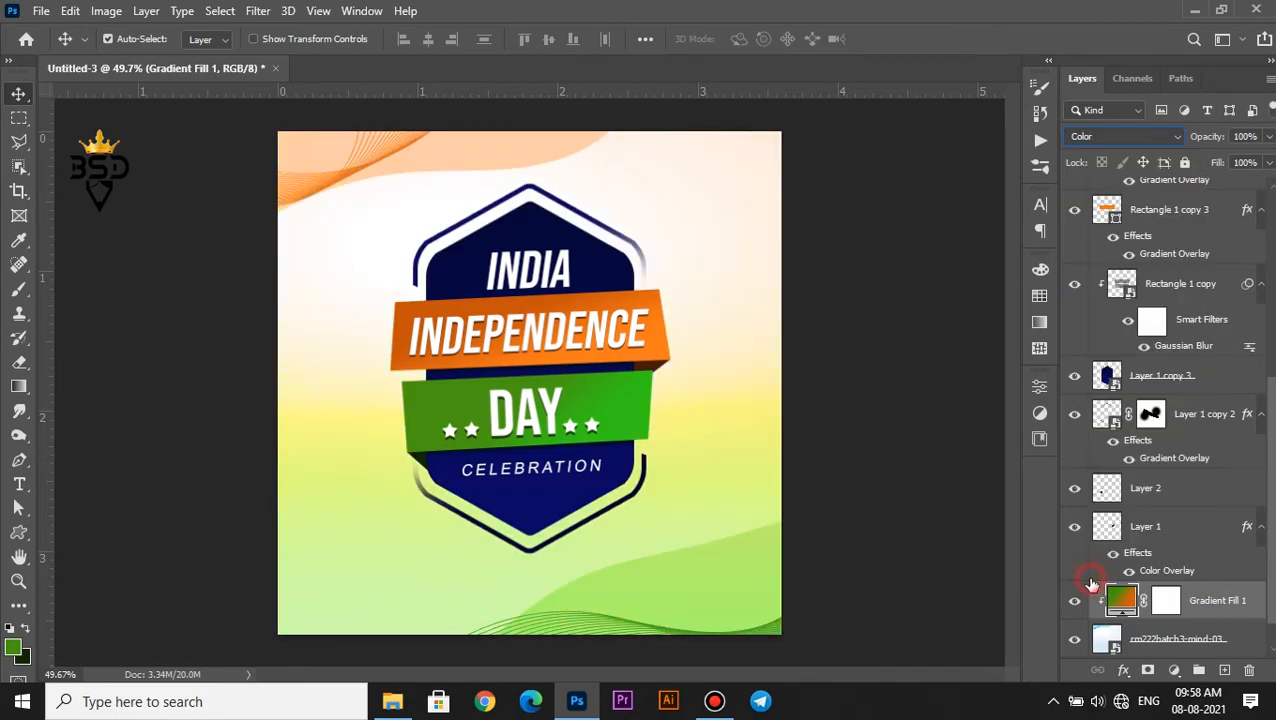
# Mask the rm222batch3-mind-03 layer and paint with a soft 700 px black brush to fade the background's middle around the badge
pyautogui.click(1145, 638)
pyautogui.press('b')
pyautogui.press(']')
pyautogui.press(']')
pyautogui.press(']')
pyautogui.press(']')
pyautogui.press(']')
pyautogui.press('[')
pyautogui.moveTo(641, 371); pyautogui.dragTo(335, 462)
pyautogui.click(734, 359)
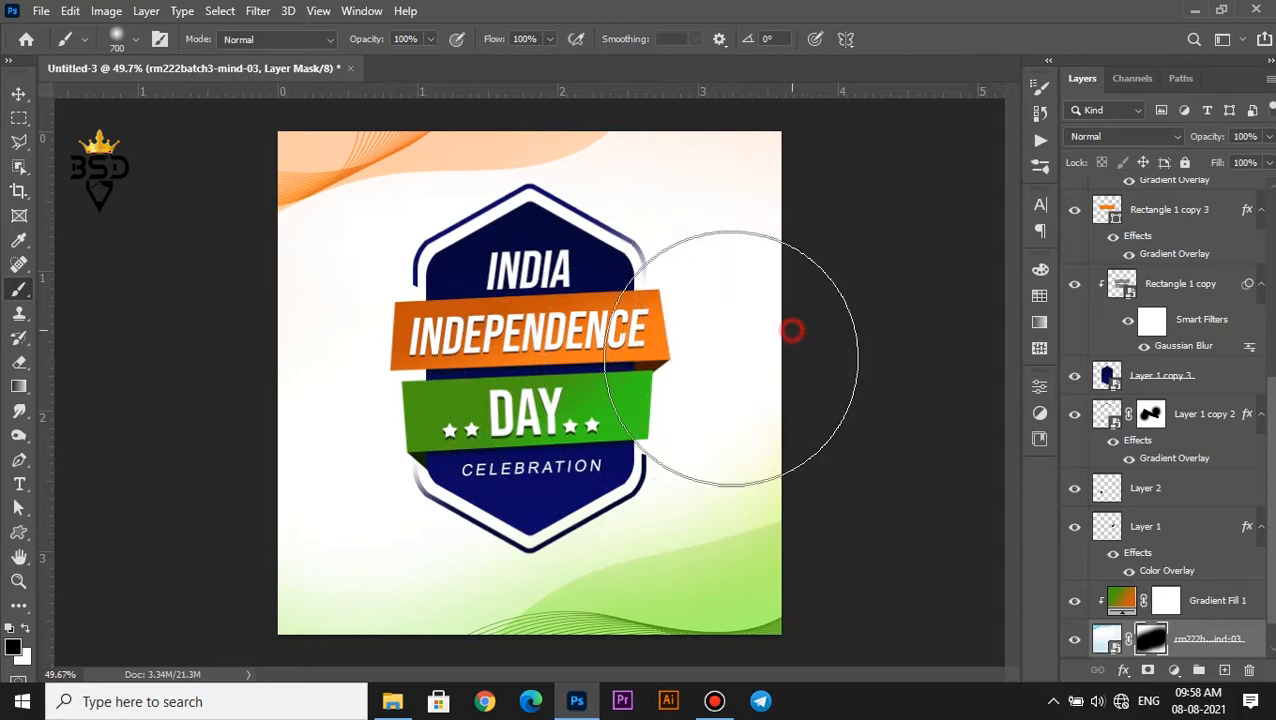
# Examine the badge lettering and ribbons up close and against the faded background
pyautogui.scroll(-4, 672, 362)
pyautogui.scroll(3, 612, 364)
pyautogui.press('v')
pyautogui.scroll(2, 590, 350)
pyautogui.press('space')
pyautogui.click(565, 336)
pyautogui.scroll(-2, 568, 344)
pyautogui.scroll(3, 562, 350)
pyautogui.scroll(-1, 518, 381)
pyautogui.scroll(-1, 518, 388)
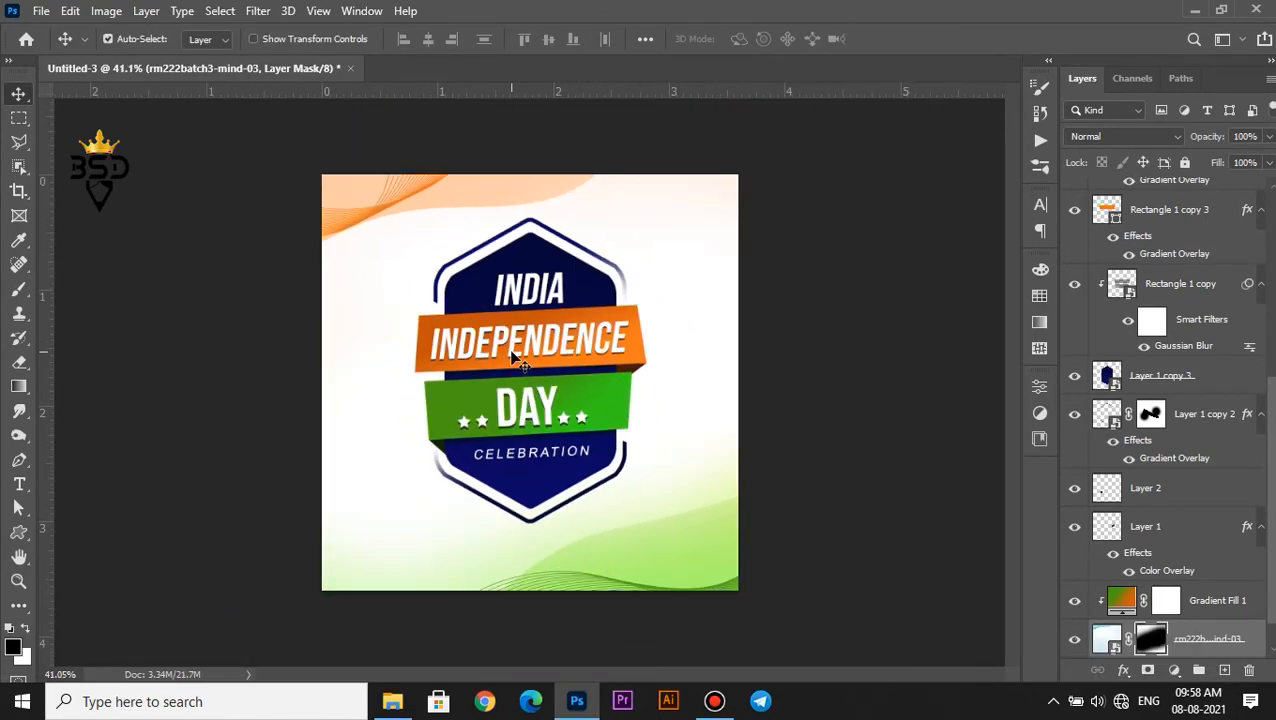
pyautogui.scroll(-1, 1215, 620)
# Select all the badge layers together, enlarge the badge slightly, centre it vertically on the canvas, and deselect the layers
pyautogui.click(1190, 636)
pyautogui.scroll(10, 1088, 498)
pyautogui.keyDown('shift'); pyautogui.click(1190, 198); pyautogui.keyUp('shift')
pyautogui.hotkey('ctrl', 't')
pyautogui.click(655, 364)
pyautogui.moveTo(659, 215); pyautogui.dragTo(665, 210)
pyautogui.press('Return')
pyautogui.scroll(-1, 590, 316)
pyautogui.scroll(2, 437, 397)
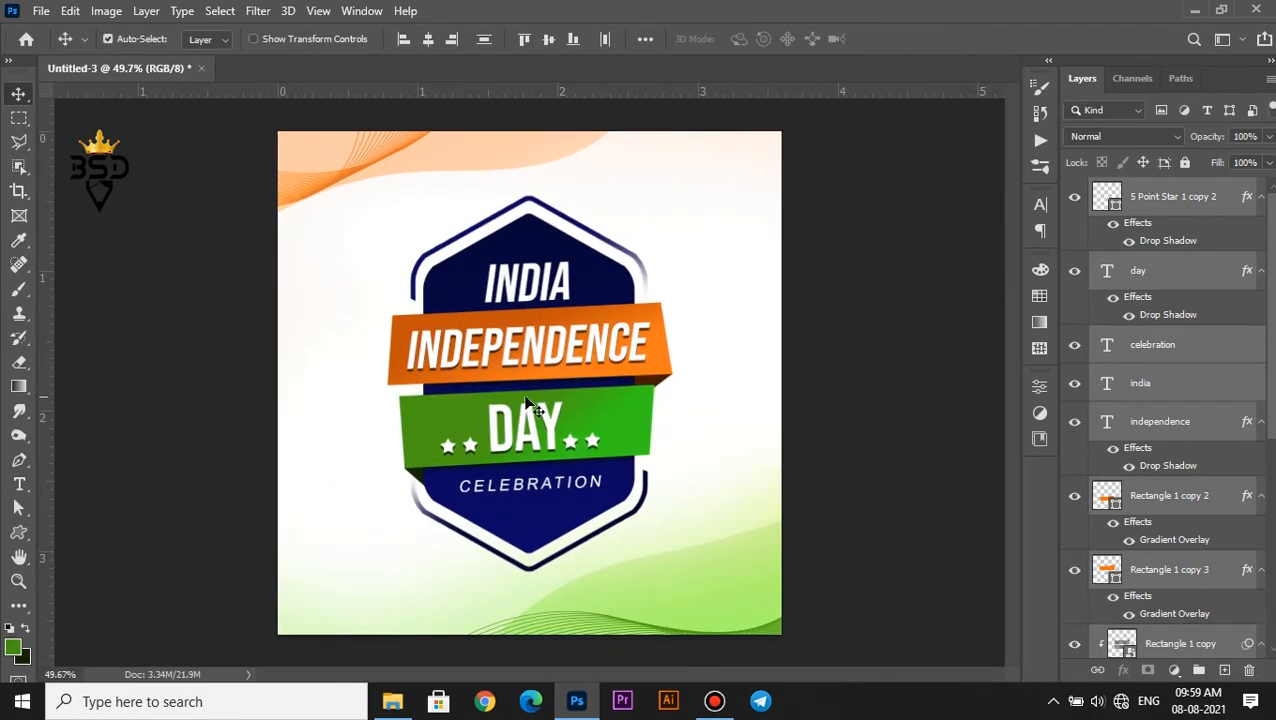
pyautogui.click(727, 311)
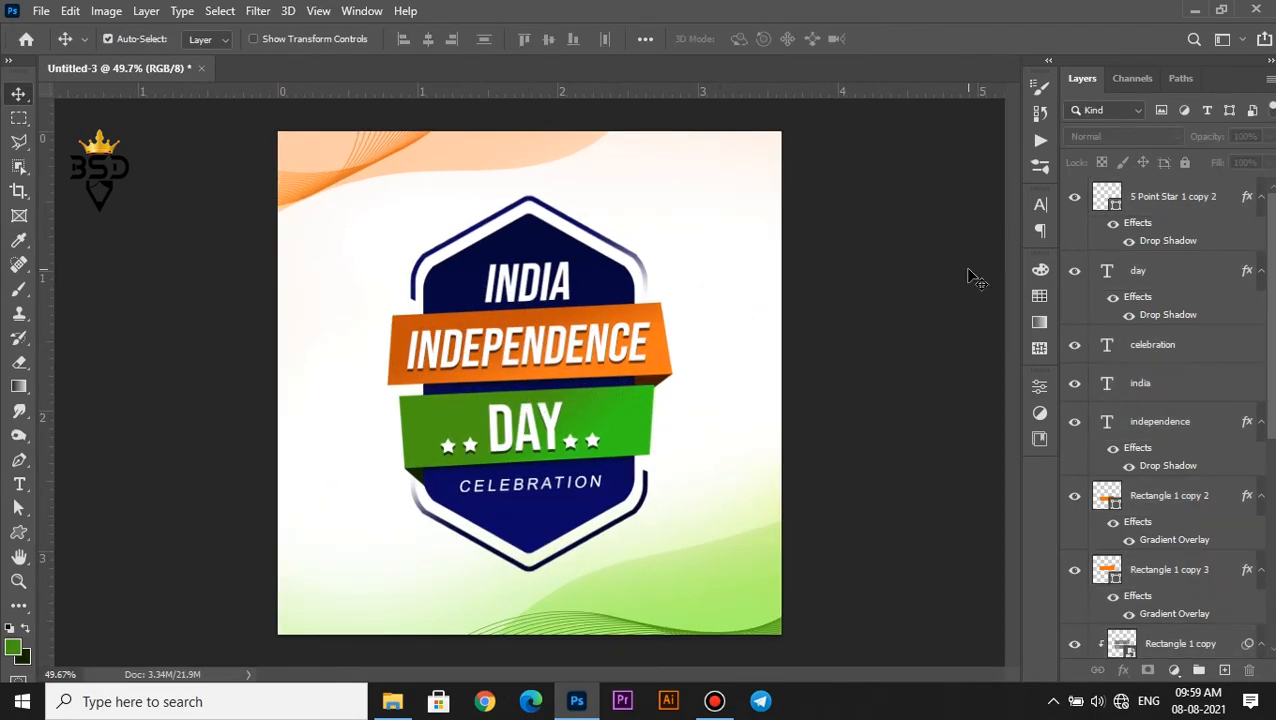